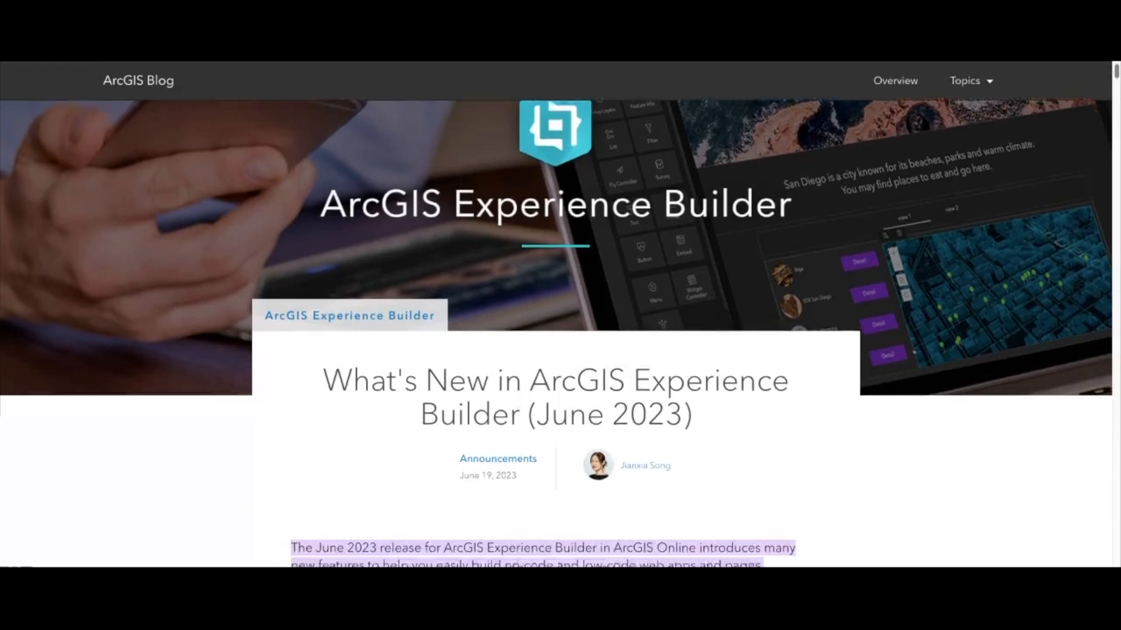
Read through the blog article on what's new in ArcGIS Experience Builder (June 2023).
scroll(555, 333, down, 8)
scroll(555, 333, down, 10)
scroll(556, 334, down, 10)
scroll(555, 334, down, 5)
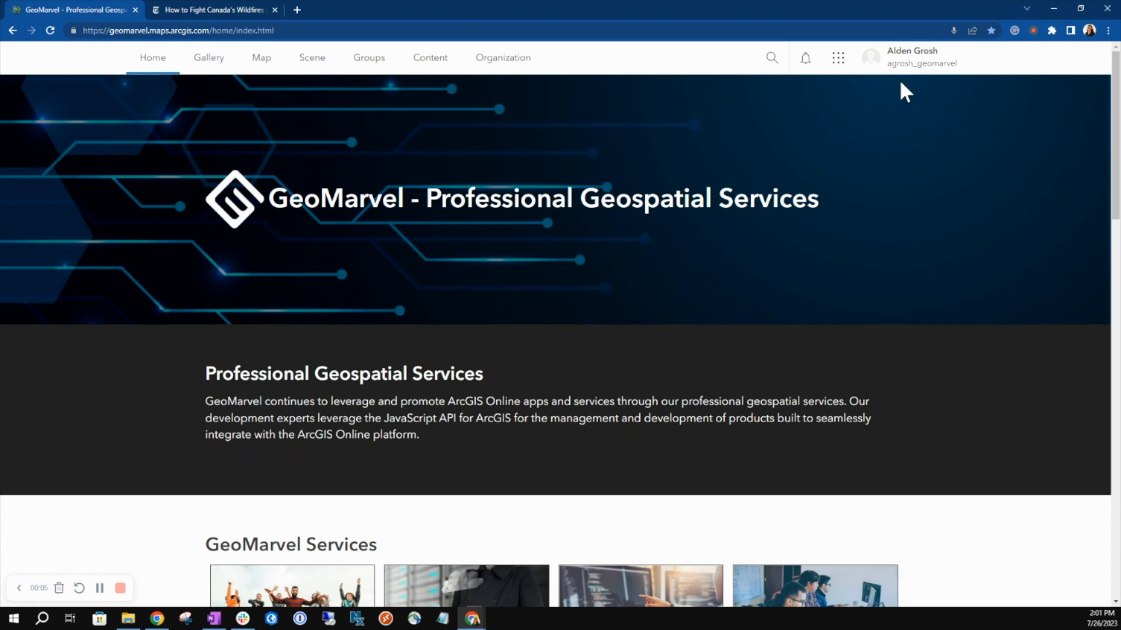
Switch to Experience Builder from the ArcGIS Online home page and create a new experience from the Frame template.
click(838, 57)
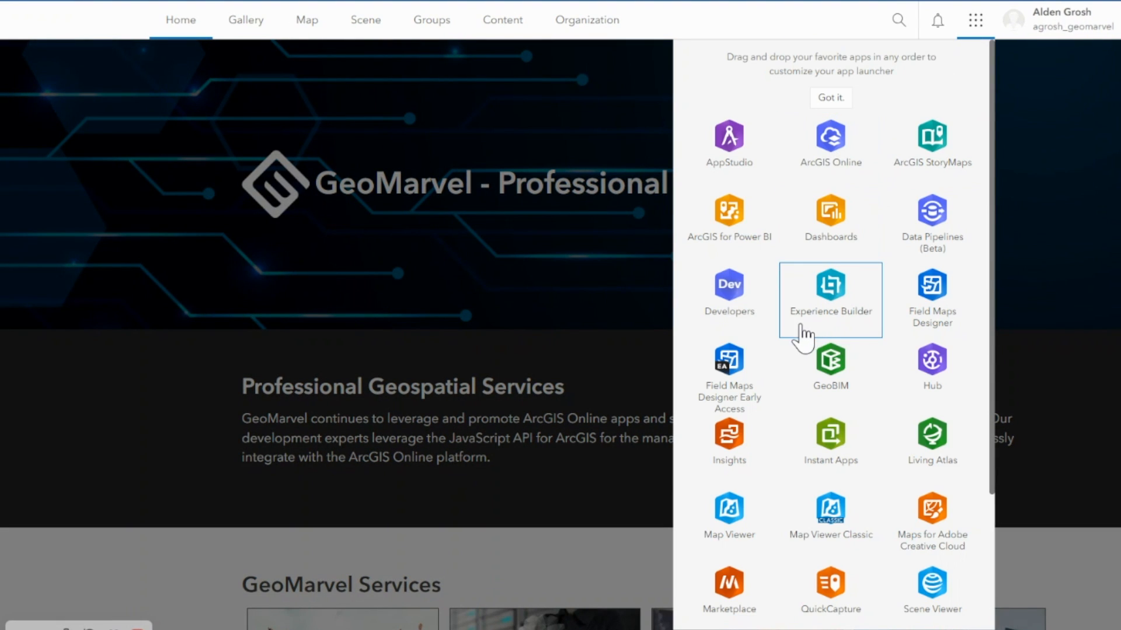
click(832, 292)
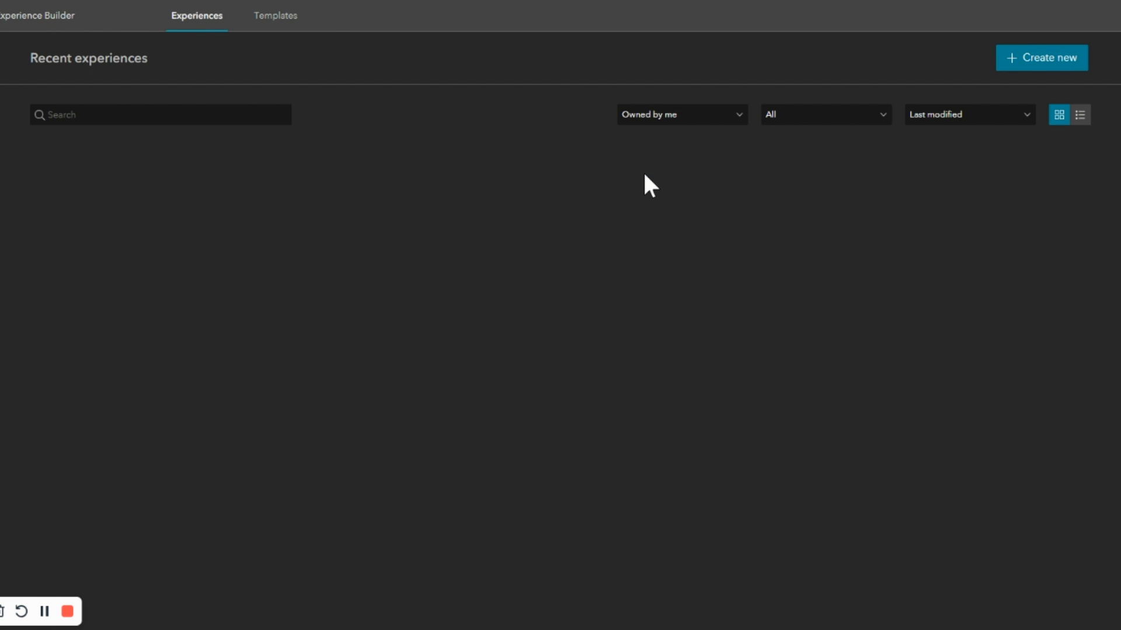
click(1023, 63)
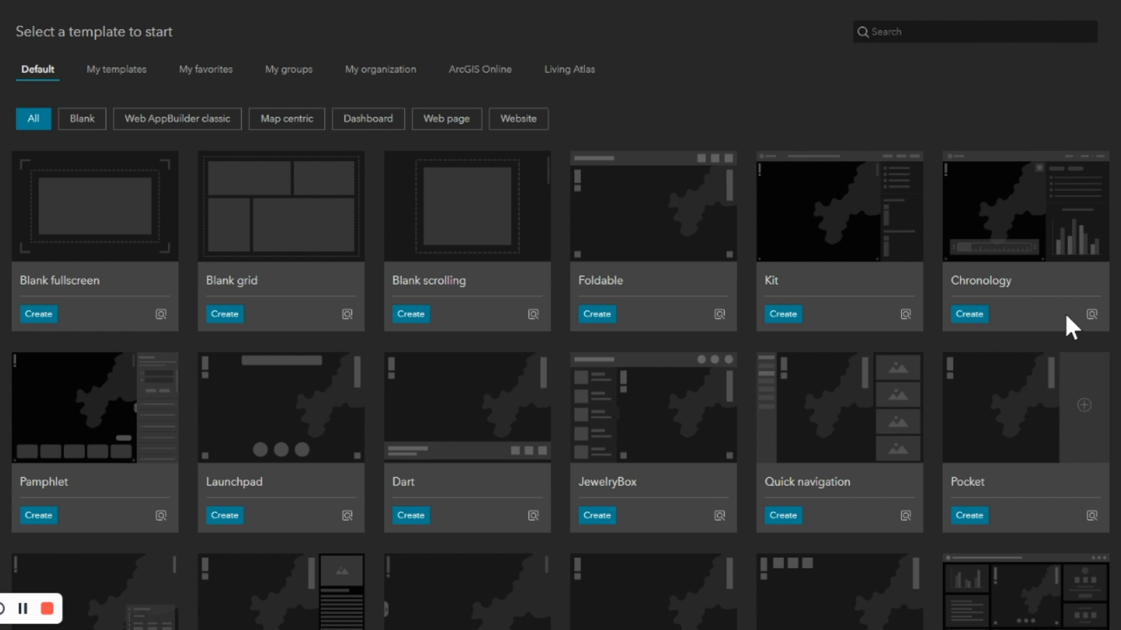
scroll(783, 333, down, 5)
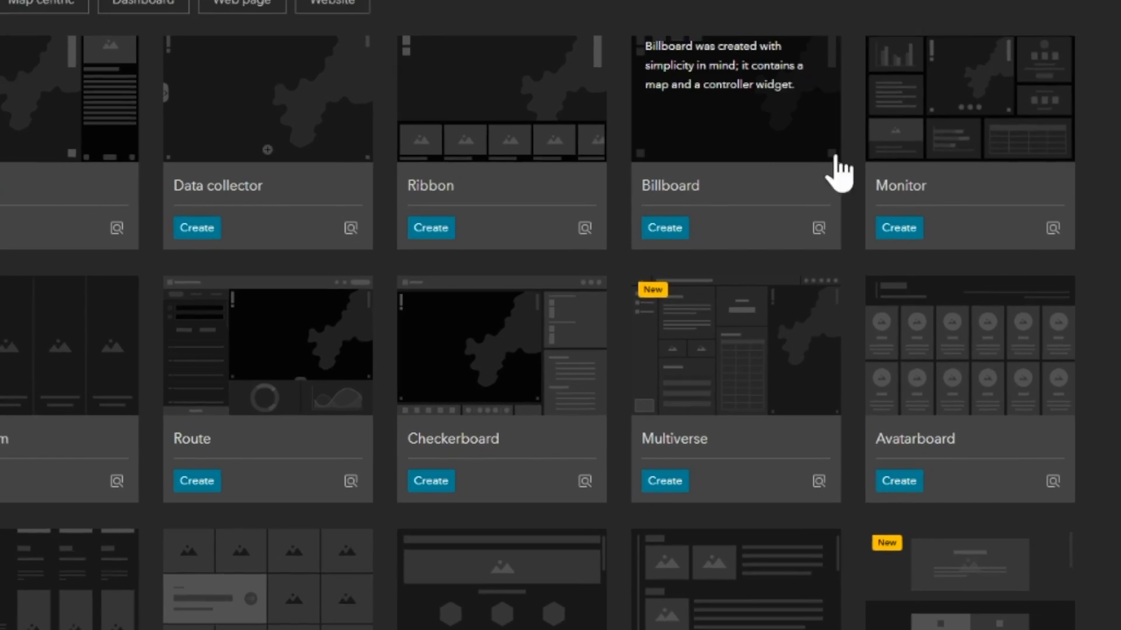
scroll(838, 173, down, 3)
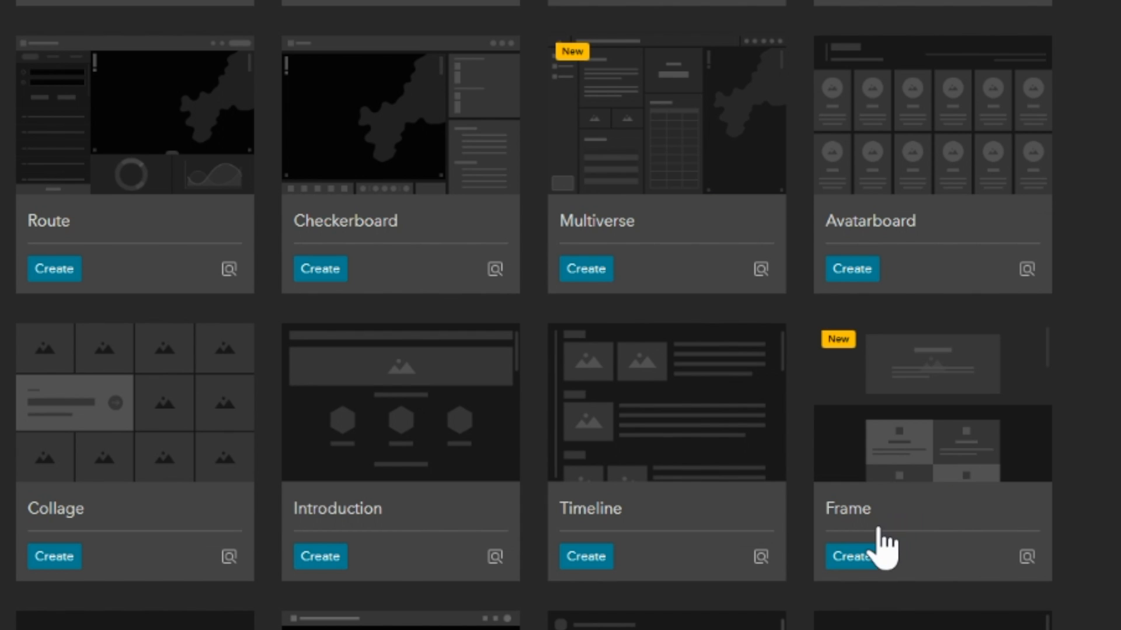
click(852, 557)
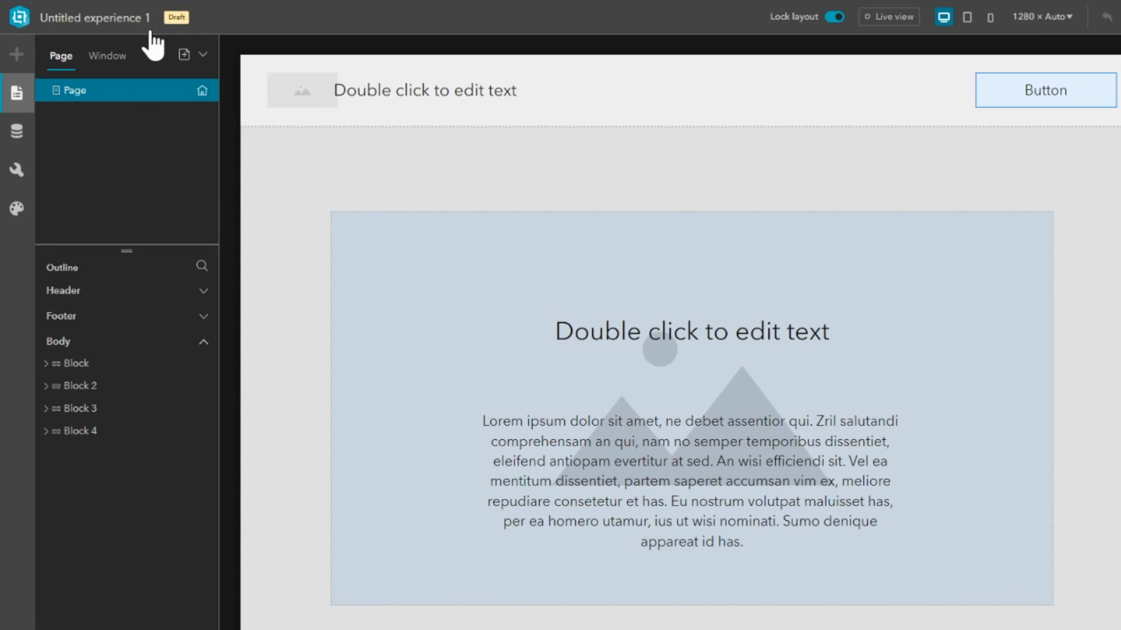
Rename the untitled experience as Experience Builder Demo 2023.
click(95, 18)
click(111, 25)
key(BackSpace)
key(BackSpace)
key(BackSpace)
key(BackSpace)
key(BackSpace)
key(BackSpace)
key(BackSpace)
key(BackSpace)
key(BackSpace)
key(Delete)
text(E)
key(BackSpace)
text(Builder Demo 2023)
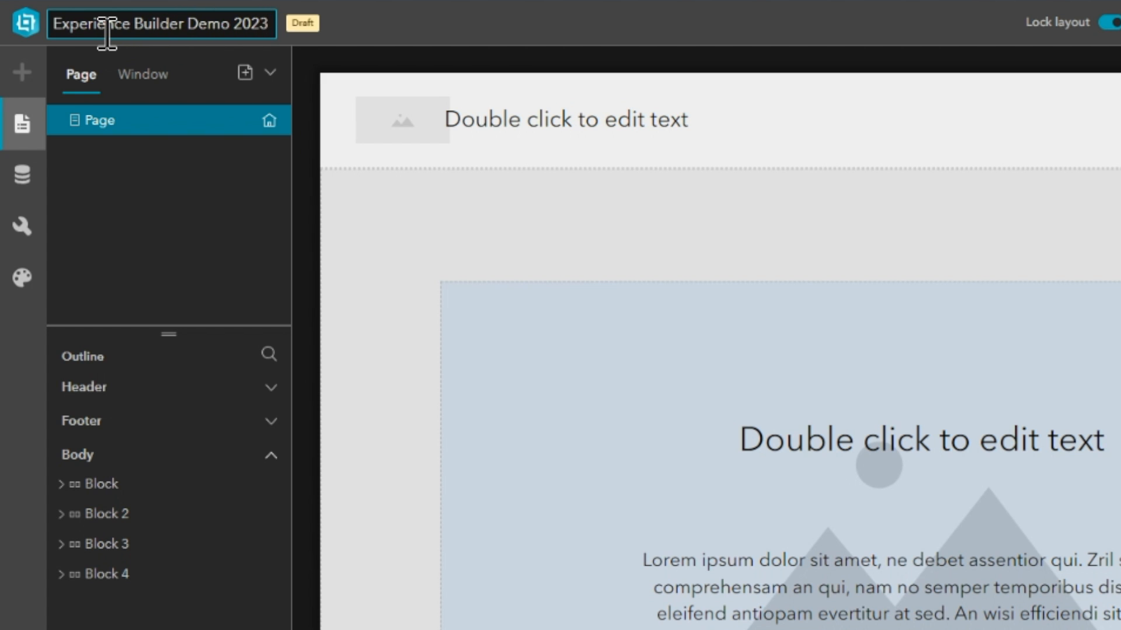
click(389, 227)
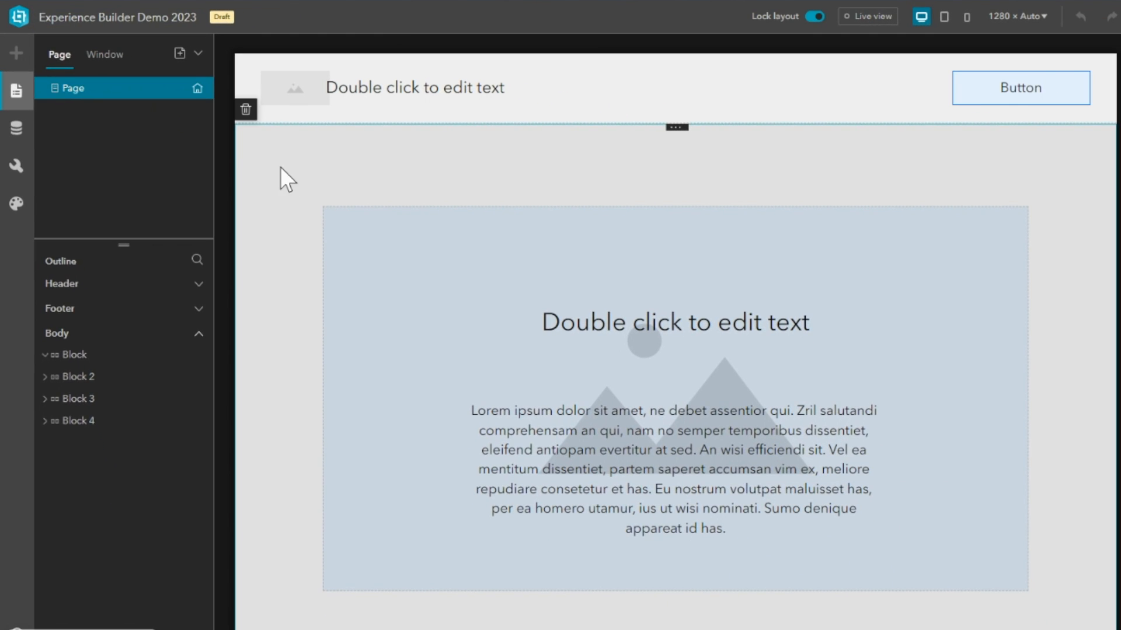
Look through the page's template blocks, from the header down past the cards to the map section.
click(80, 92)
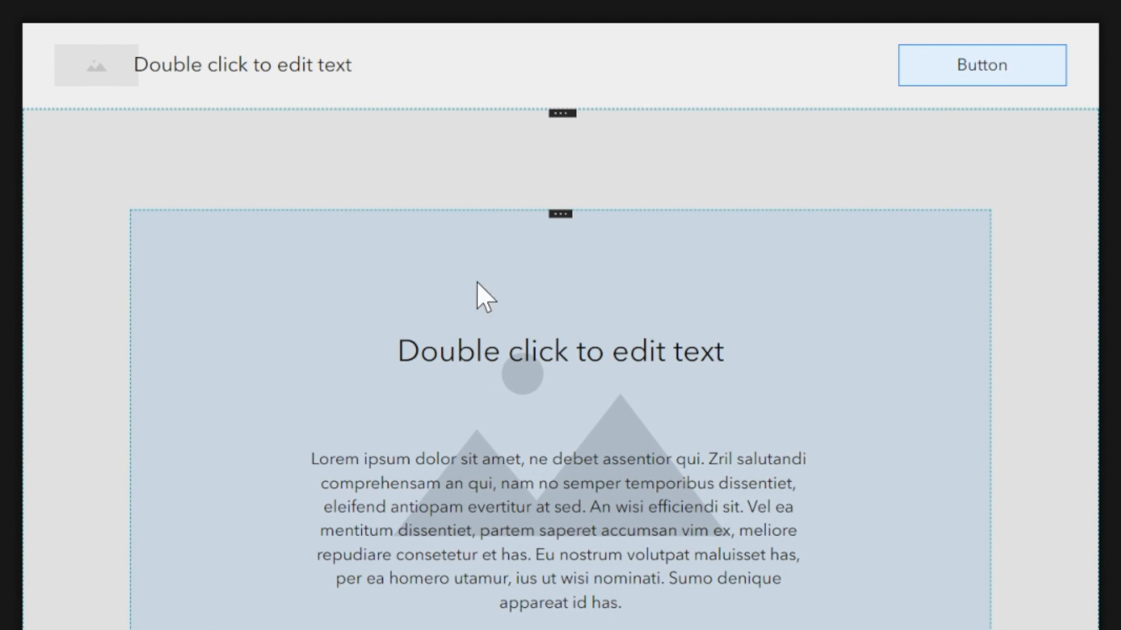
scroll(566, 384, down, 10)
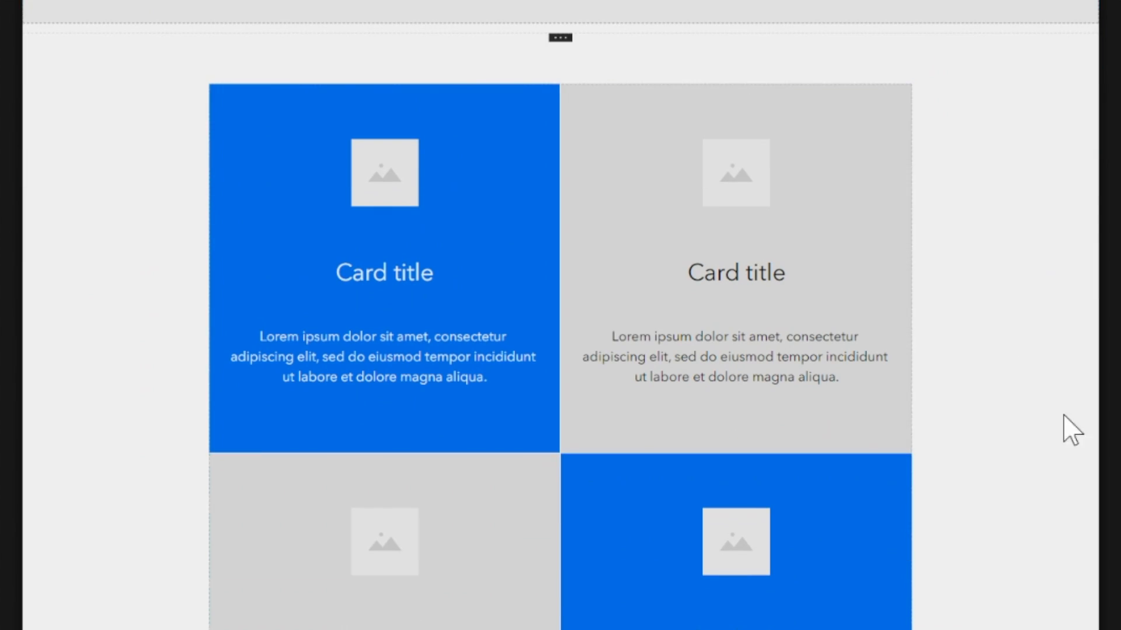
scroll(405, 376, down, 4)
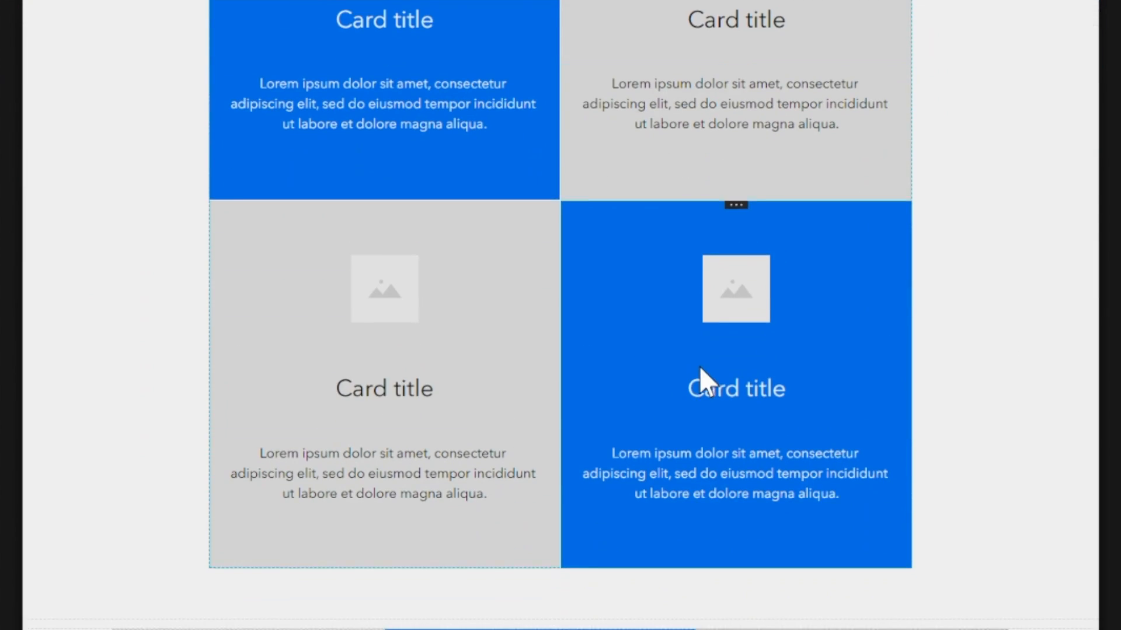
scroll(706, 380, down, 7)
scroll(440, 369, down, 6)
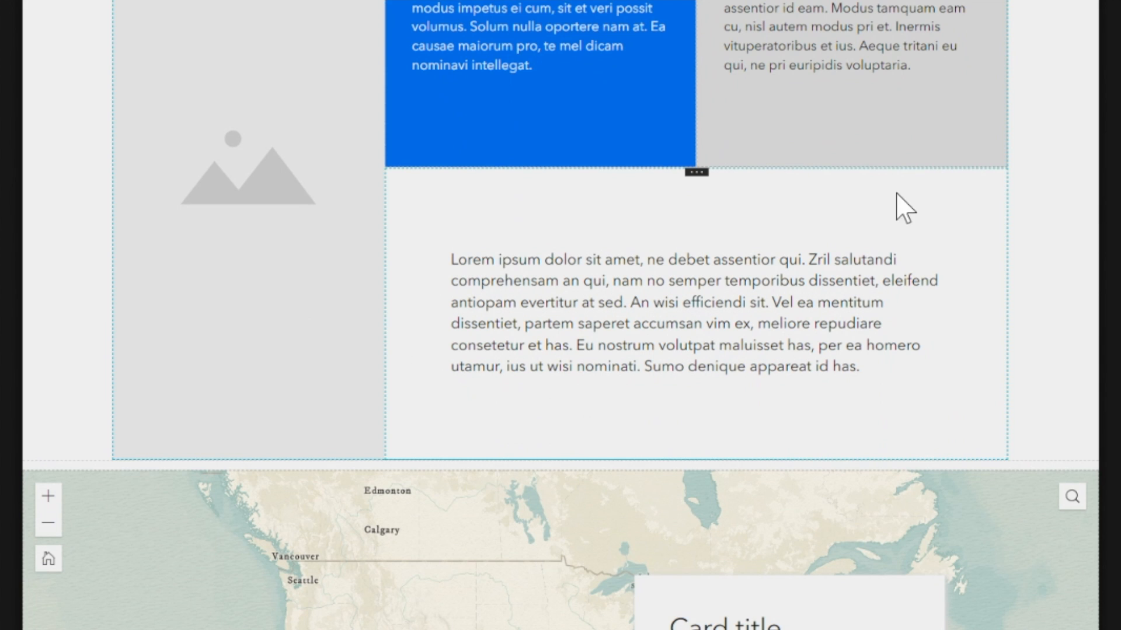
scroll(932, 224, down, 6)
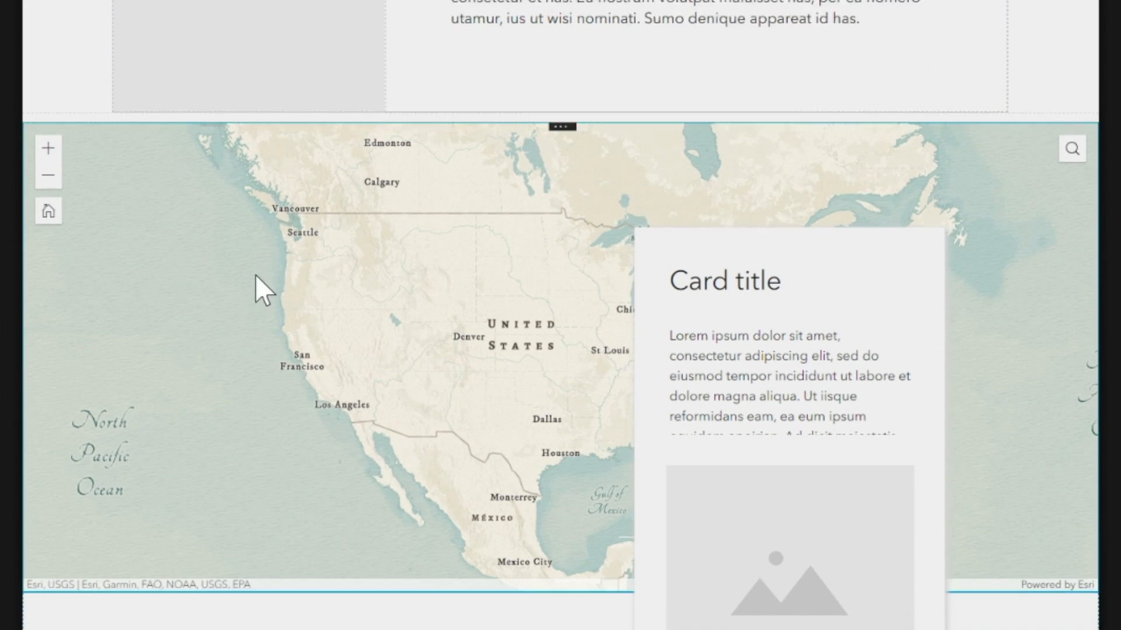
scroll(257, 281, down, 3)
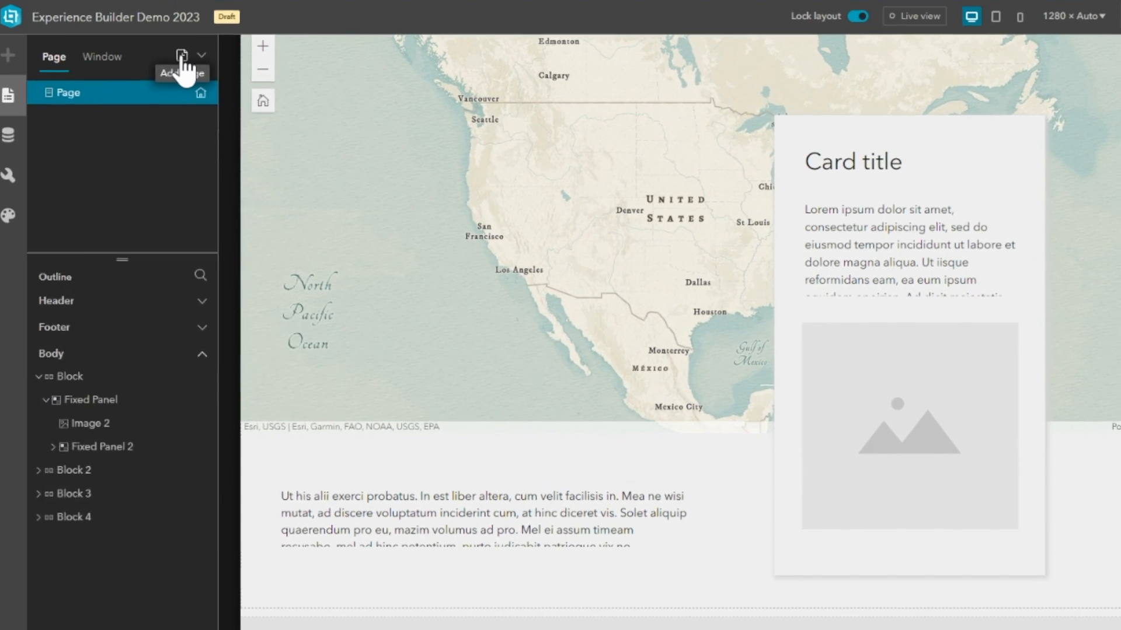
Add a new fullscreen page based on the Multiverse template.
click(189, 56)
scroll(216, 374, down, 10)
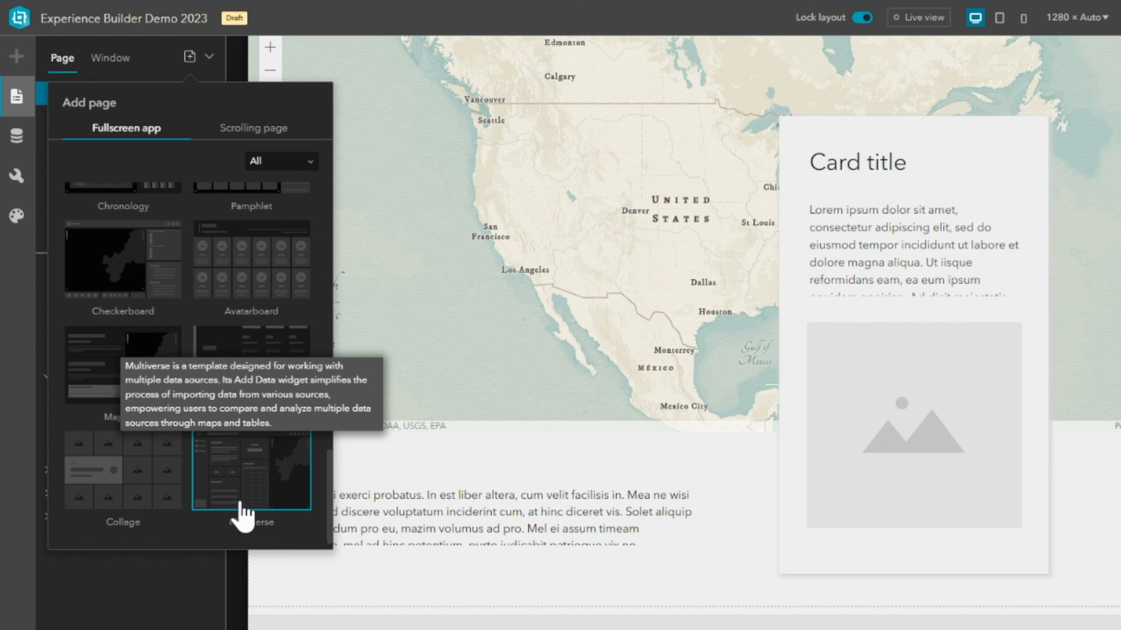
click(242, 502)
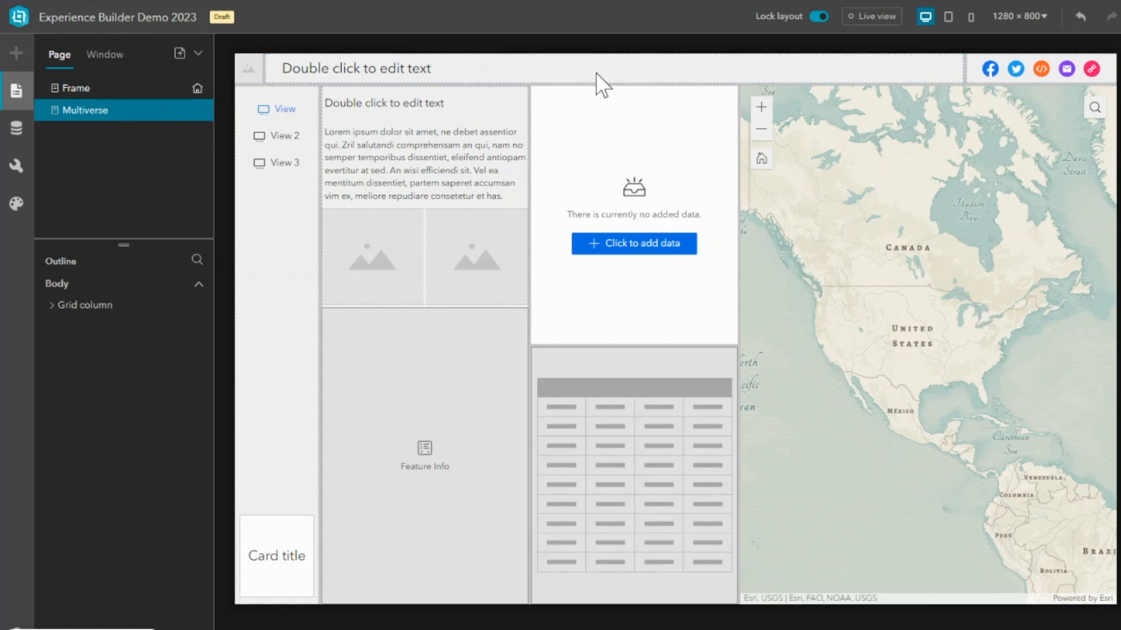
Turn off the layout lock and add the Active Wildfires in Canada web map to the experience's data.
click(820, 18)
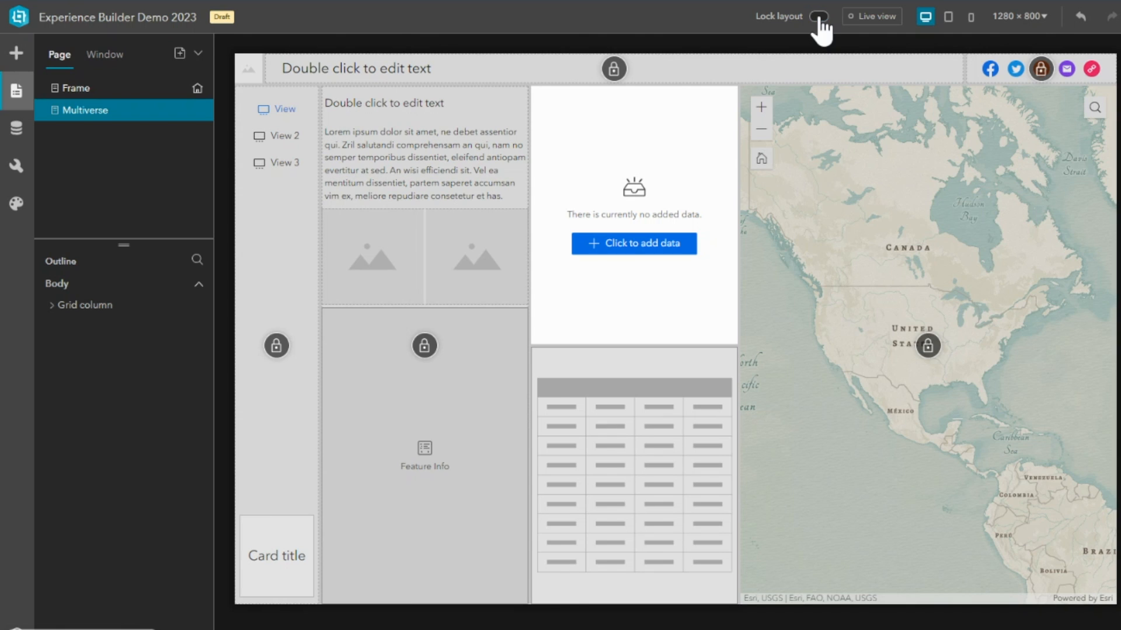
click(16, 132)
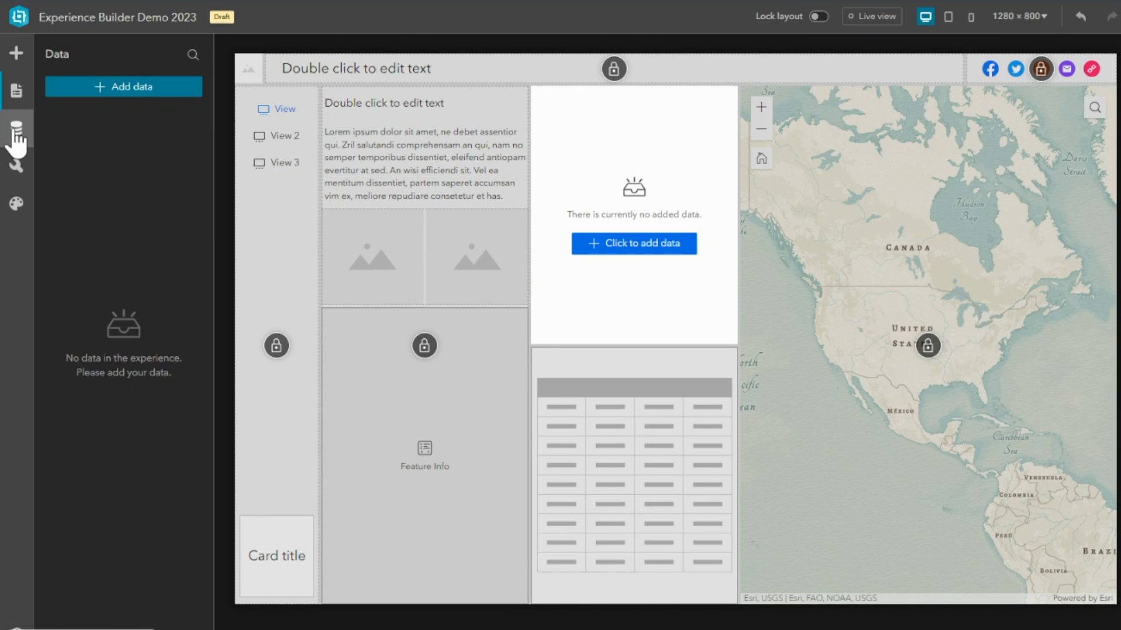
click(120, 88)
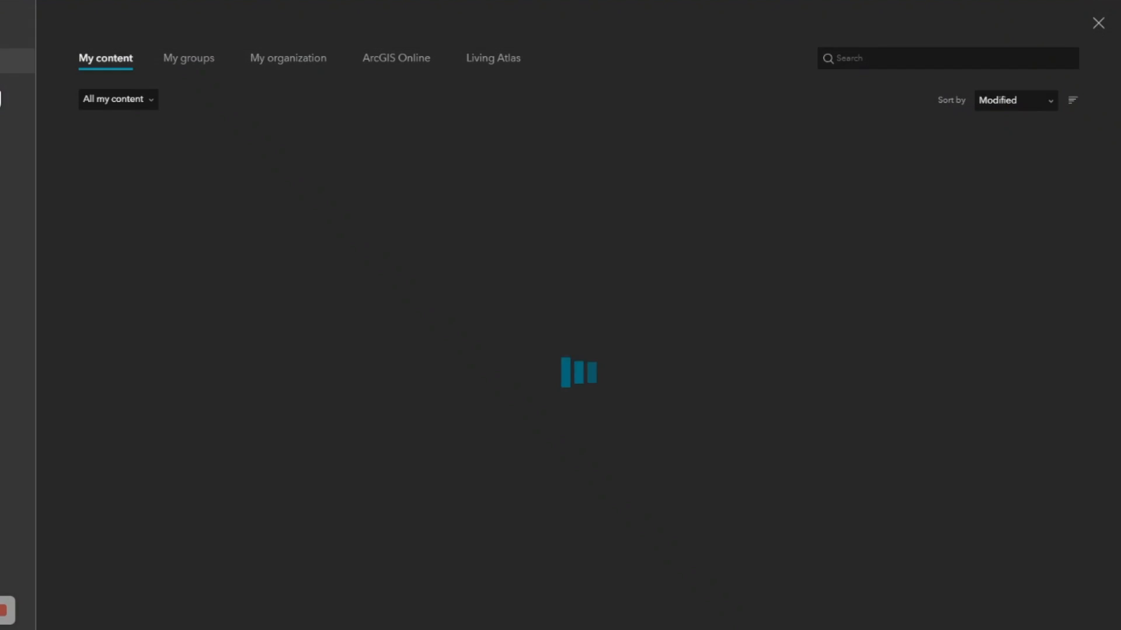
click(271, 210)
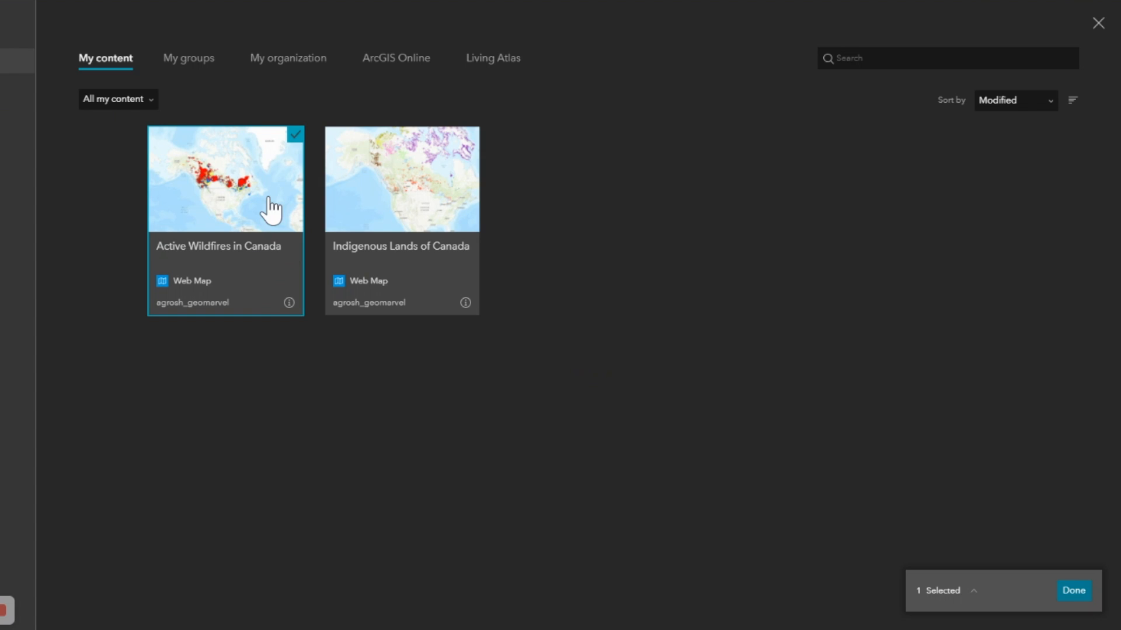
click(1074, 591)
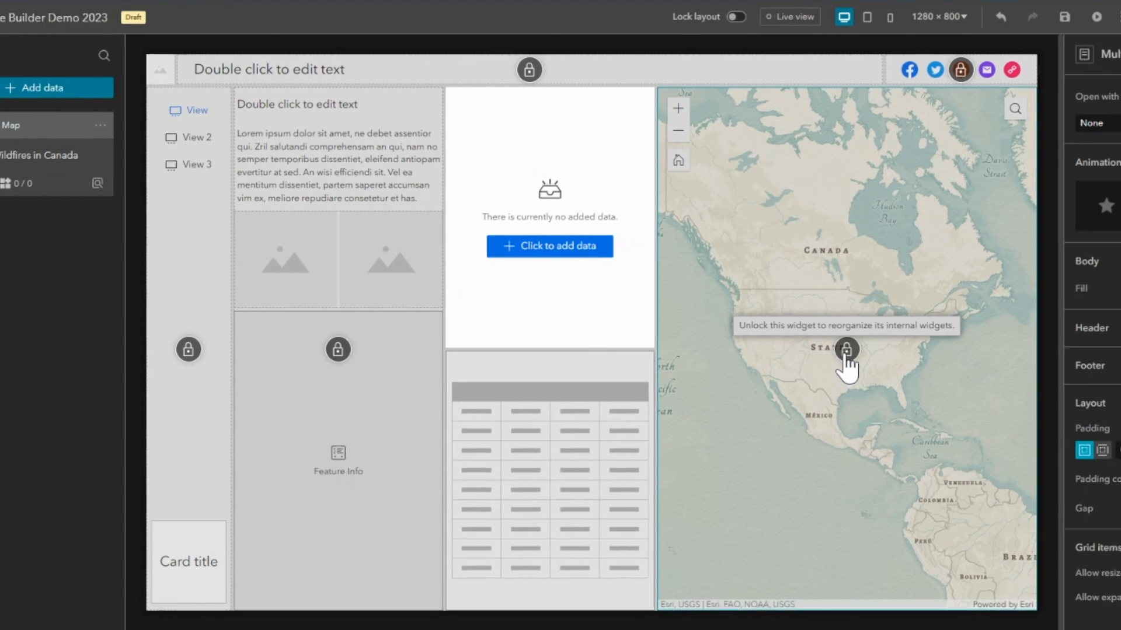
Unlock the map widget and set its source to the Active Wildfires in Canada web map.
click(927, 350)
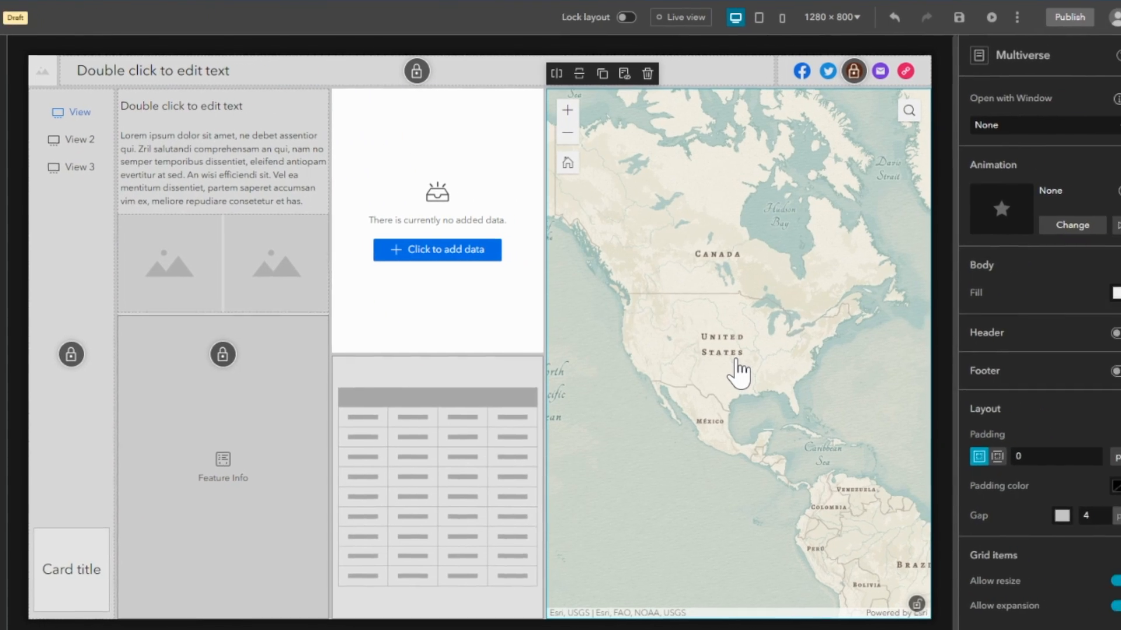
click(1024, 191)
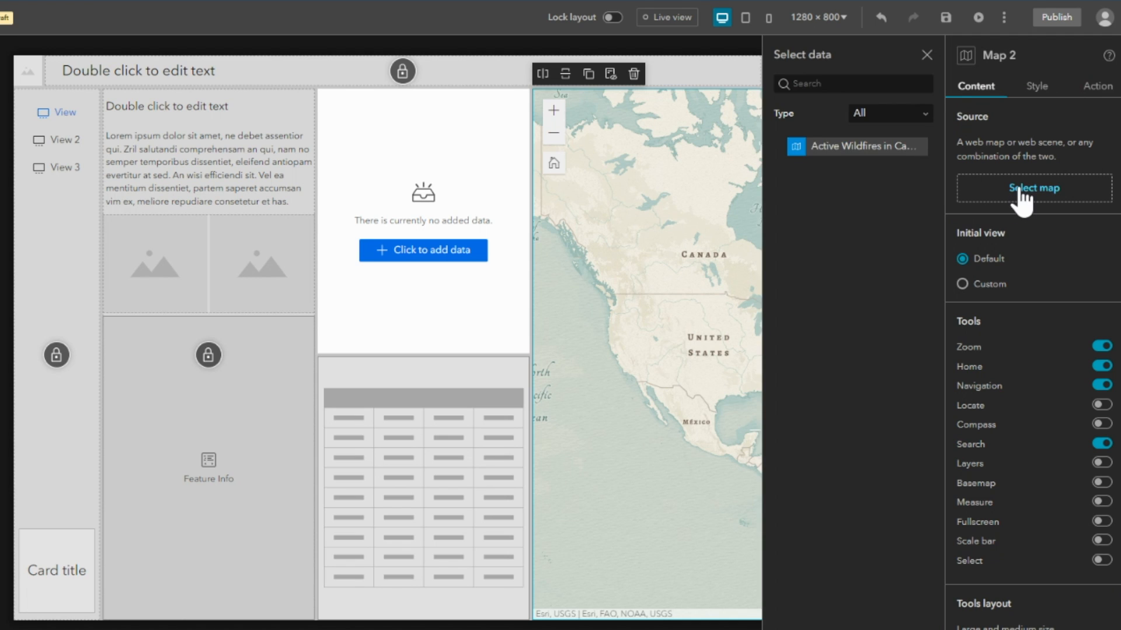
click(835, 150)
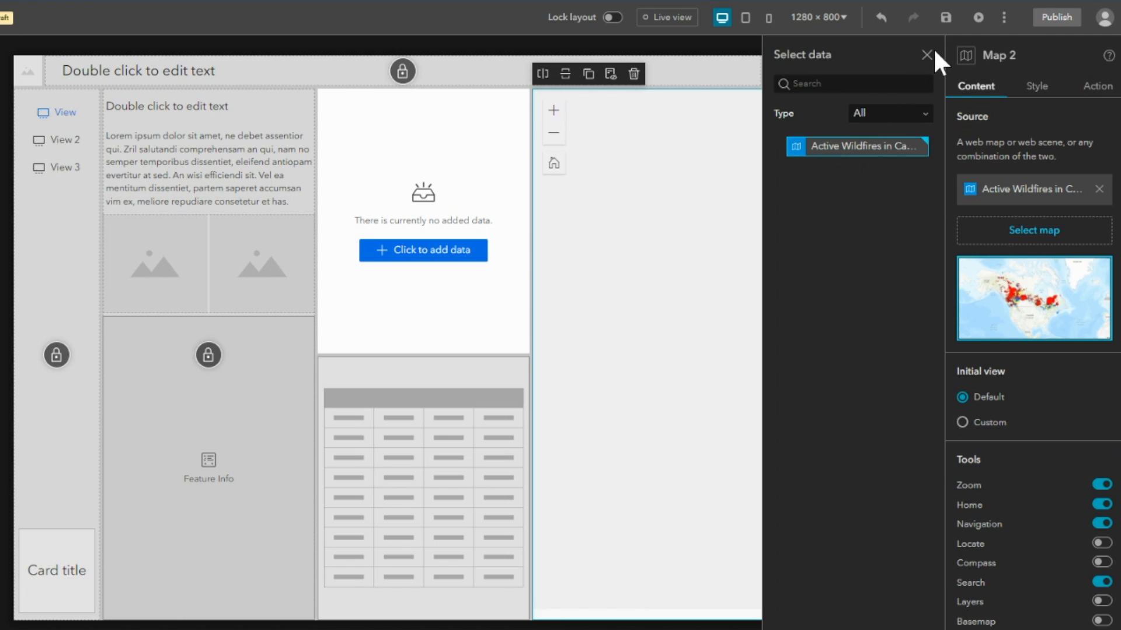
click(926, 54)
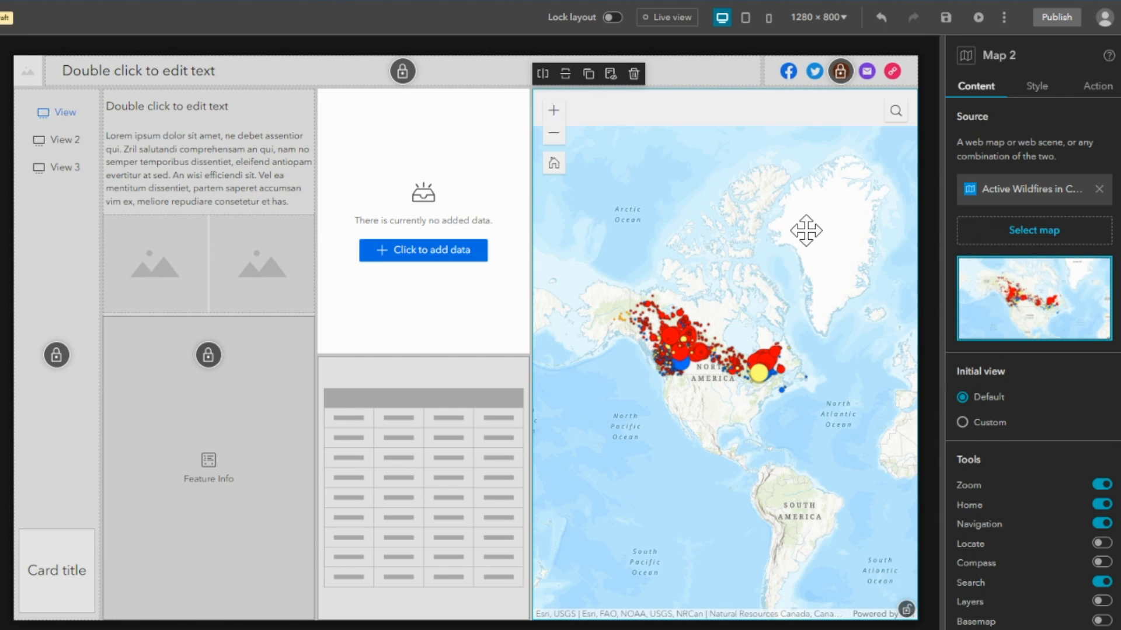
Give the map a custom initial view zoomed in on the Americas with the Canadian wildfires in view.
click(962, 422)
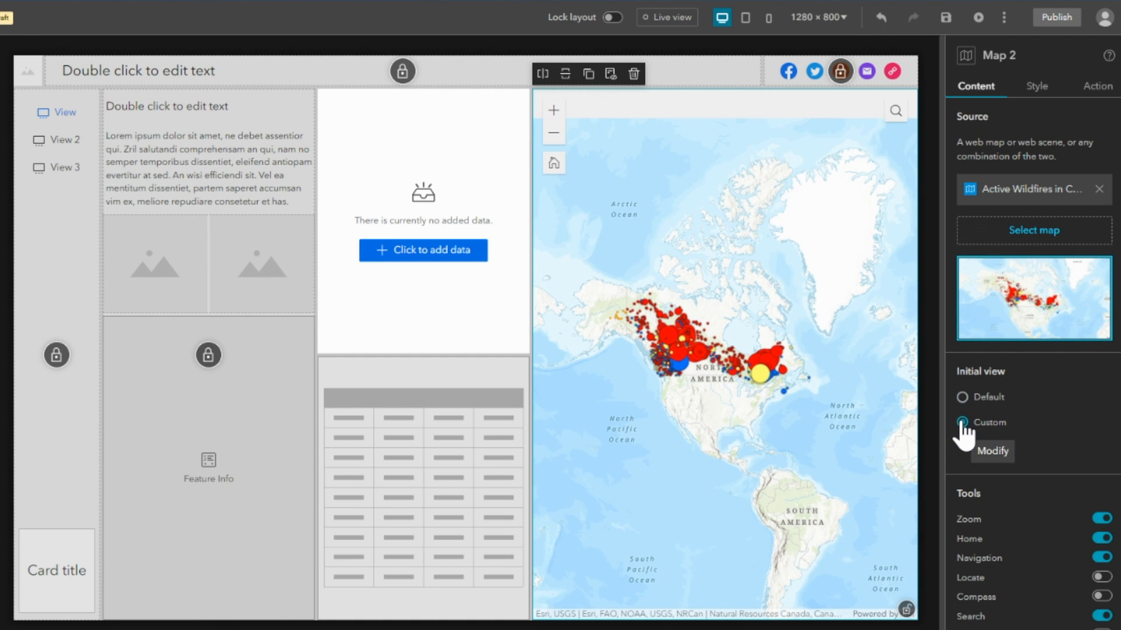
click(992, 451)
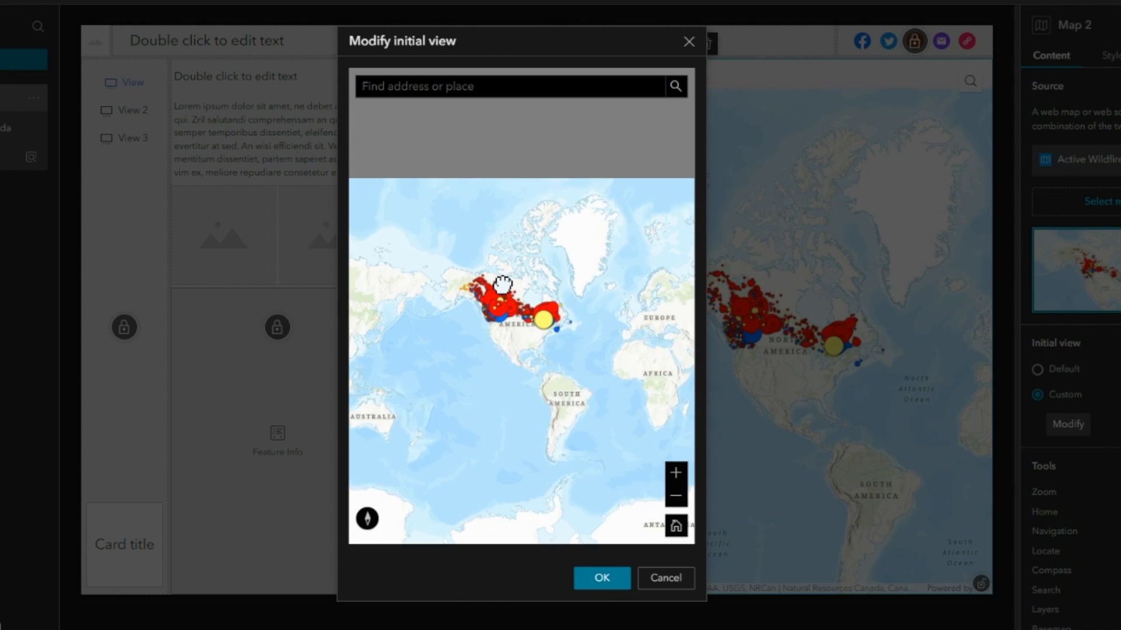
scroll(502, 285, up, 1)
drag(540, 244, 537, 205)
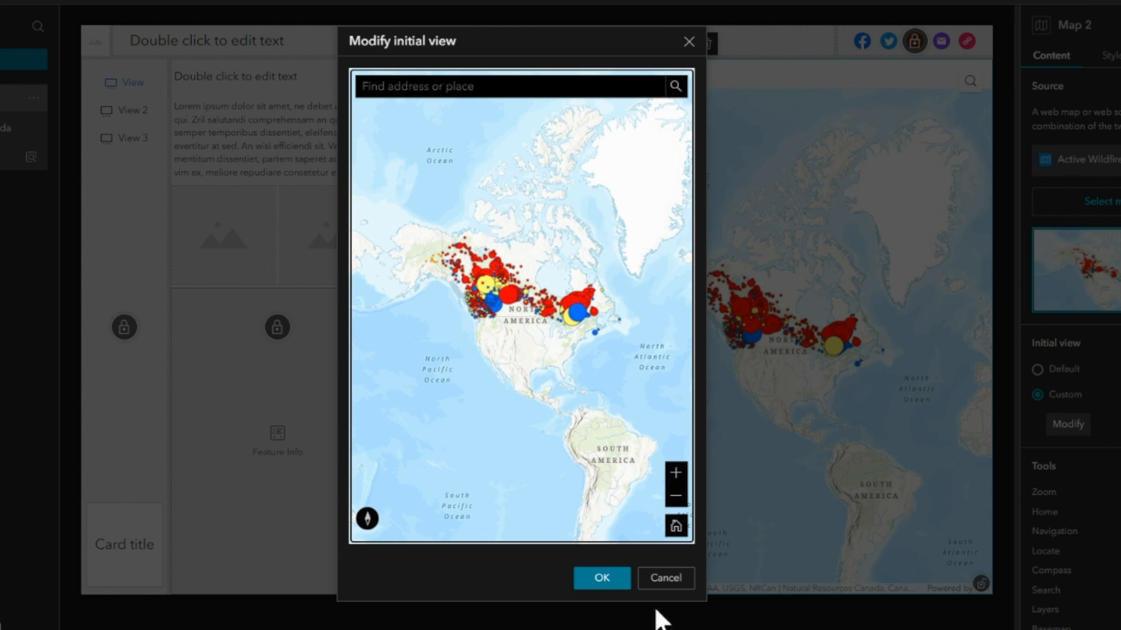
click(602, 578)
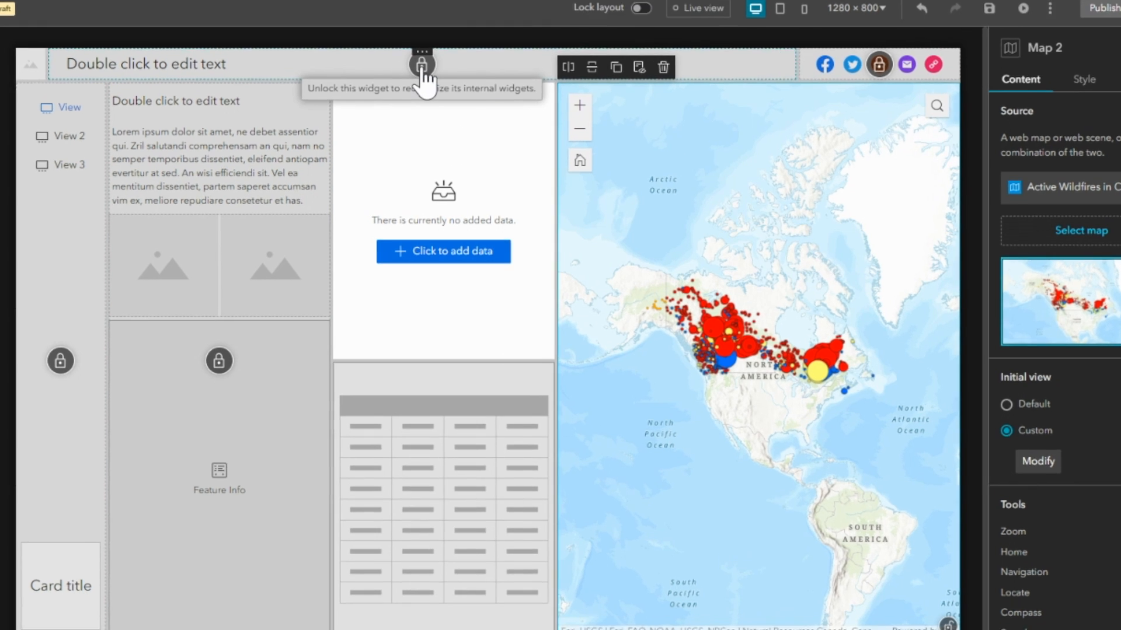
Unlock the page's title bar and replace its placeholder text with Canada Wildfires.
click(421, 64)
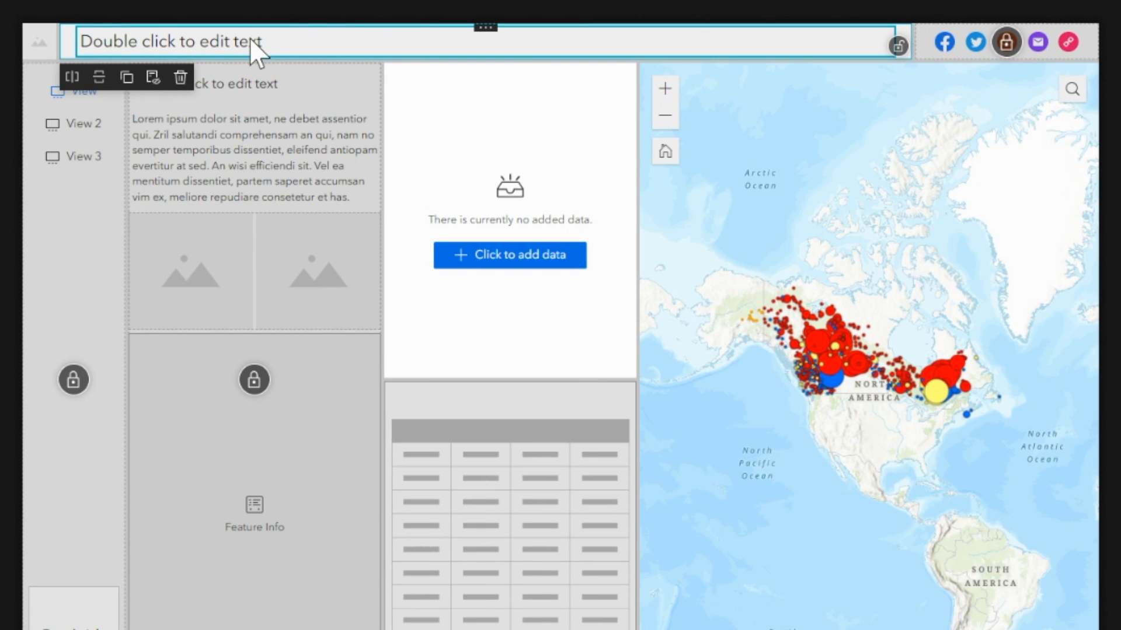
double_click(250, 38)
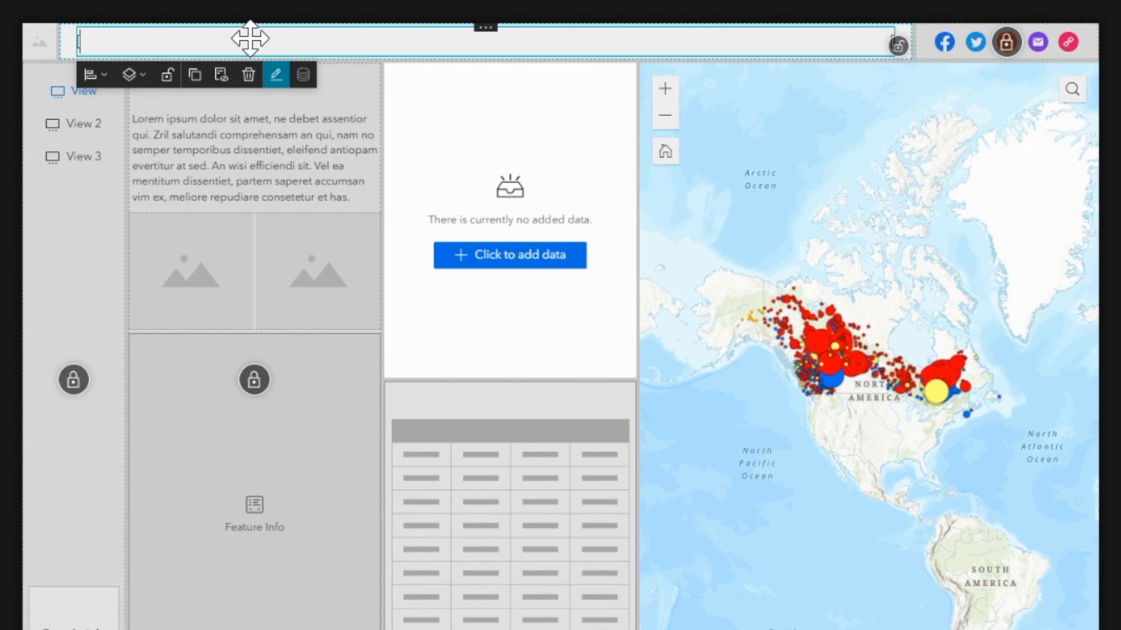
text(Canada Wildfire)
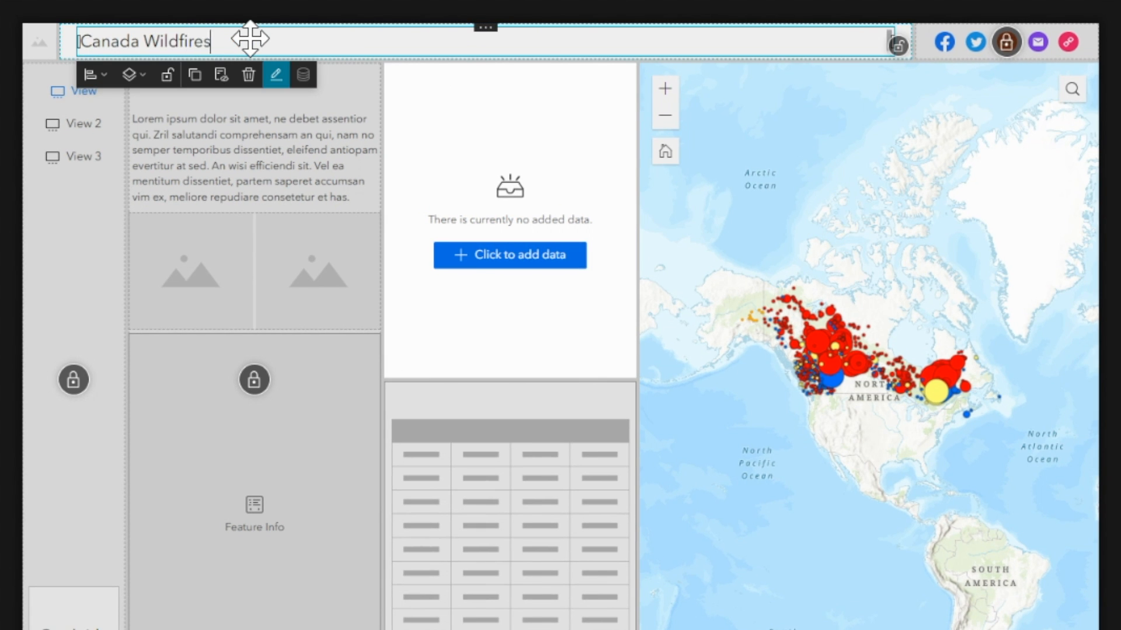
text(s)
Unlock the text and feature info column and replace its placeholder heading with Canadian Wildfires.
click(269, 105)
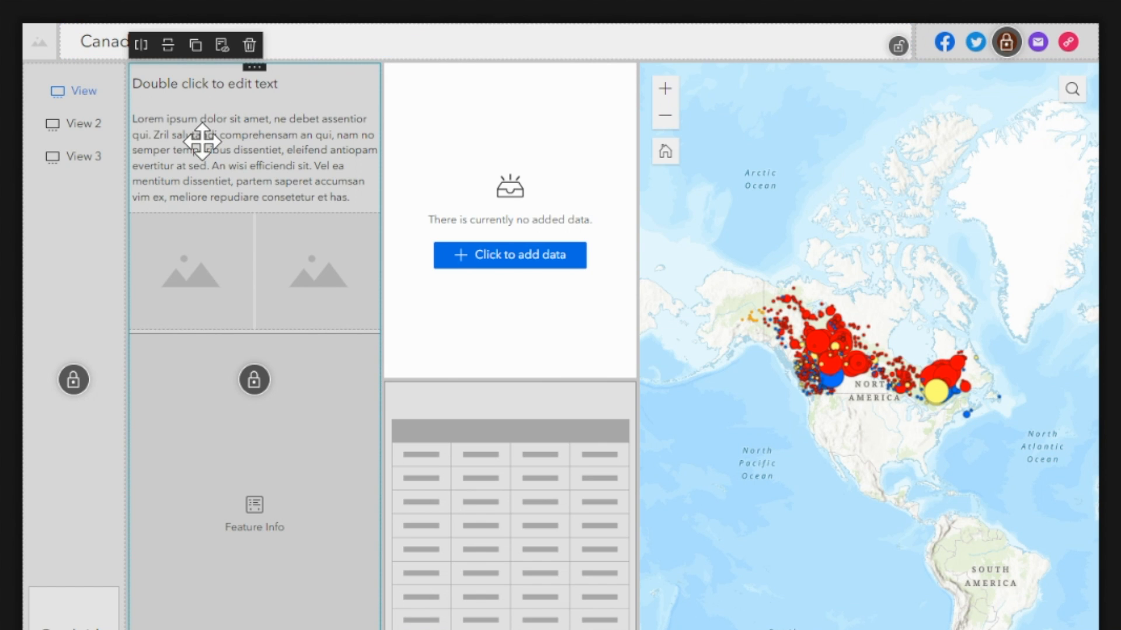
click(255, 385)
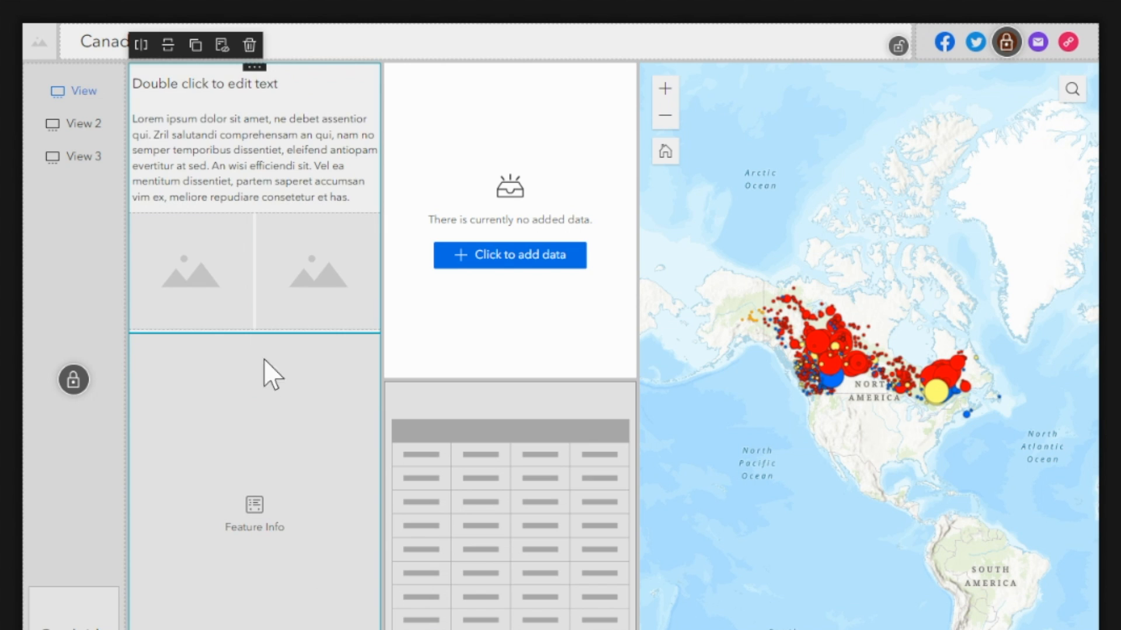
click(195, 90)
double_click(211, 93)
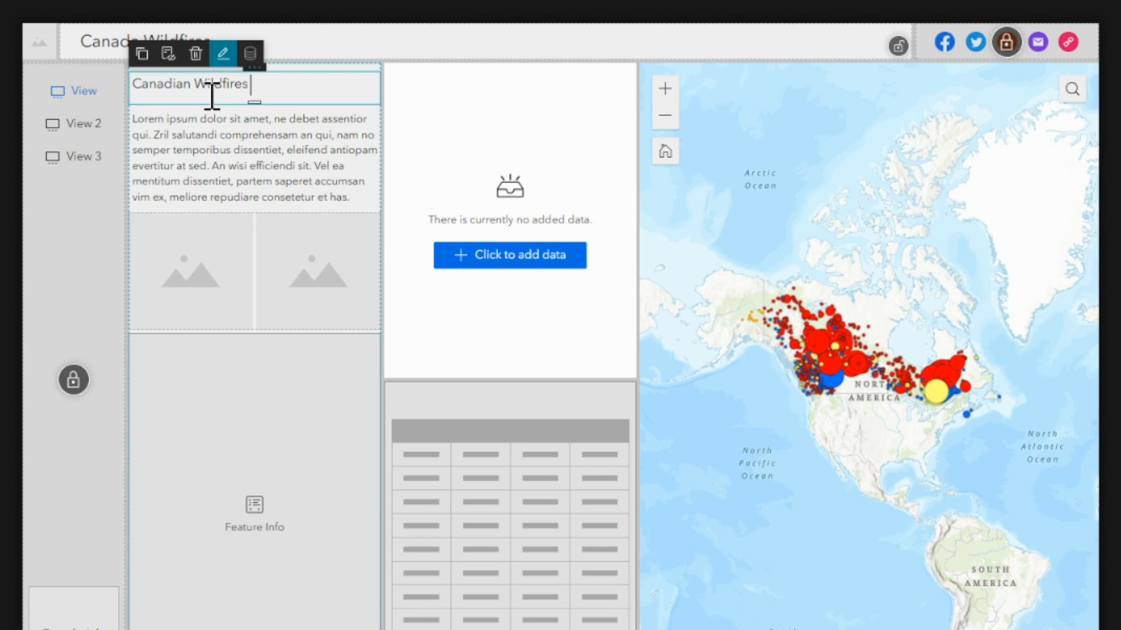
Complete the column heading as Canadian Wildfires 2023 and replace the placeholder paragraph beneath it with Wildfires.
click(191, 147)
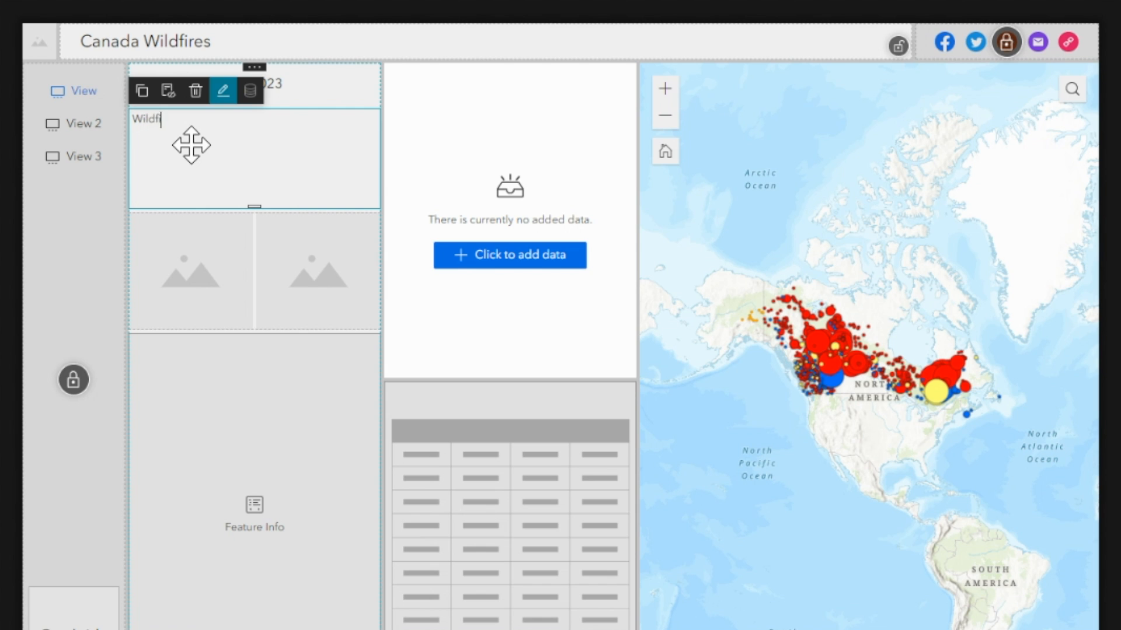
text(s)
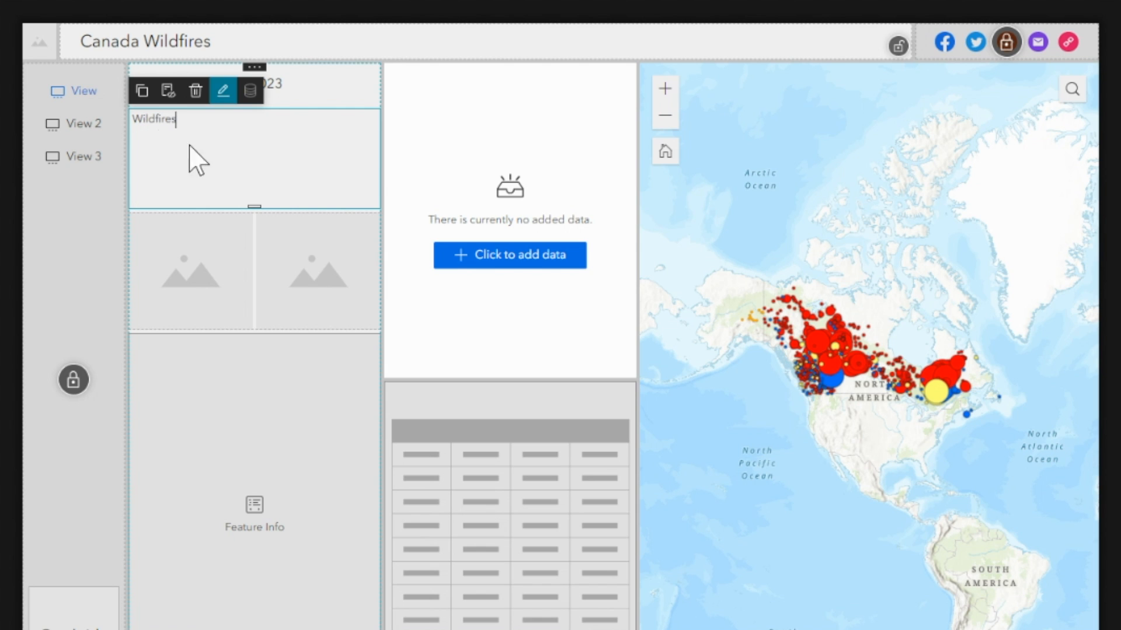
click(315, 79)
Upload the local Canada Wildfires picture from the Youtube Live folder into the first image placeholder below the text.
click(188, 266)
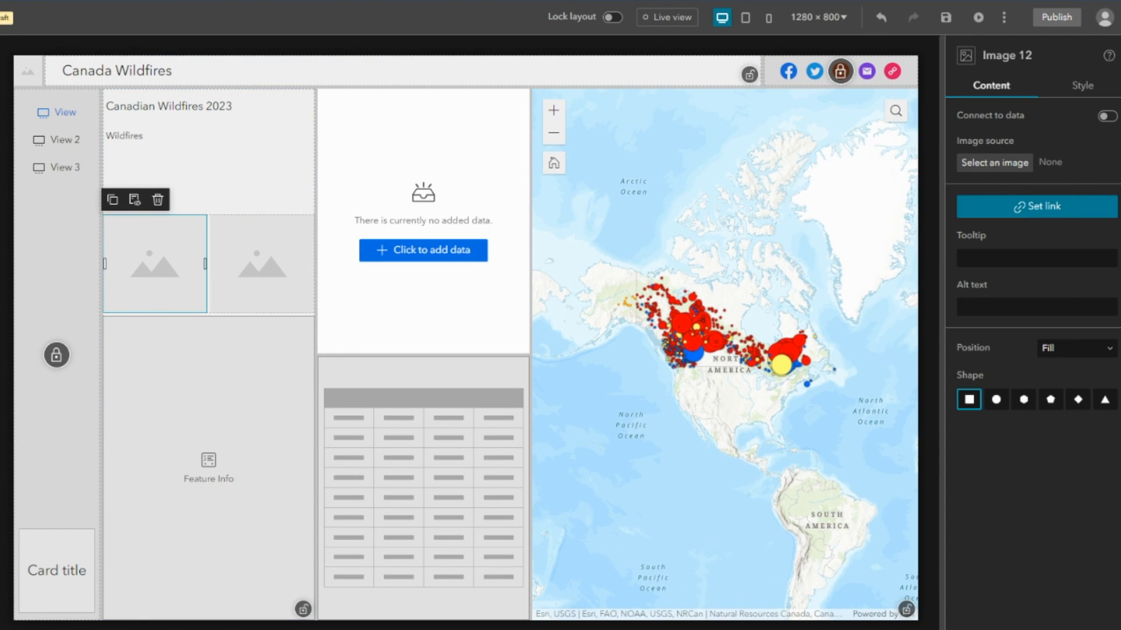
click(1002, 164)
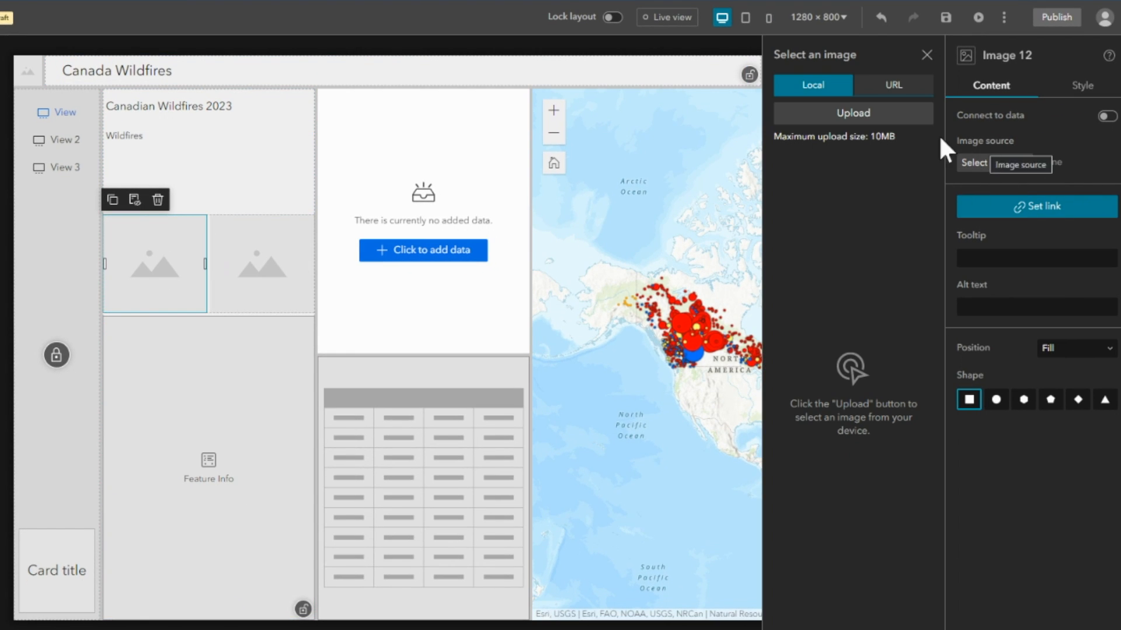
click(836, 114)
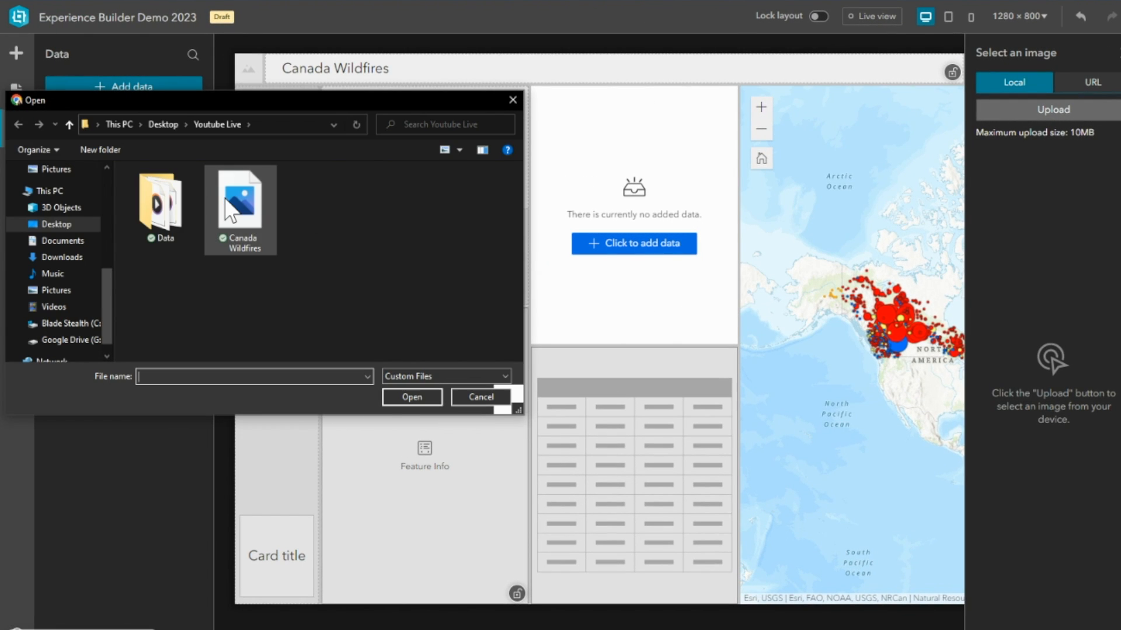
click(225, 199)
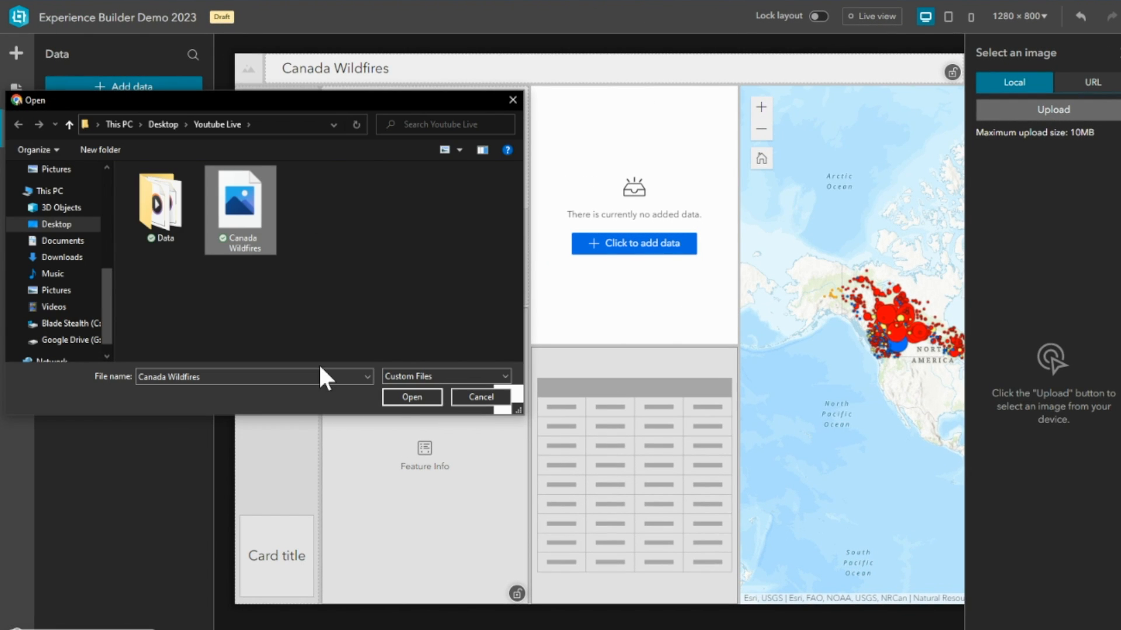
click(411, 397)
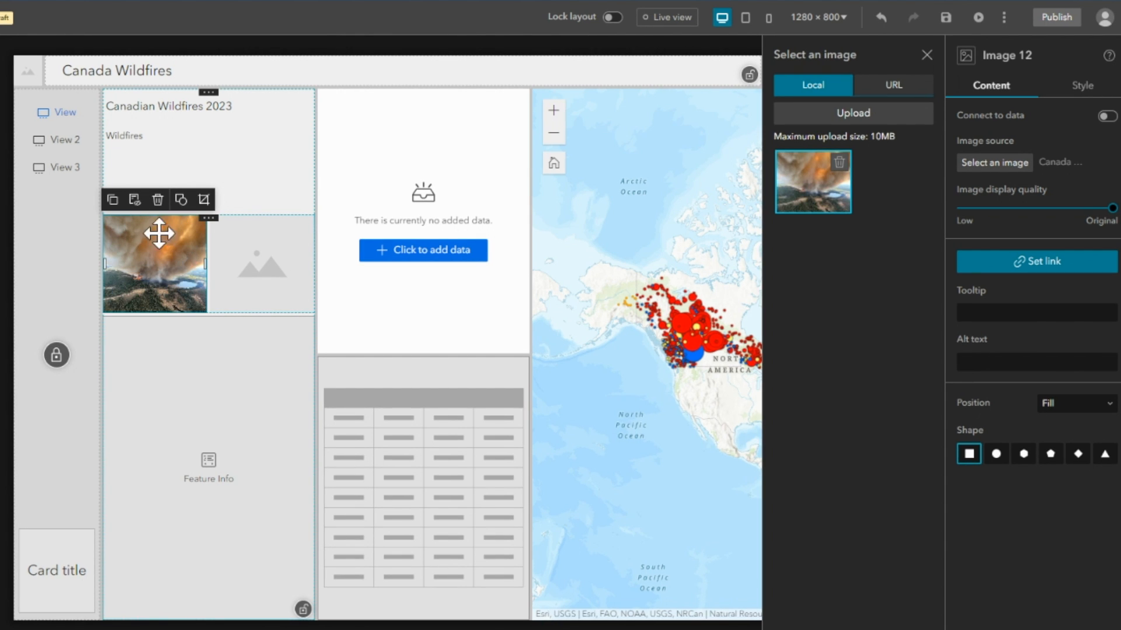
Set the second image placeholder to a URL source and copy the image address of the smoke plume photo in the New York Times article.
click(260, 269)
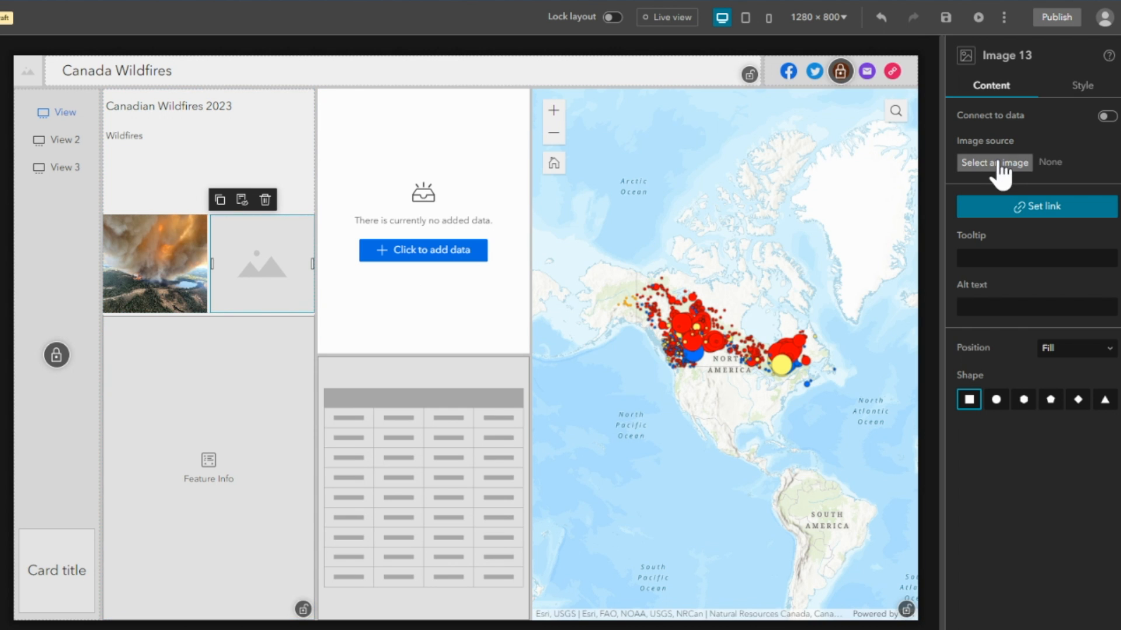
click(993, 163)
click(896, 87)
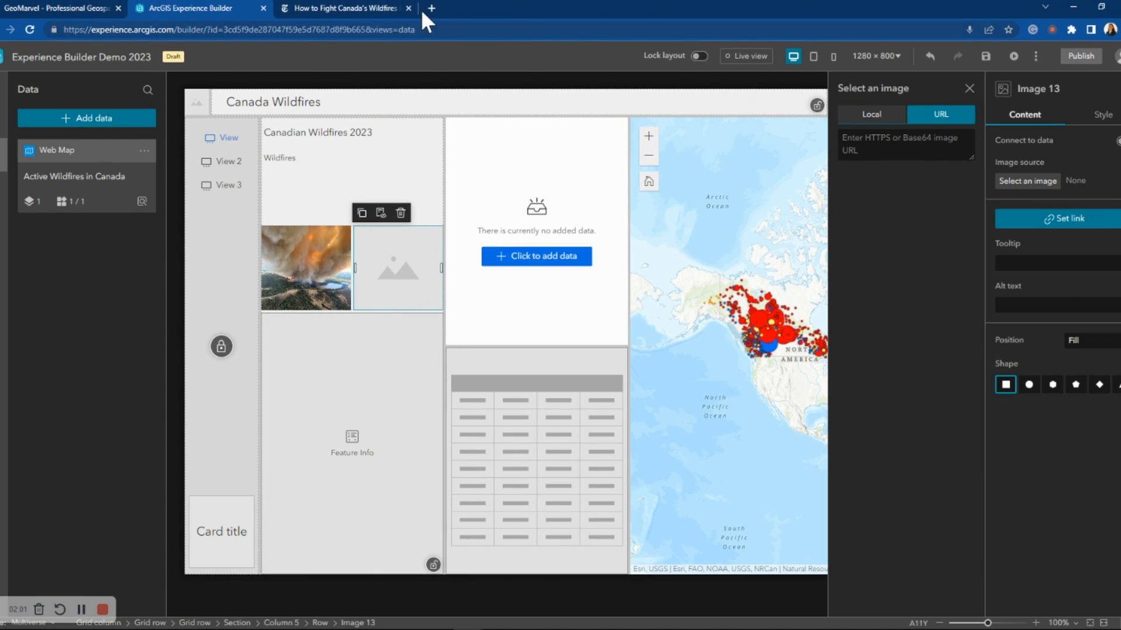
click(354, 8)
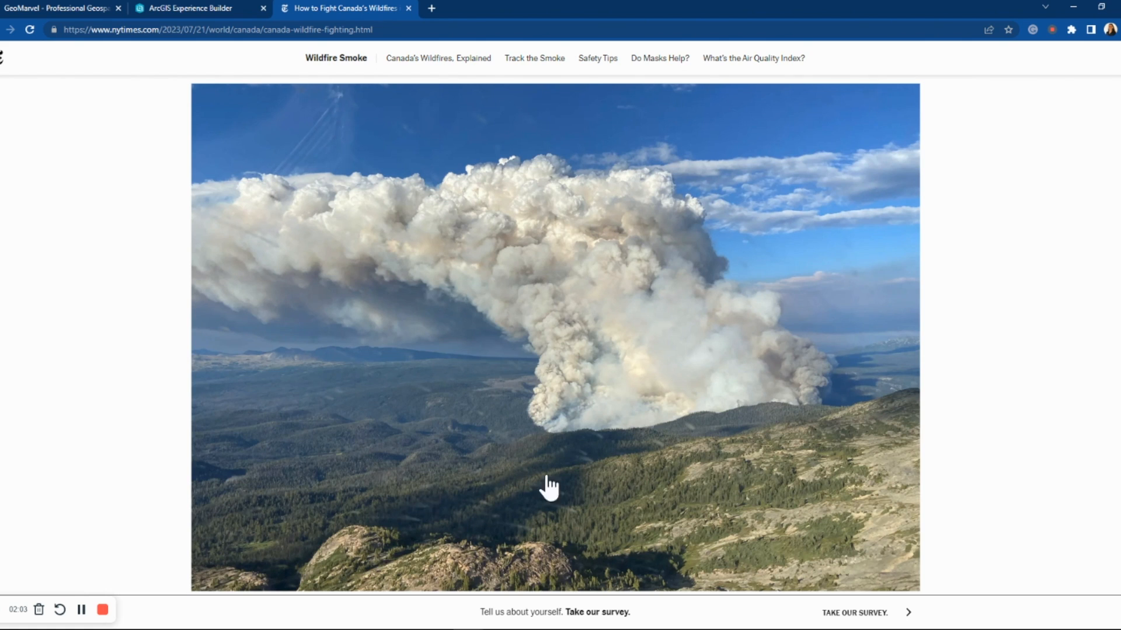
right_click(532, 333)
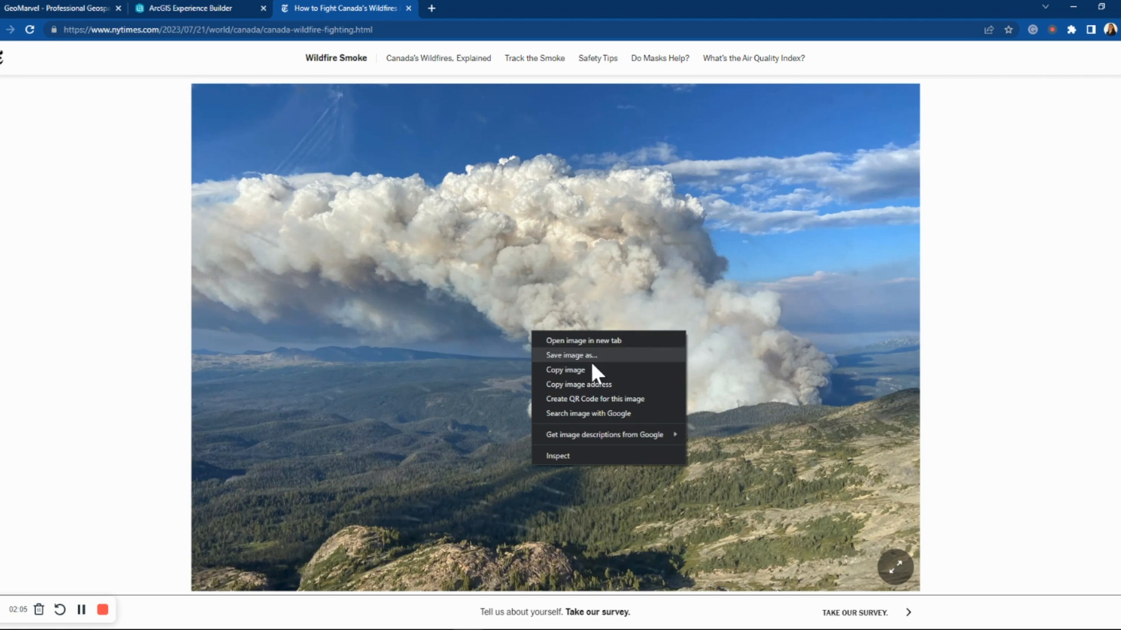
click(602, 383)
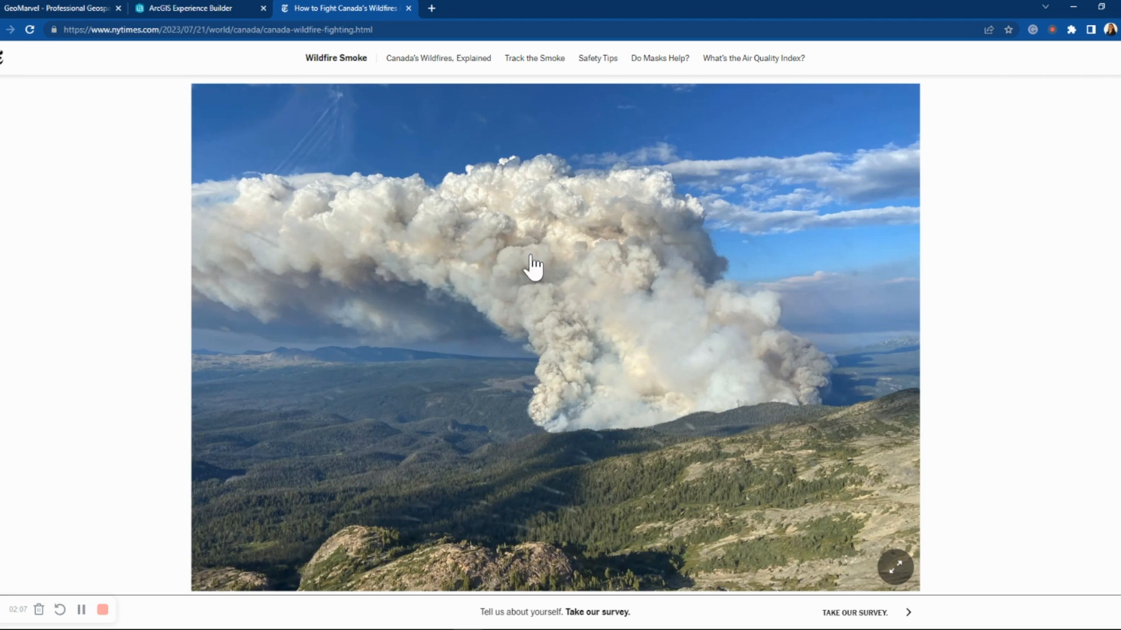
Return to Experience Builder and paste the copied image address as the second image's URL.
click(174, 7)
click(858, 134)
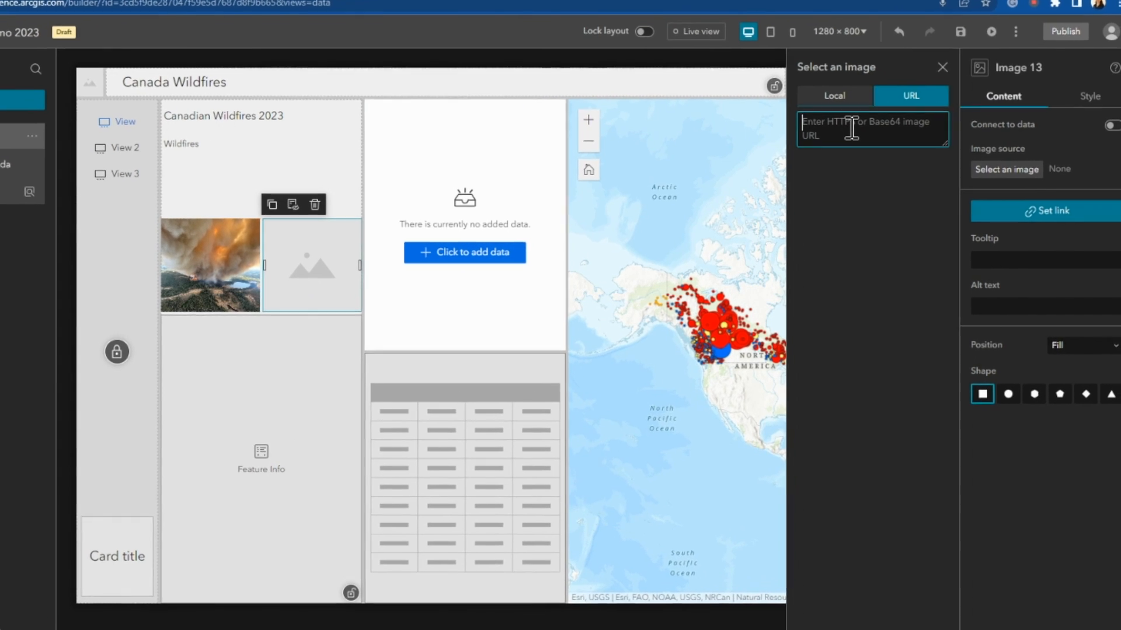
right_click(878, 140)
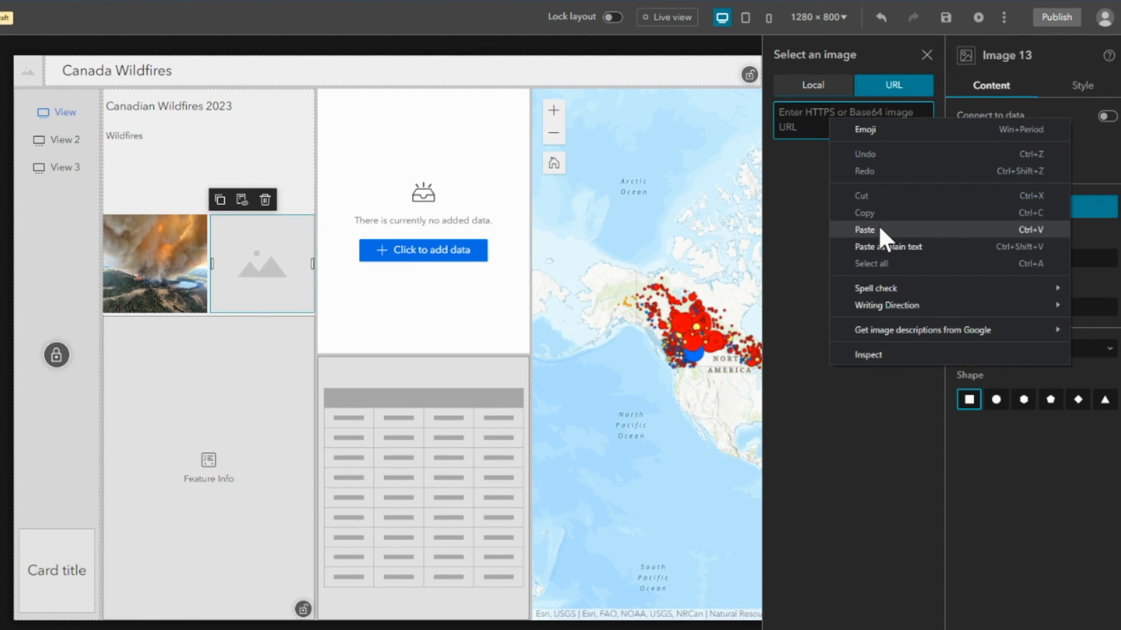
click(879, 229)
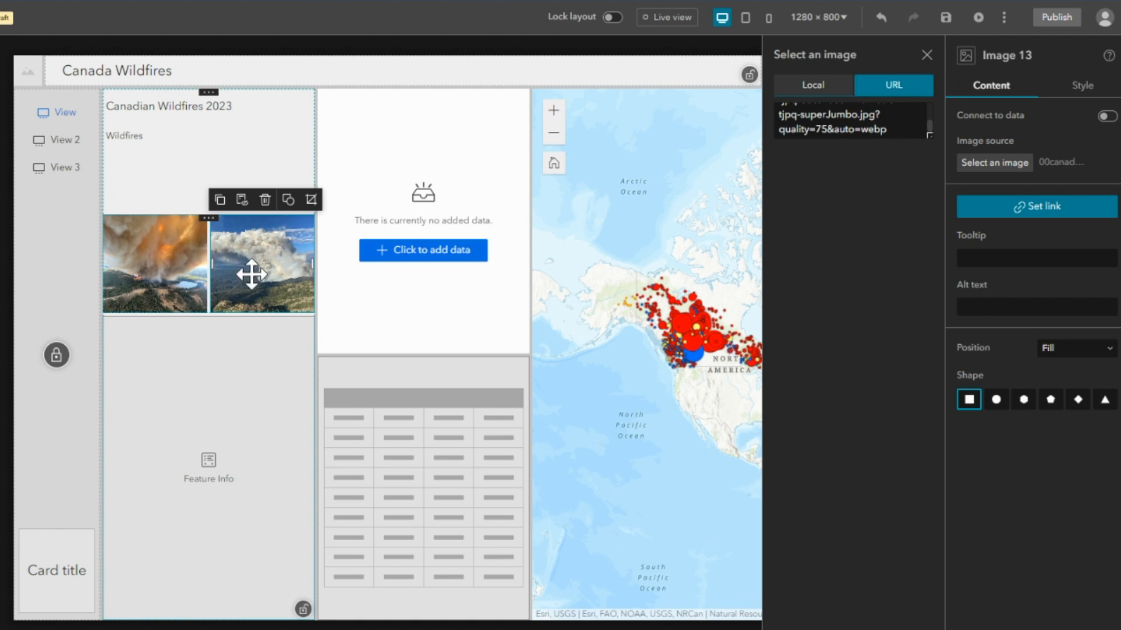
Connect the Feature Info widget to the Active Wildfires in Canada layer of the web map.
click(179, 543)
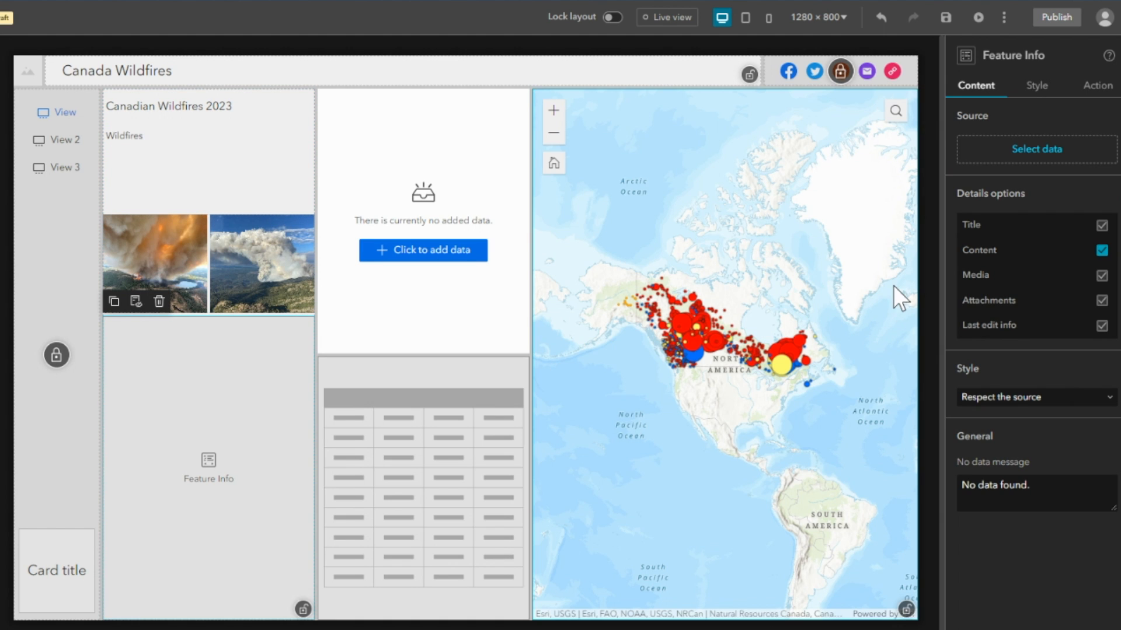
click(1045, 150)
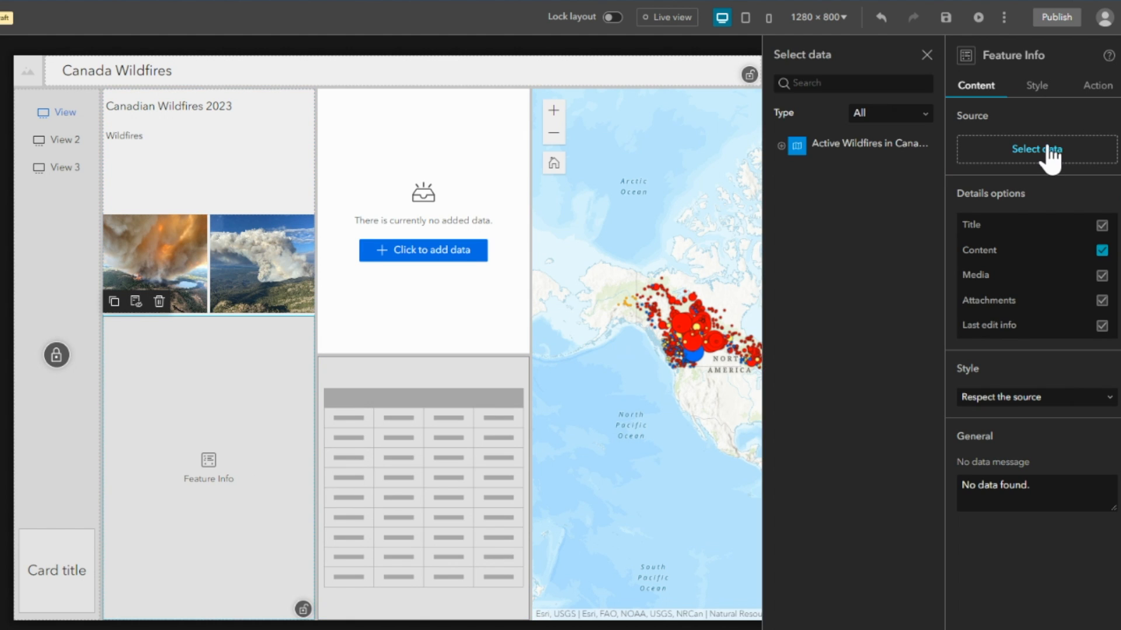
click(781, 145)
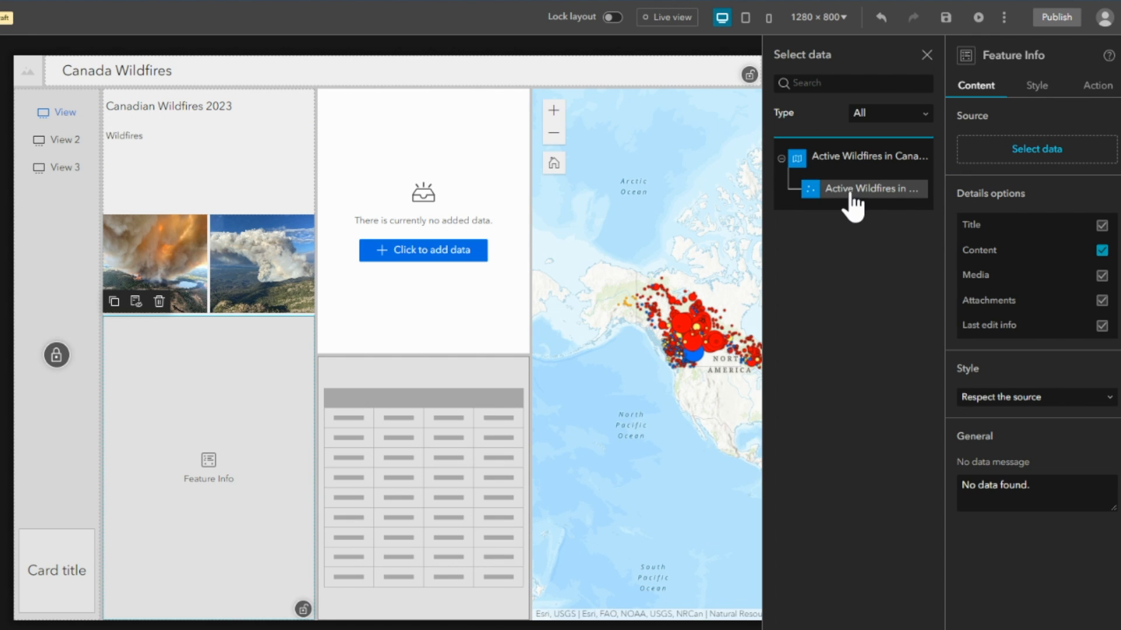
click(853, 189)
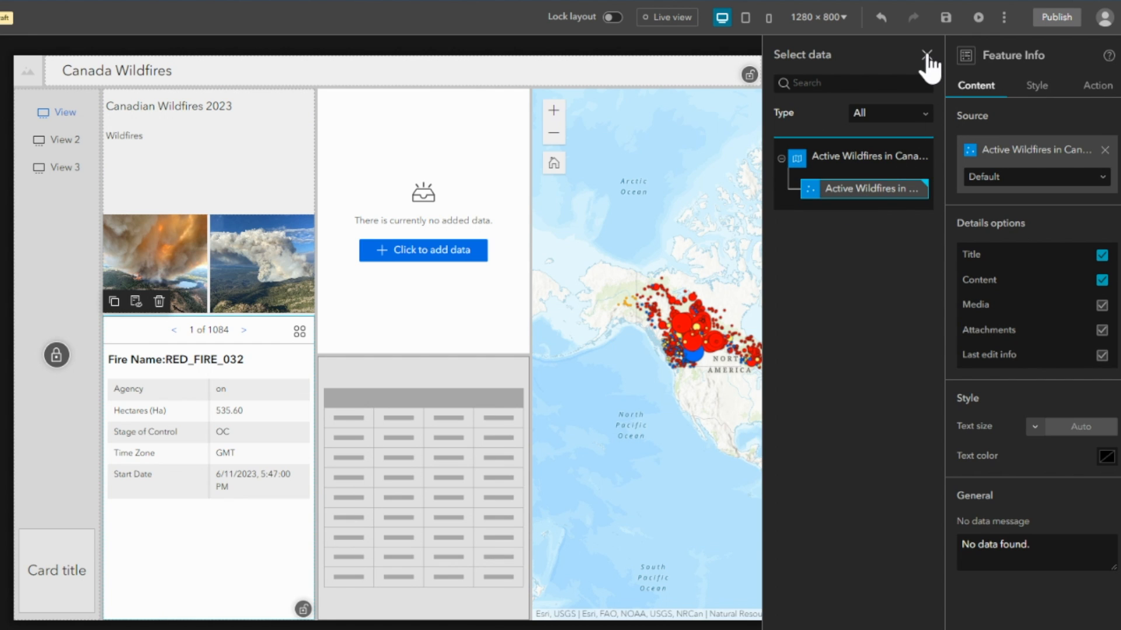
click(927, 56)
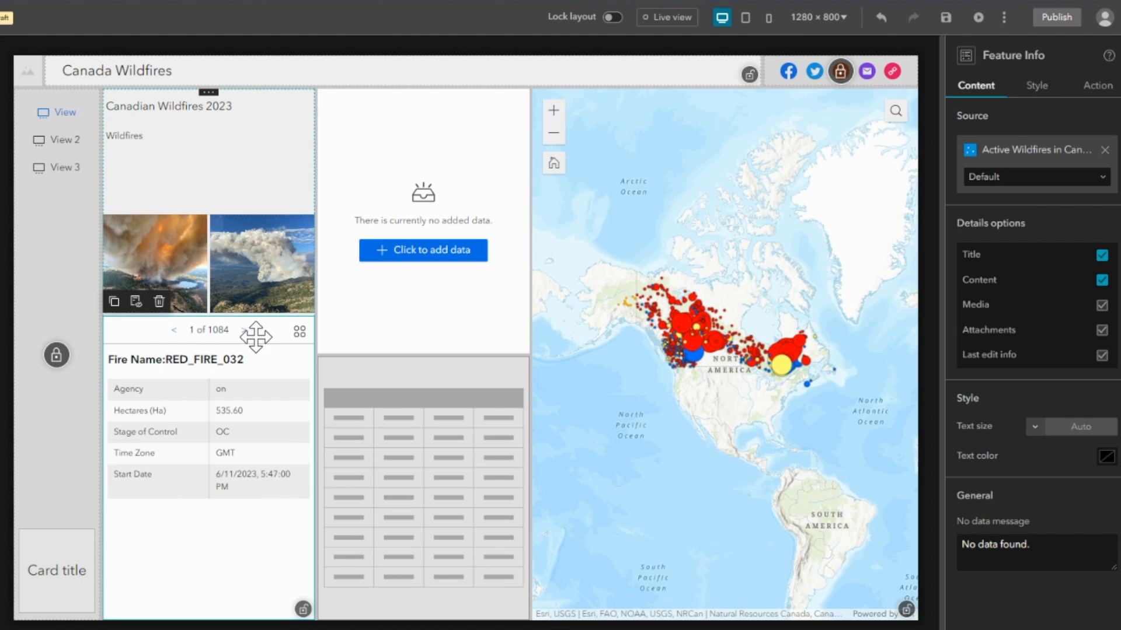
Turn on live view and browse the ArcGIS Online and Living Atlas content offered by the Add Data widget.
click(666, 17)
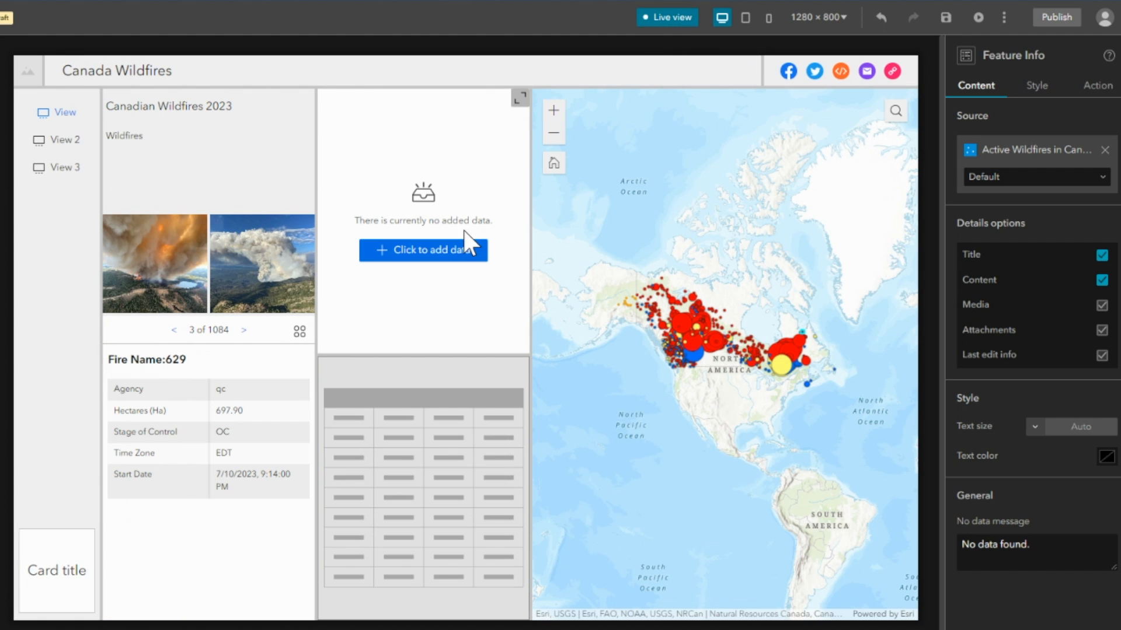
click(401, 257)
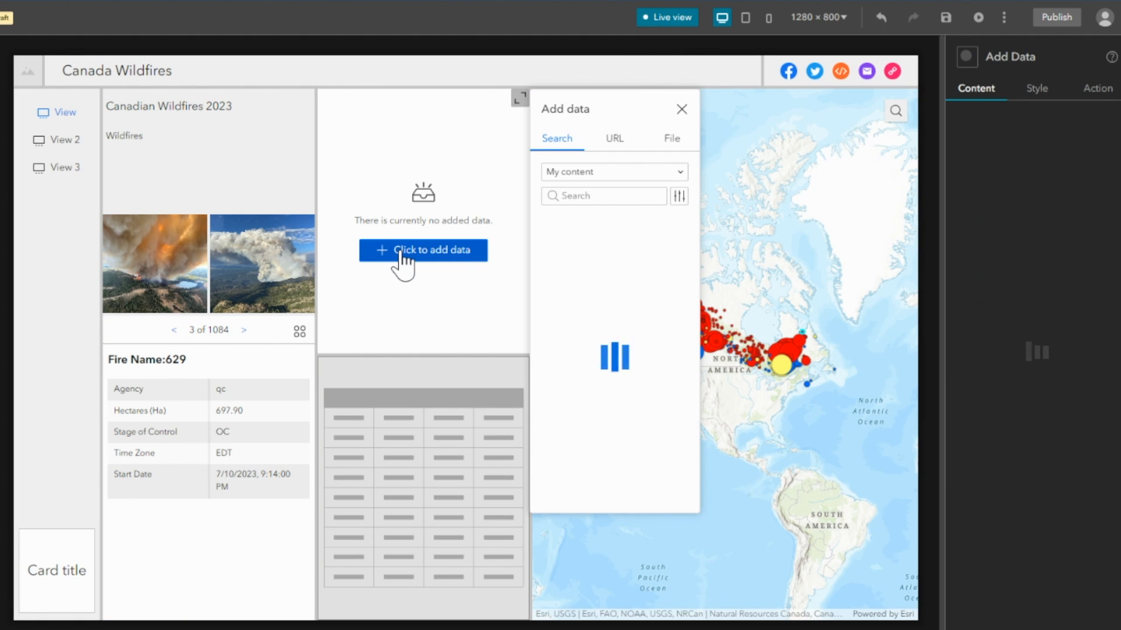
click(656, 175)
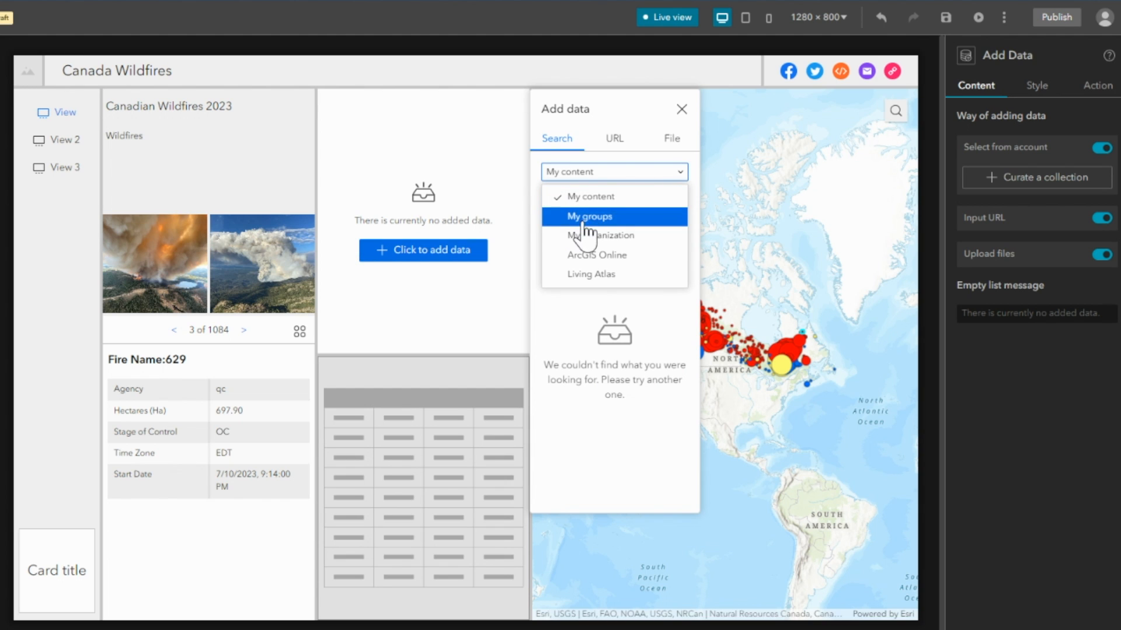
click(600, 257)
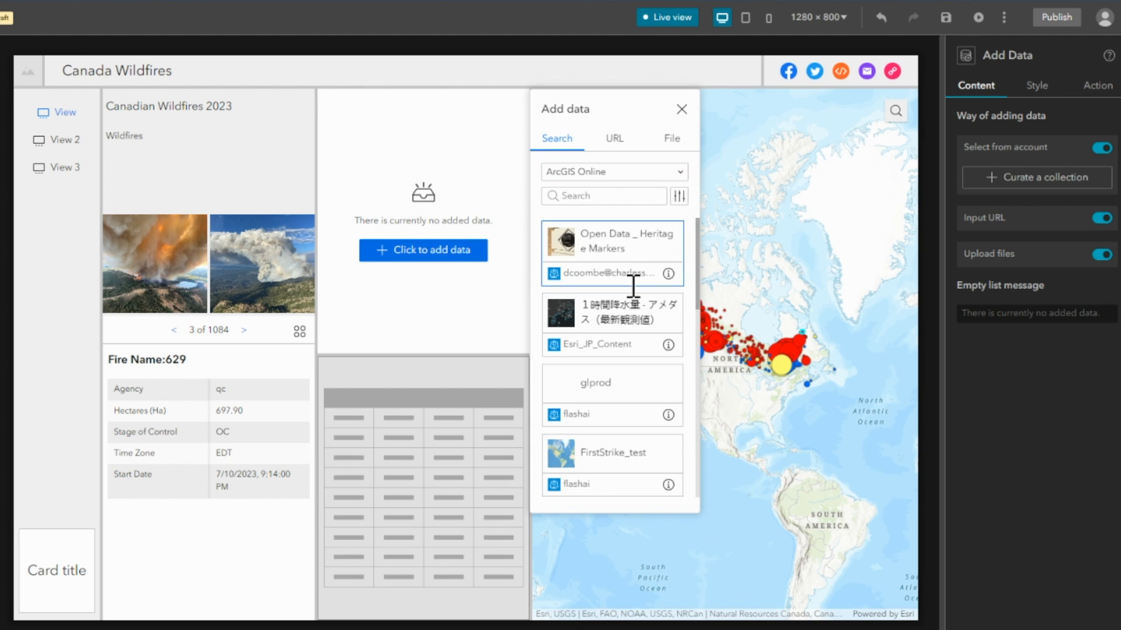
scroll(617, 336, down, 3)
scroll(618, 338, up, 3)
click(595, 175)
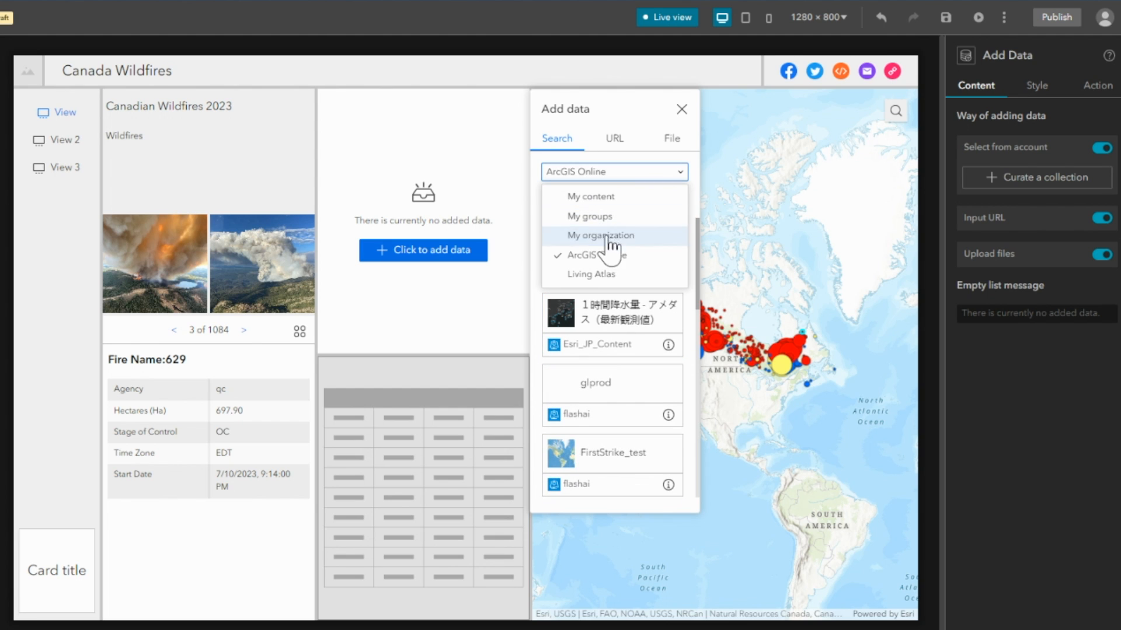
click(607, 275)
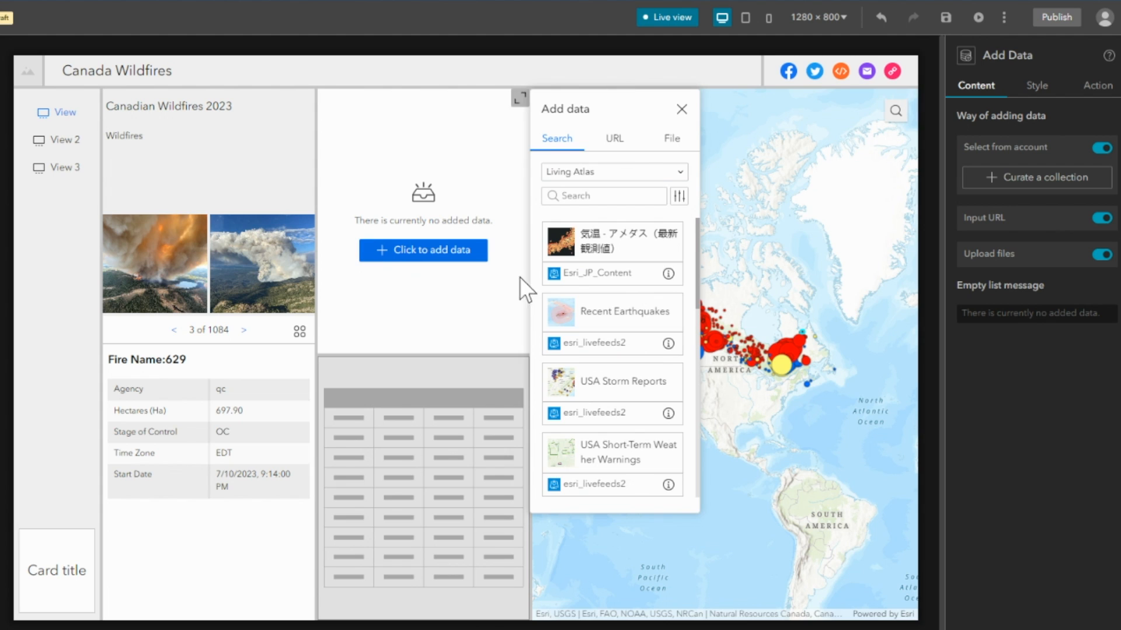
Examine the Add Data widget's URL and file upload options, and leave live view.
click(610, 152)
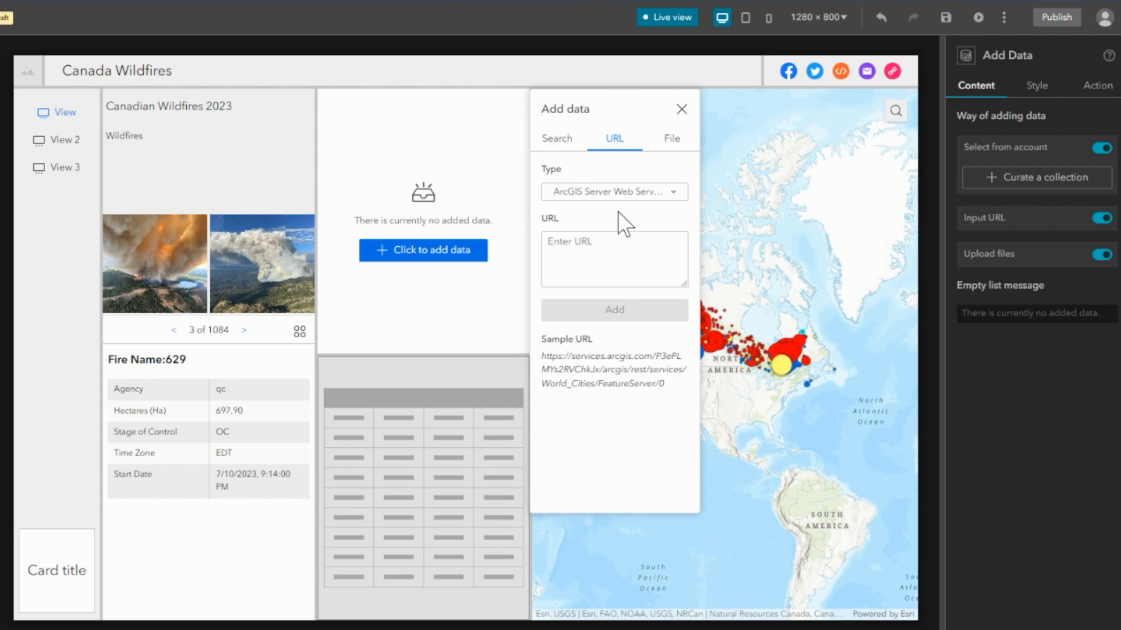
click(671, 140)
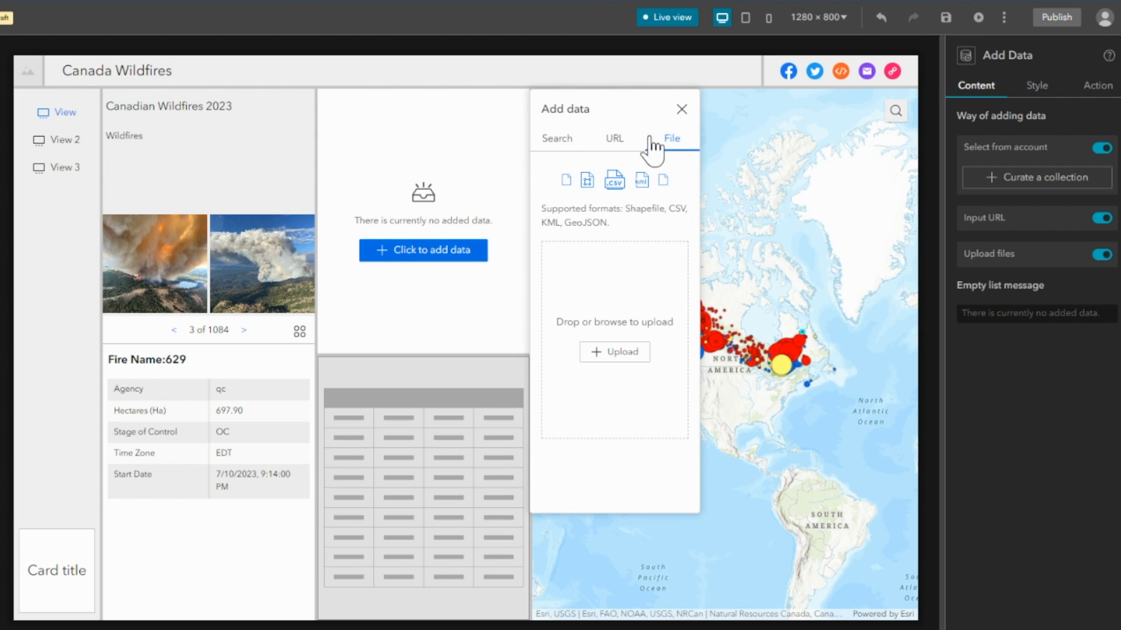
click(681, 109)
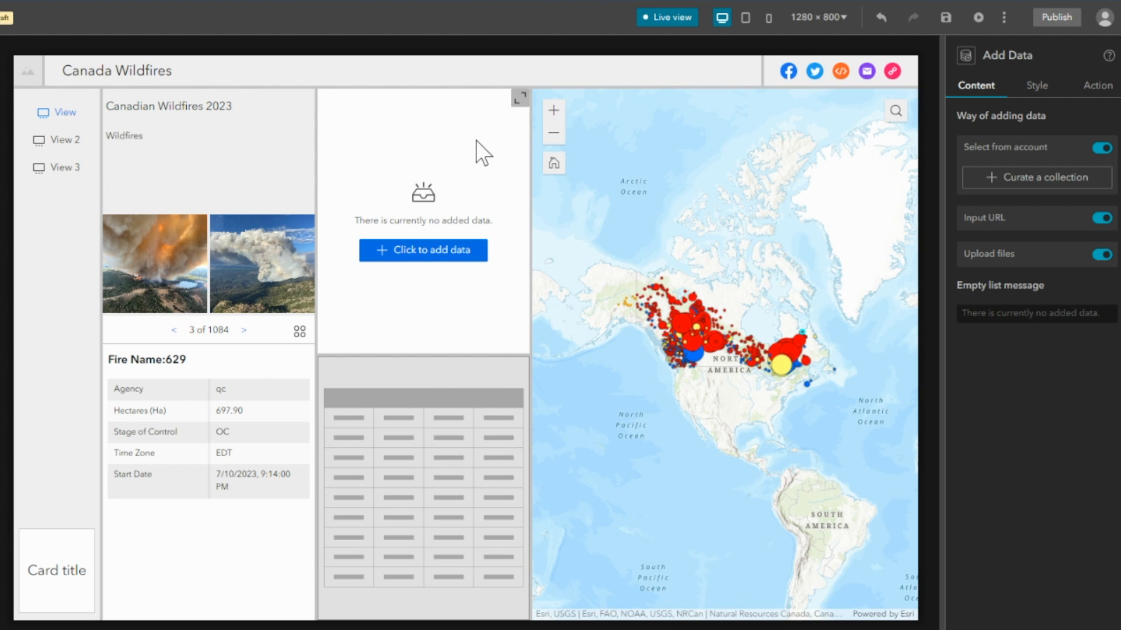
click(660, 24)
Add a new sheet to the Table widget using the Active Wildfires in Canada layer as its data.
click(407, 416)
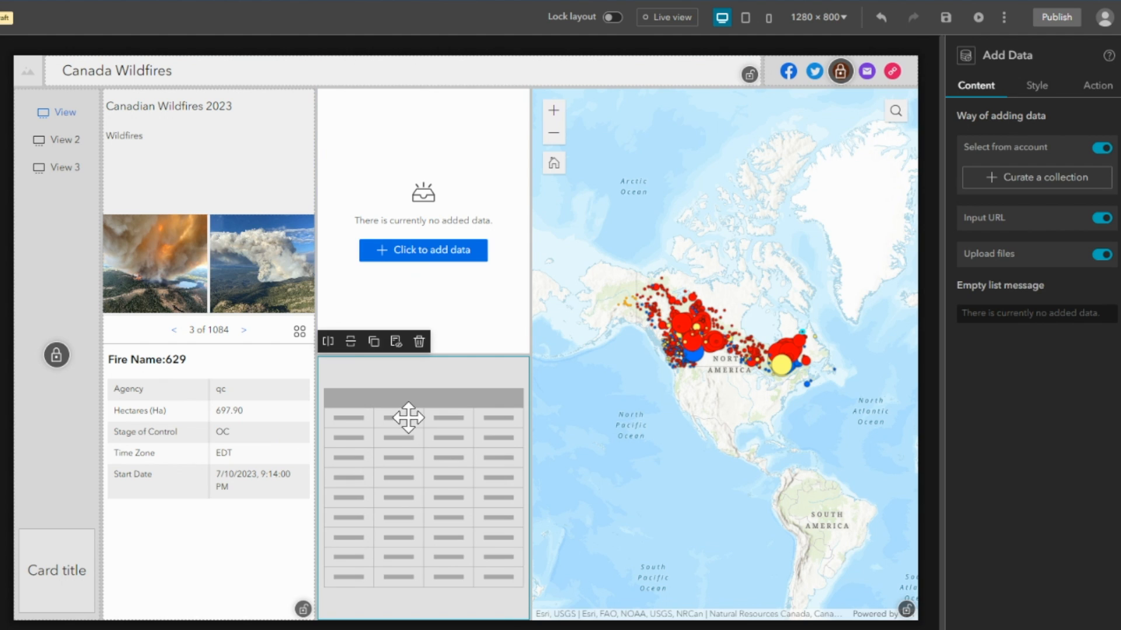
click(1038, 120)
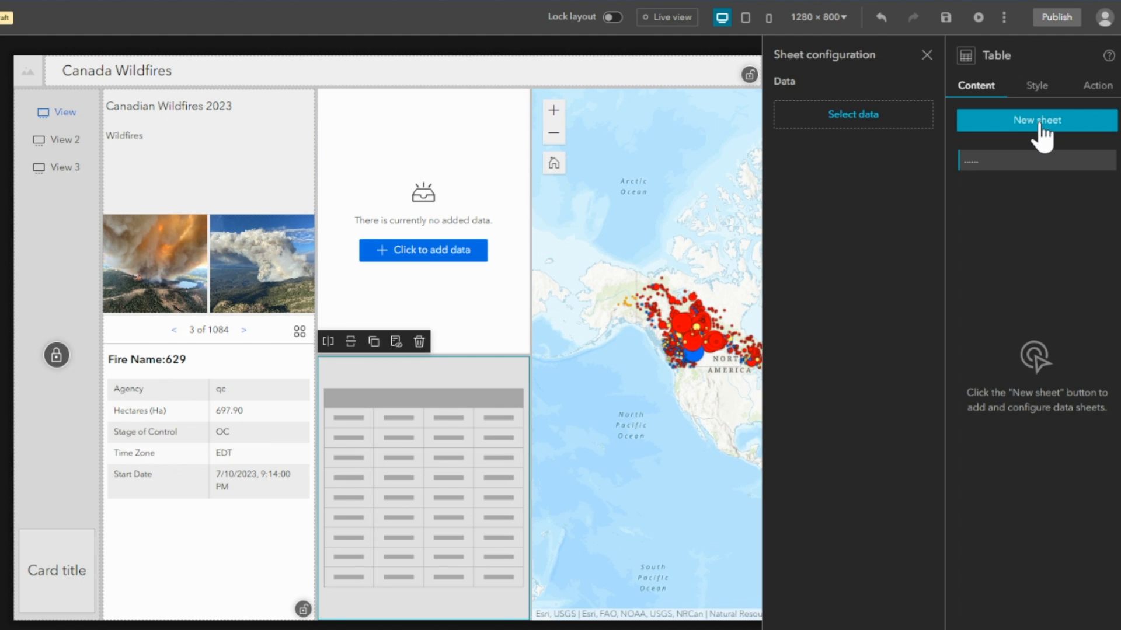
click(808, 116)
click(794, 147)
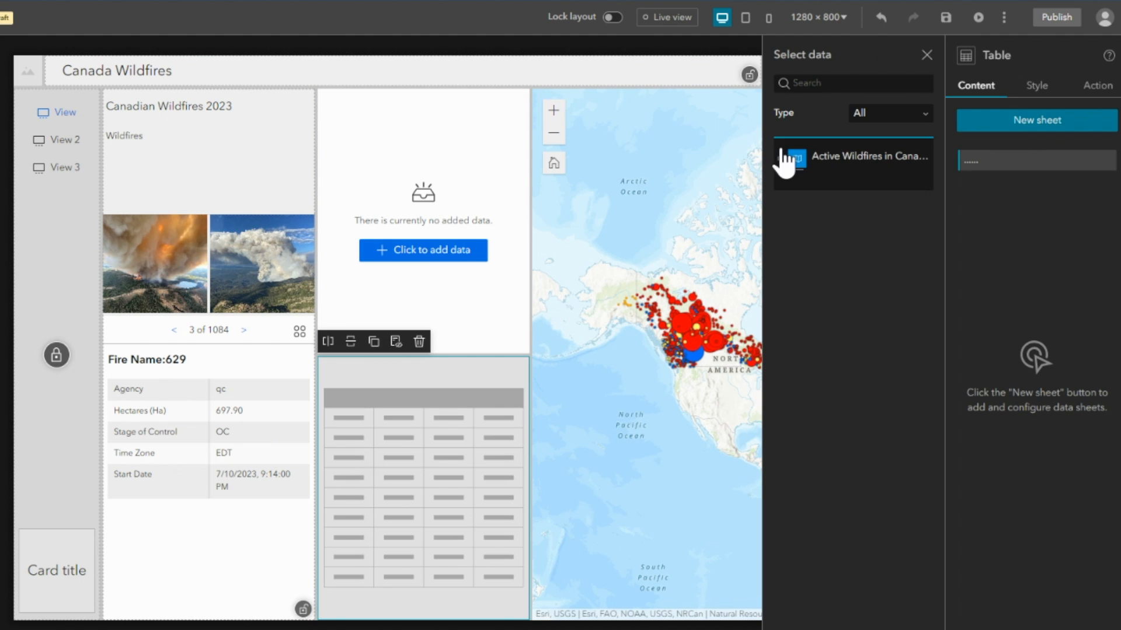
click(849, 190)
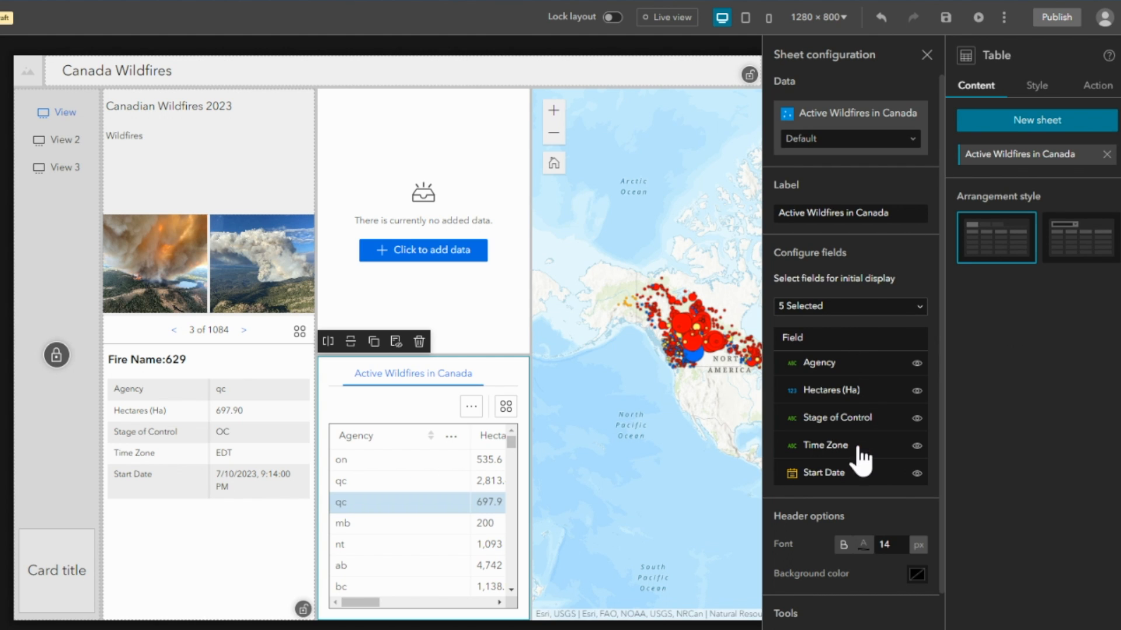
Limit the table sheet's displayed fields to Hectares (Ha), Stage of Control and Fire Name, and close the sheet configuration.
click(850, 308)
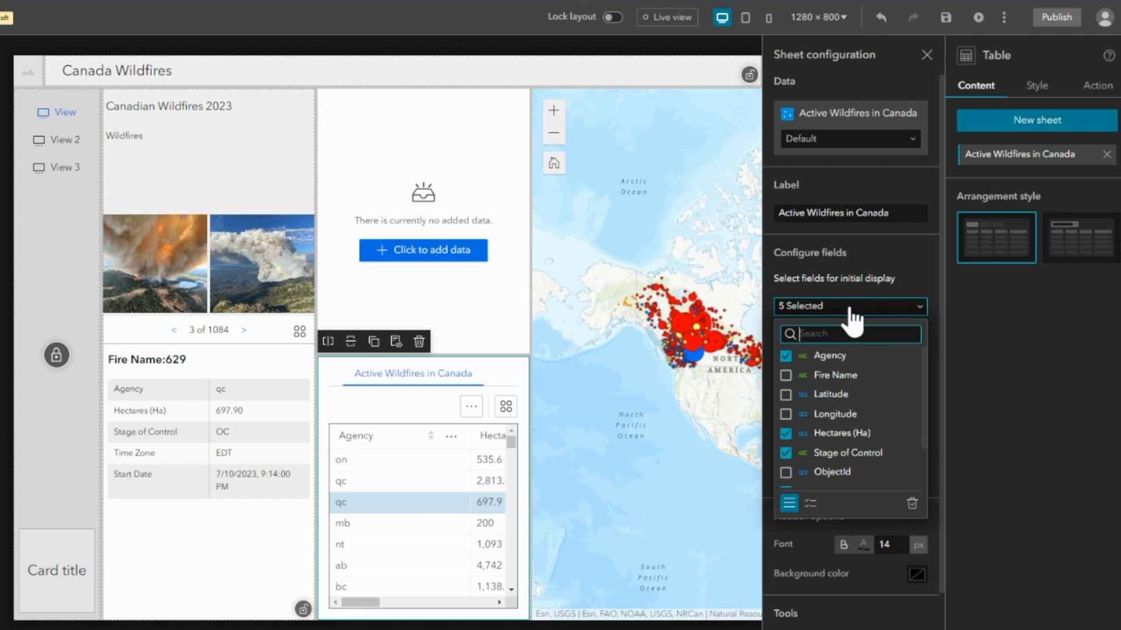
click(786, 358)
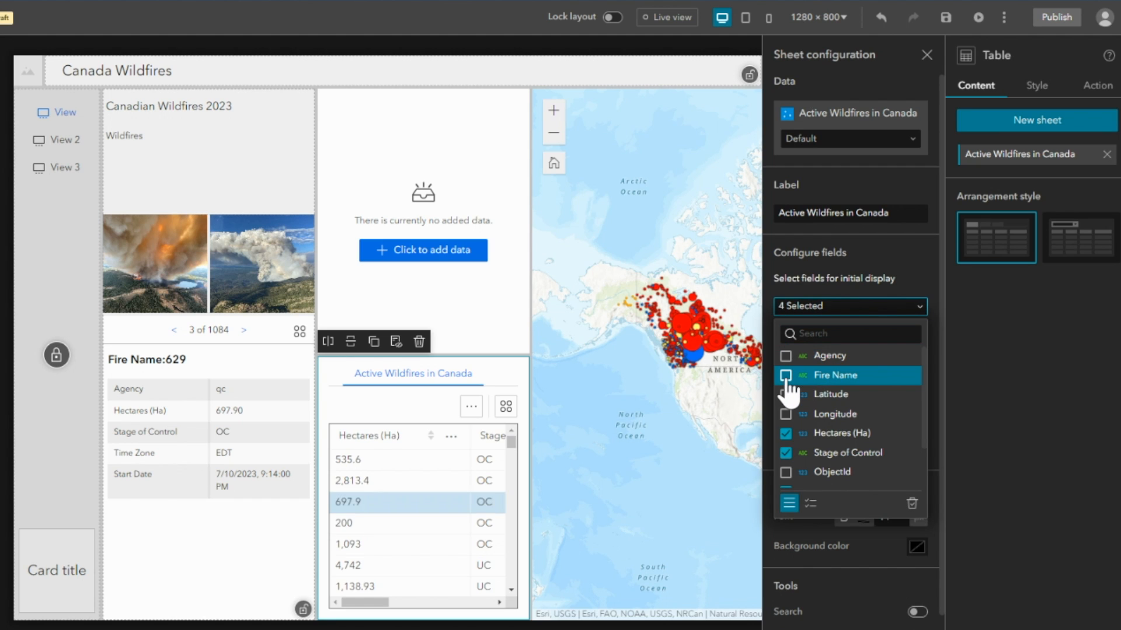
click(786, 378)
scroll(817, 435, down, 1)
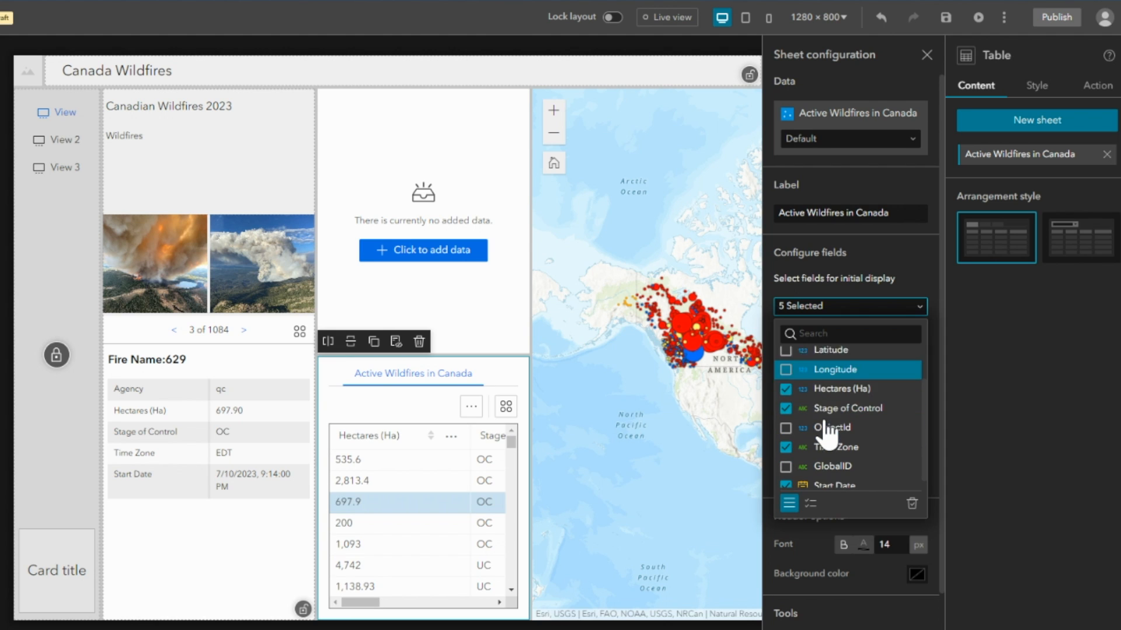
click(785, 440)
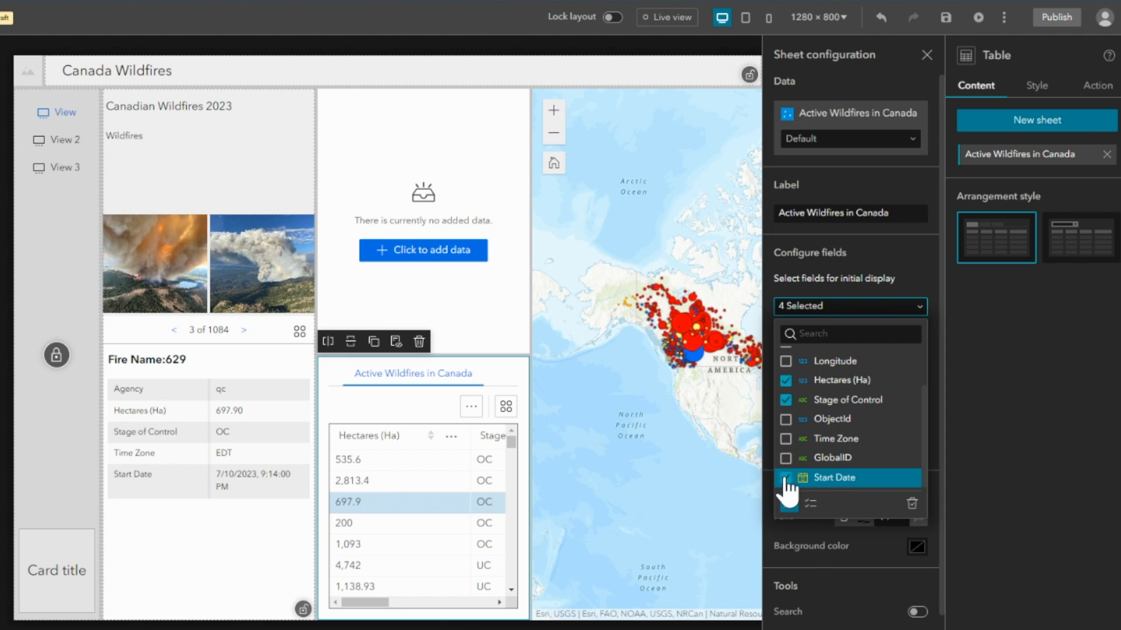
click(787, 478)
click(921, 308)
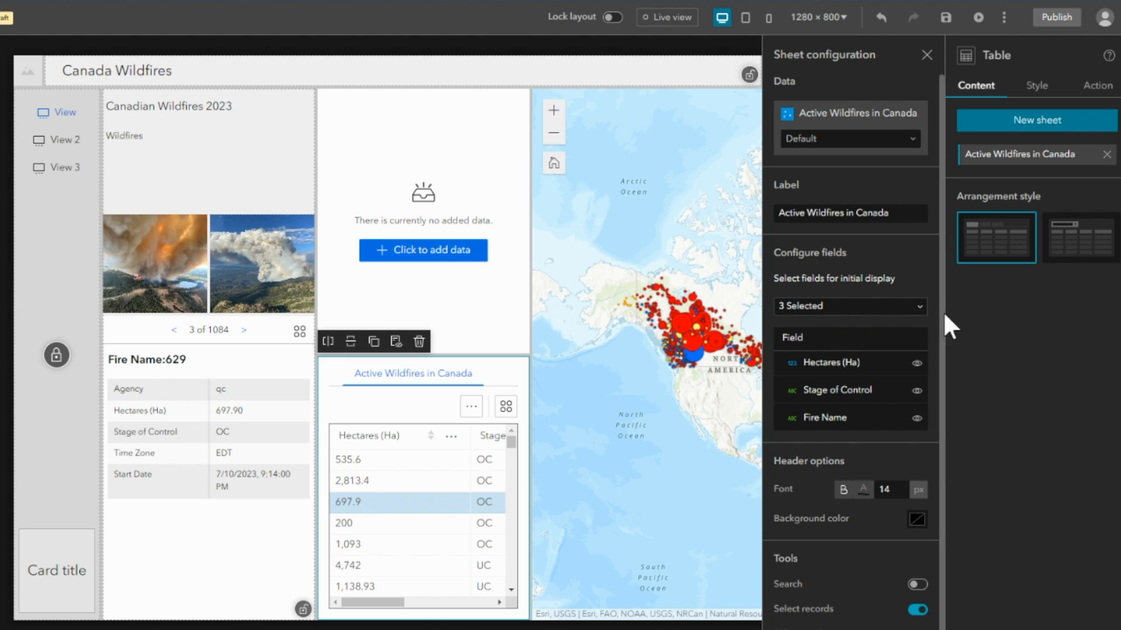
click(926, 56)
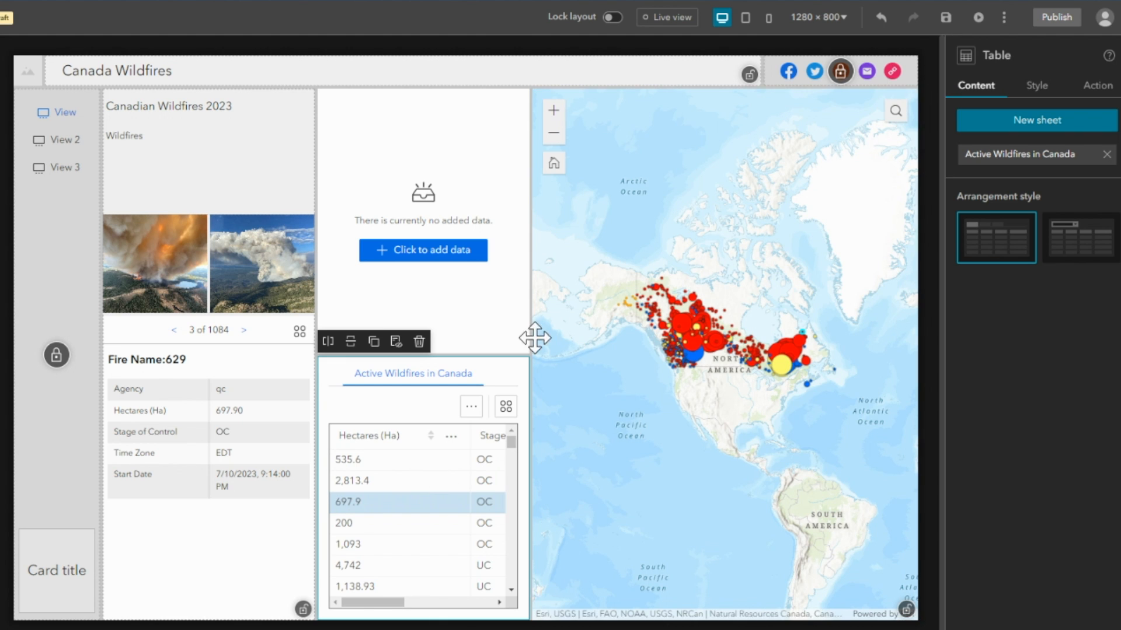
Switch the section to View 2 in live view and return to editing mode.
click(661, 20)
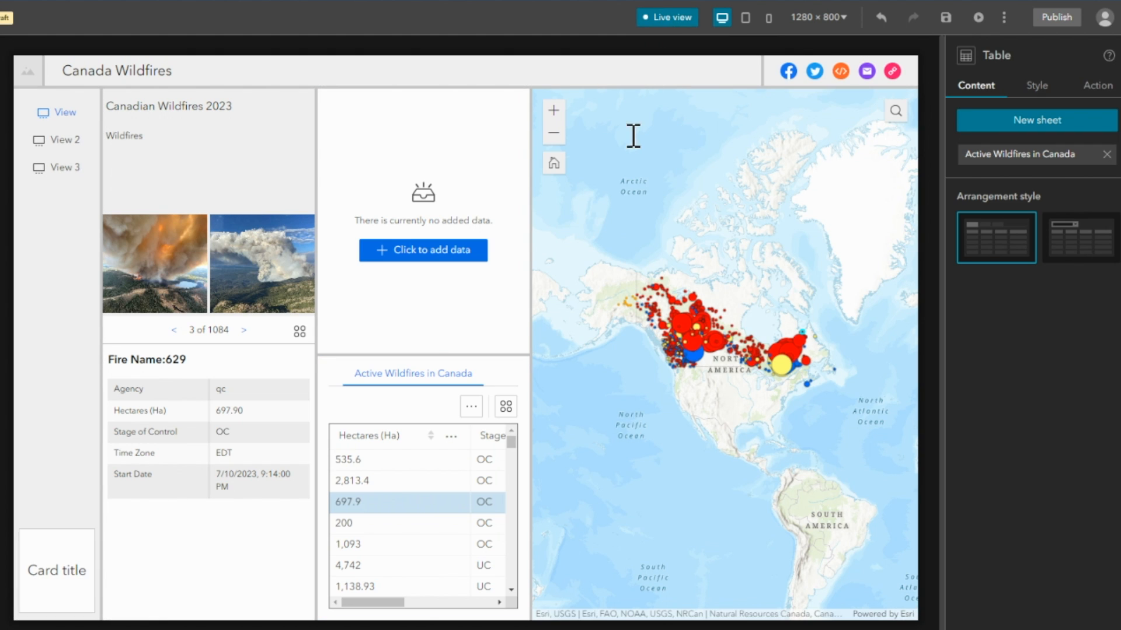
mouse_move(394, 605)
mouse_down()
mouse_move(500, 599)
mouse_move(376, 607)
mouse_up()
click(53, 143)
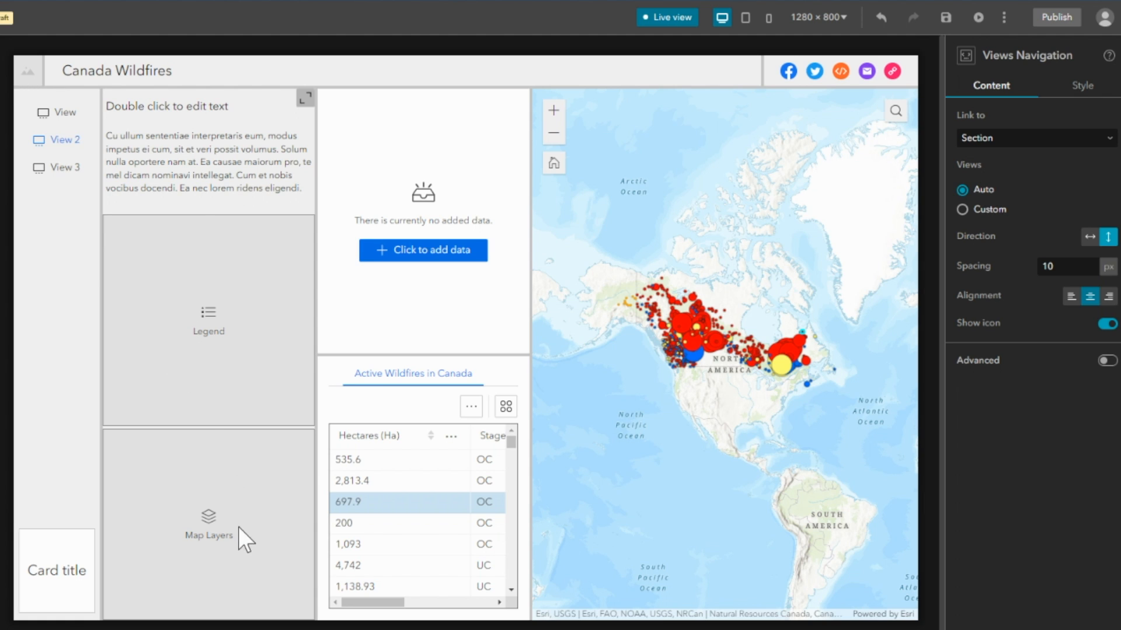
click(666, 19)
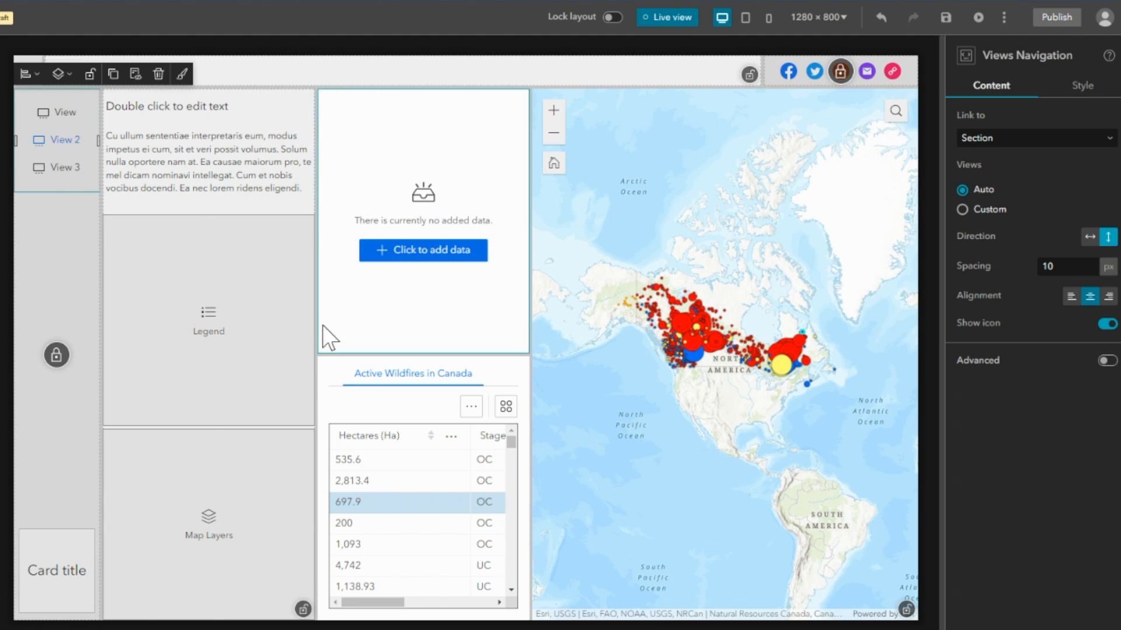
Connect the Legend and Map Layers widgets in View 2 to the Map 2 widget.
click(195, 352)
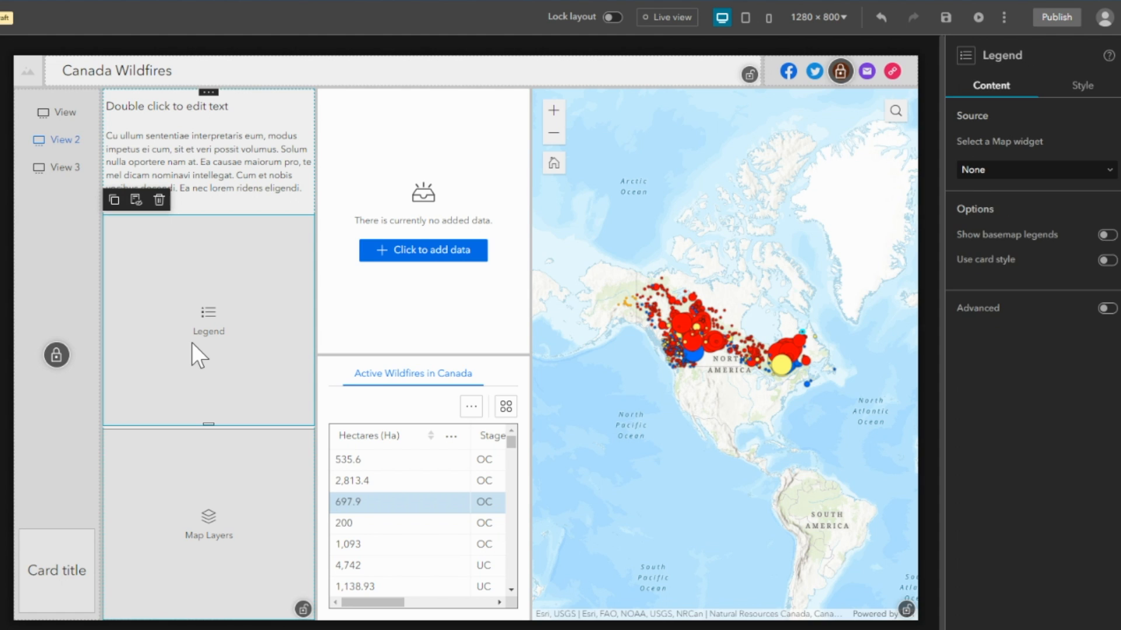
click(1054, 171)
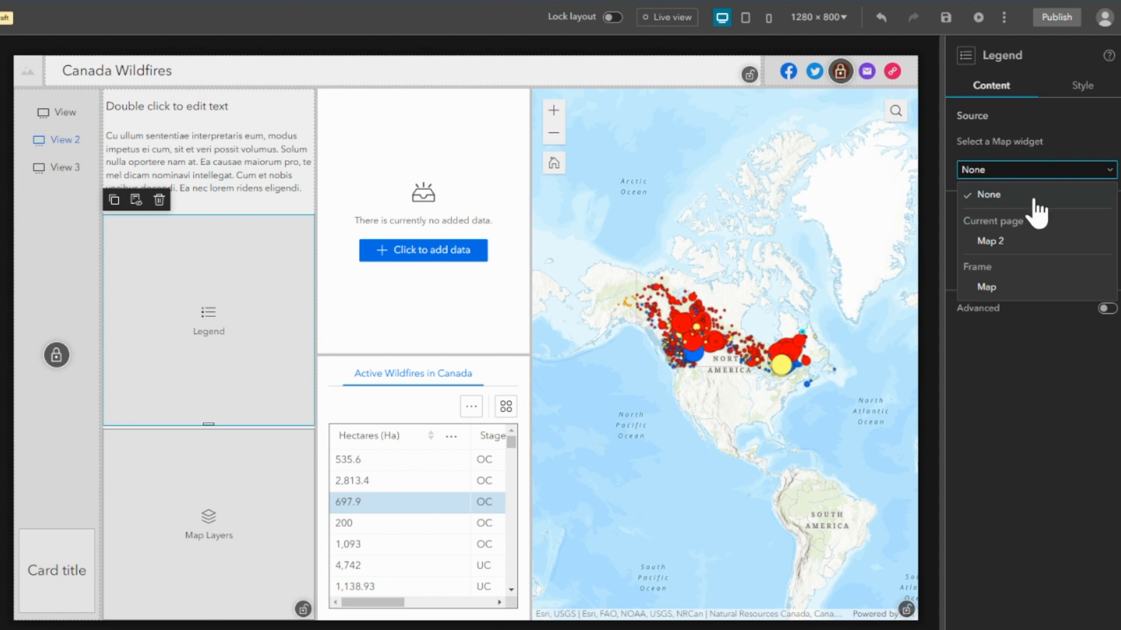
click(994, 243)
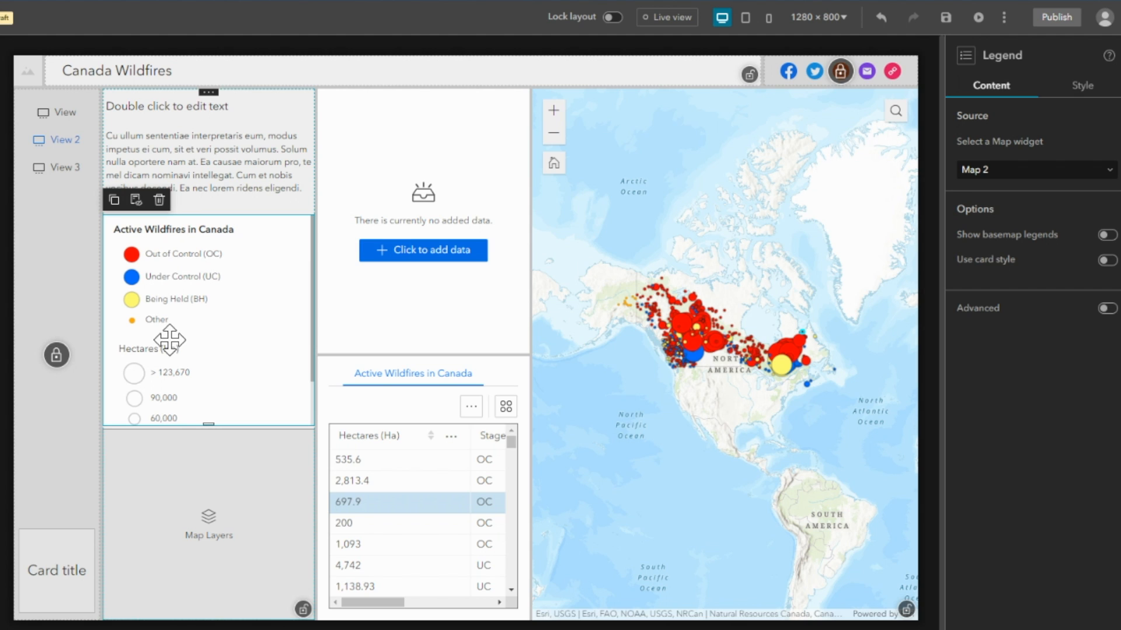
click(188, 546)
click(1015, 204)
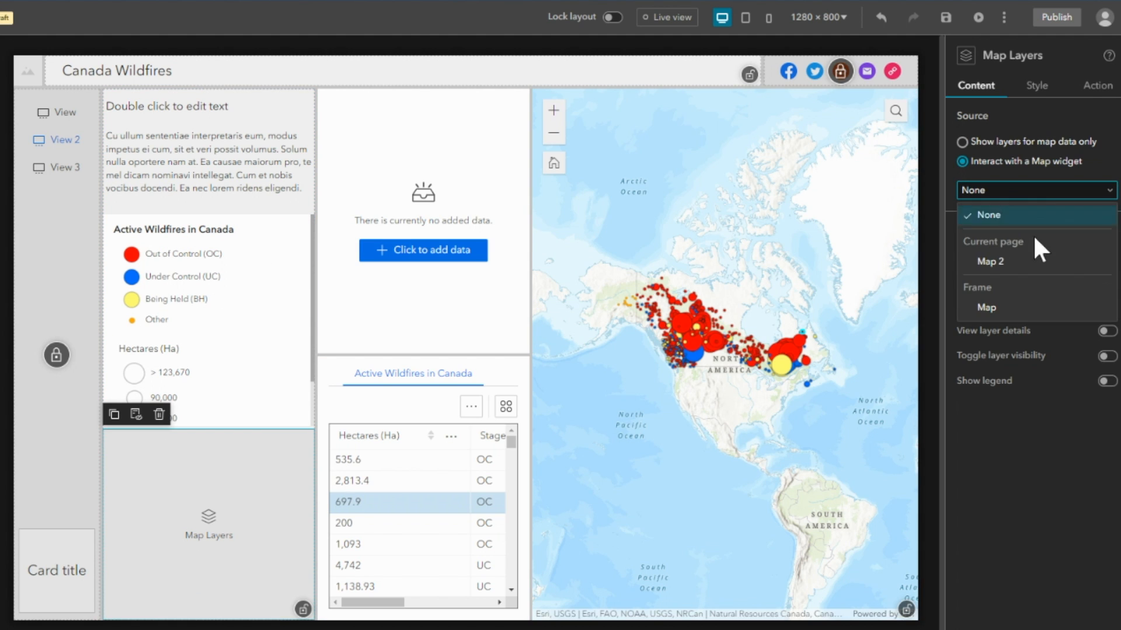
click(1009, 263)
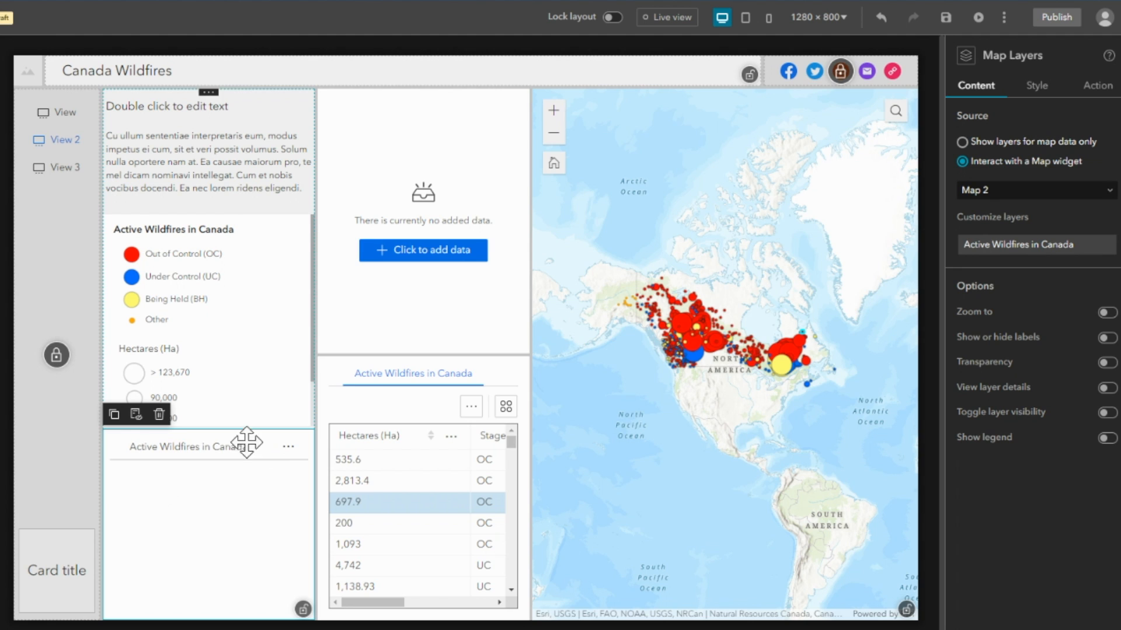
Switch the section to View 3 in live view and return to editing mode.
click(662, 17)
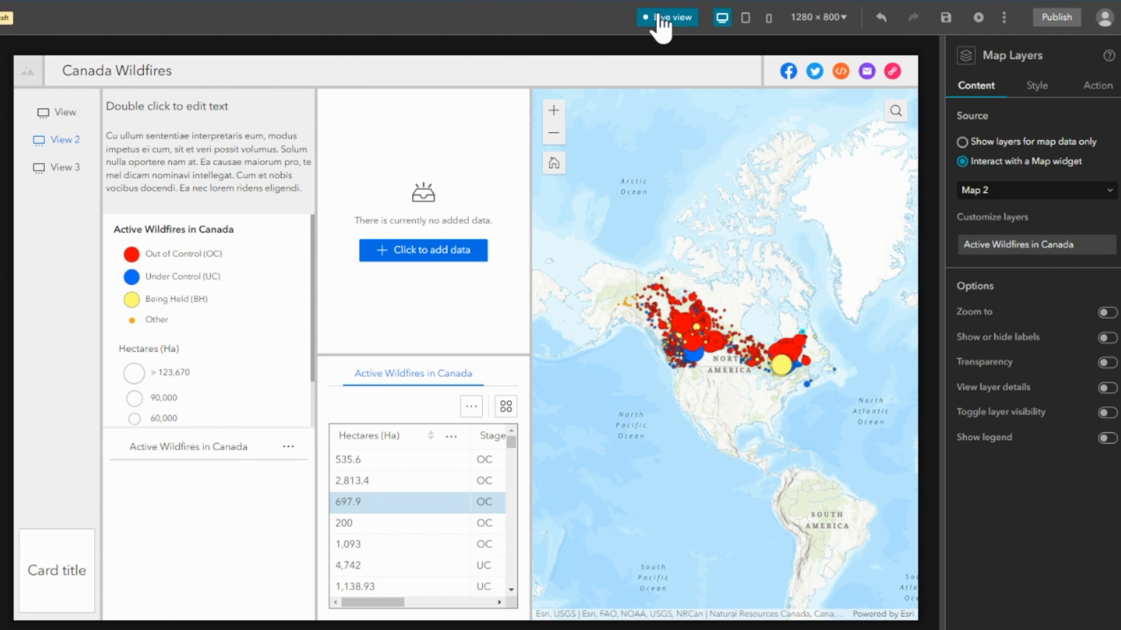
click(56, 168)
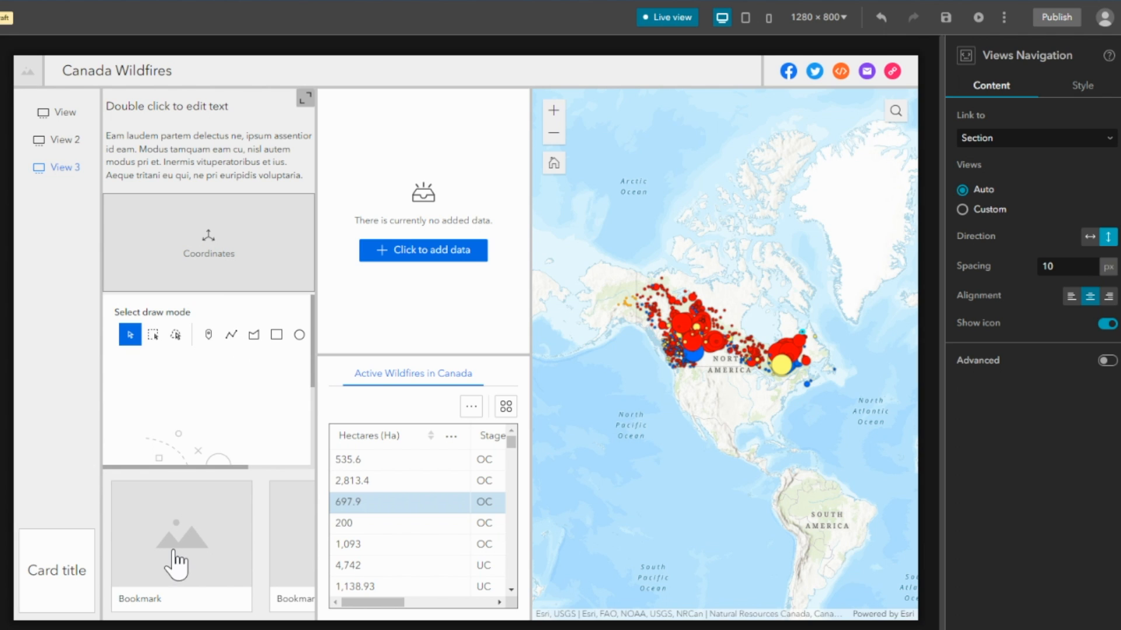
click(651, 18)
Set Map 2 as the map widget for the Coordinates and Draw widgets in View 3.
click(216, 249)
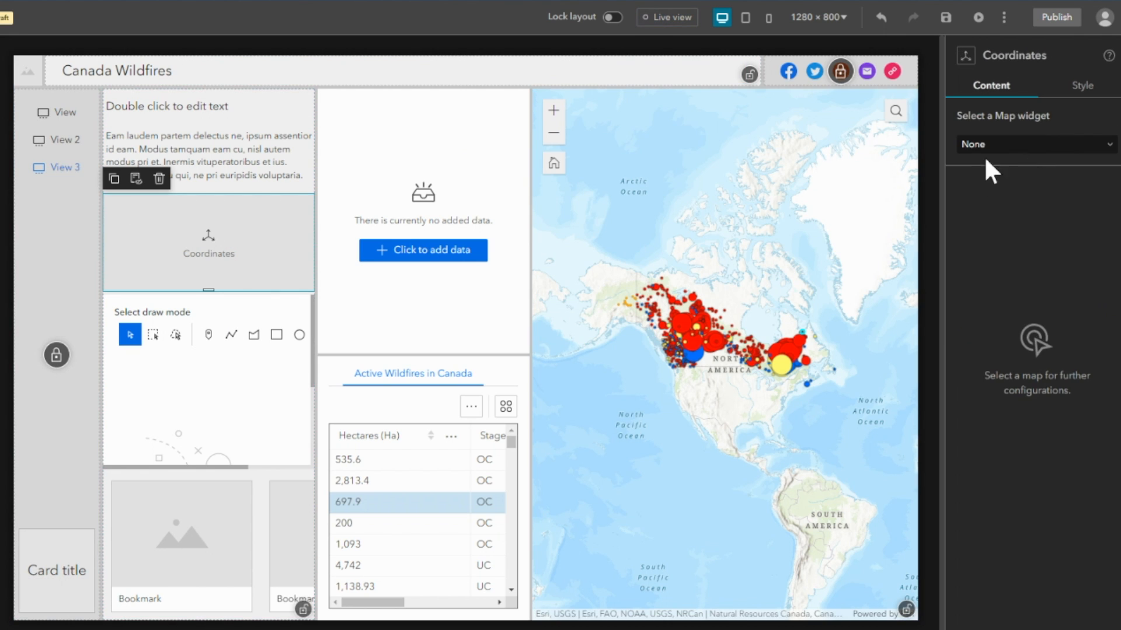
click(1041, 150)
click(1010, 216)
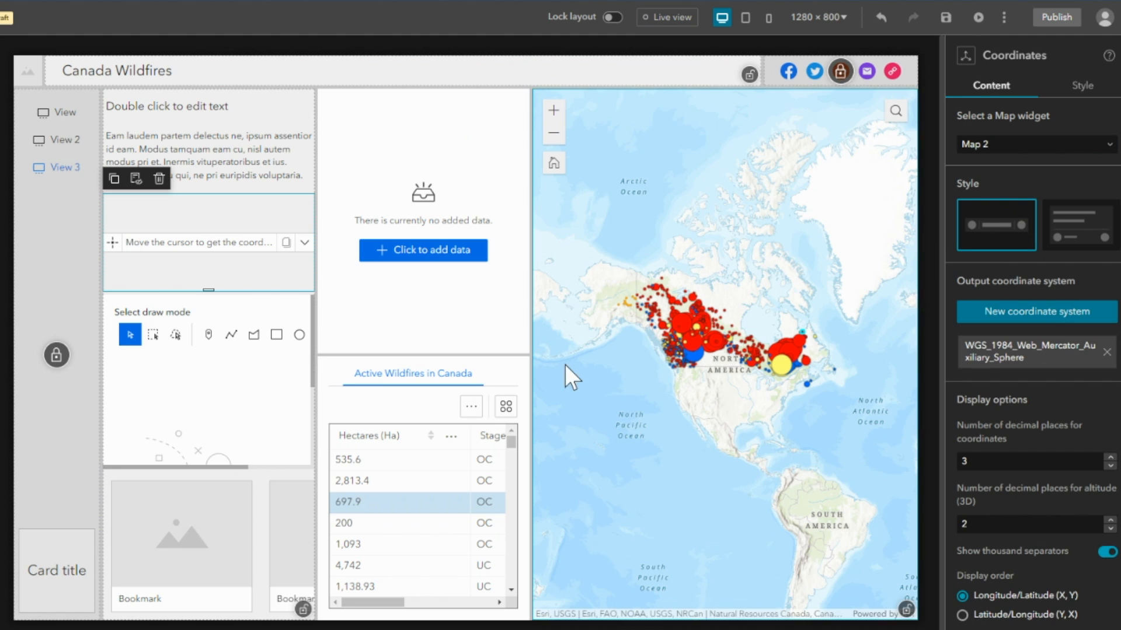
click(220, 409)
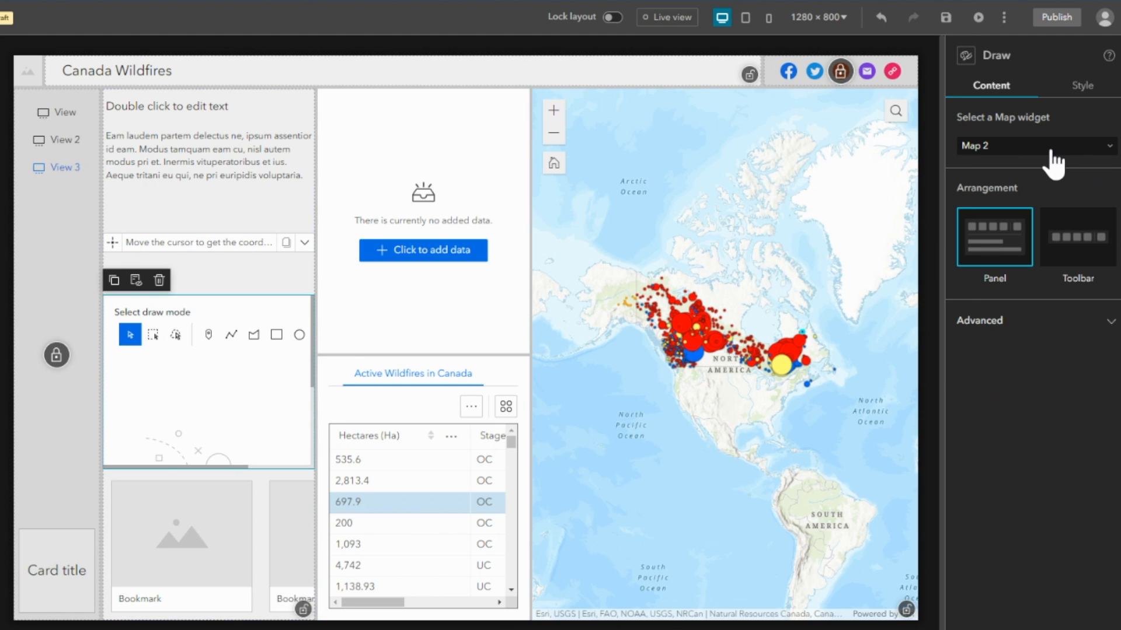
click(1045, 147)
click(993, 218)
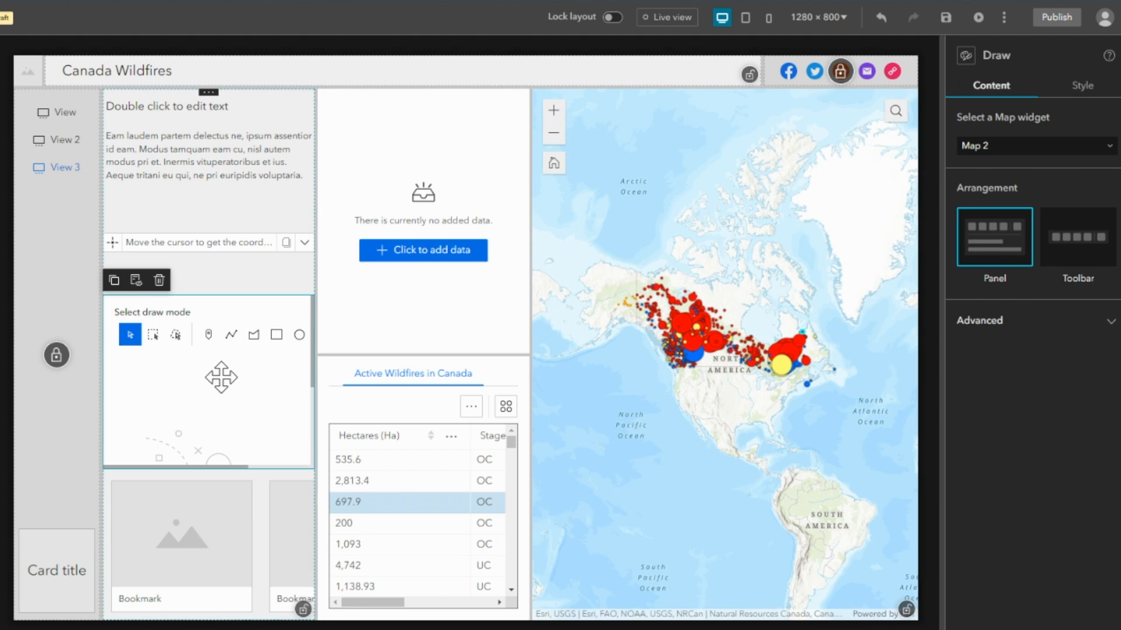
Add a bookmark to the Bookmark widget, save its view zoomed in on the western Canada wildfires, and close the bookmark view.
click(200, 571)
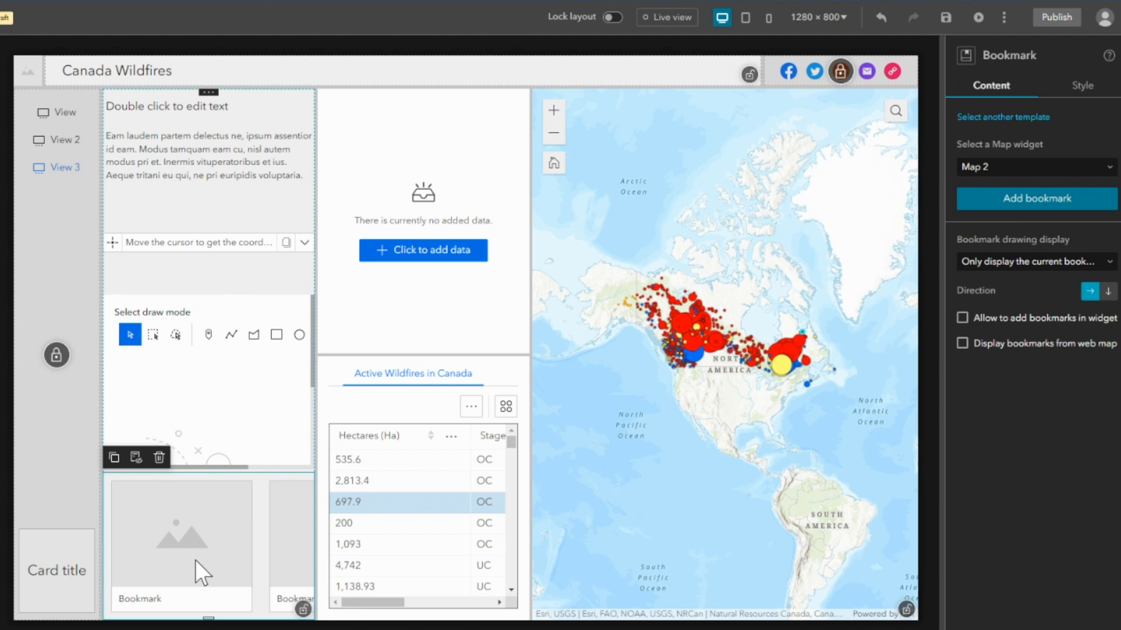
click(1039, 201)
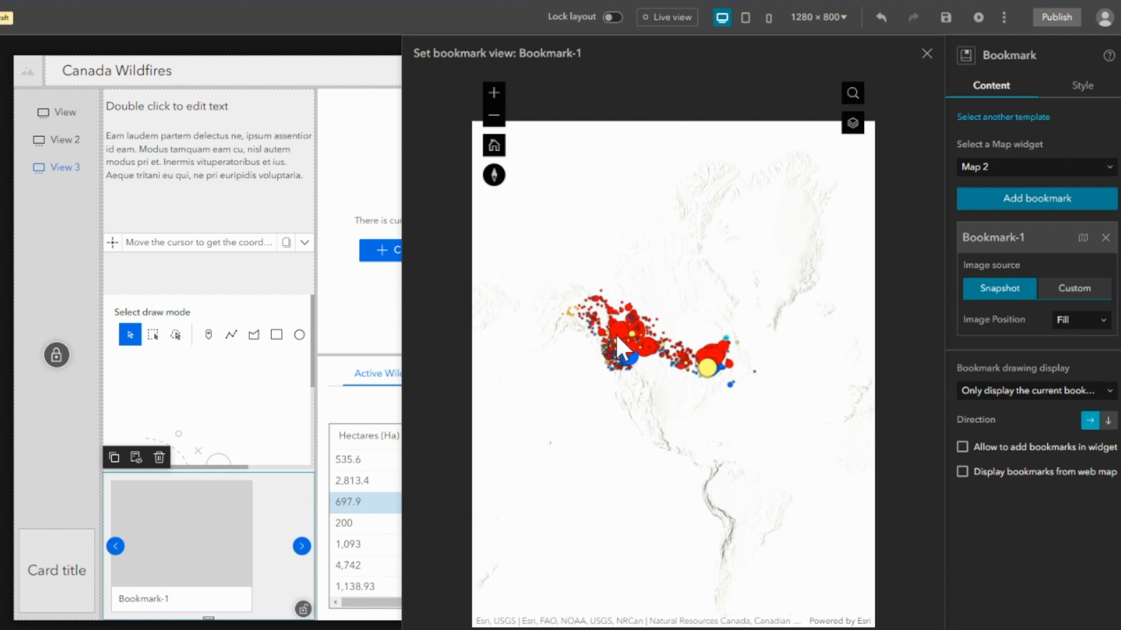
scroll(617, 344, up, 2)
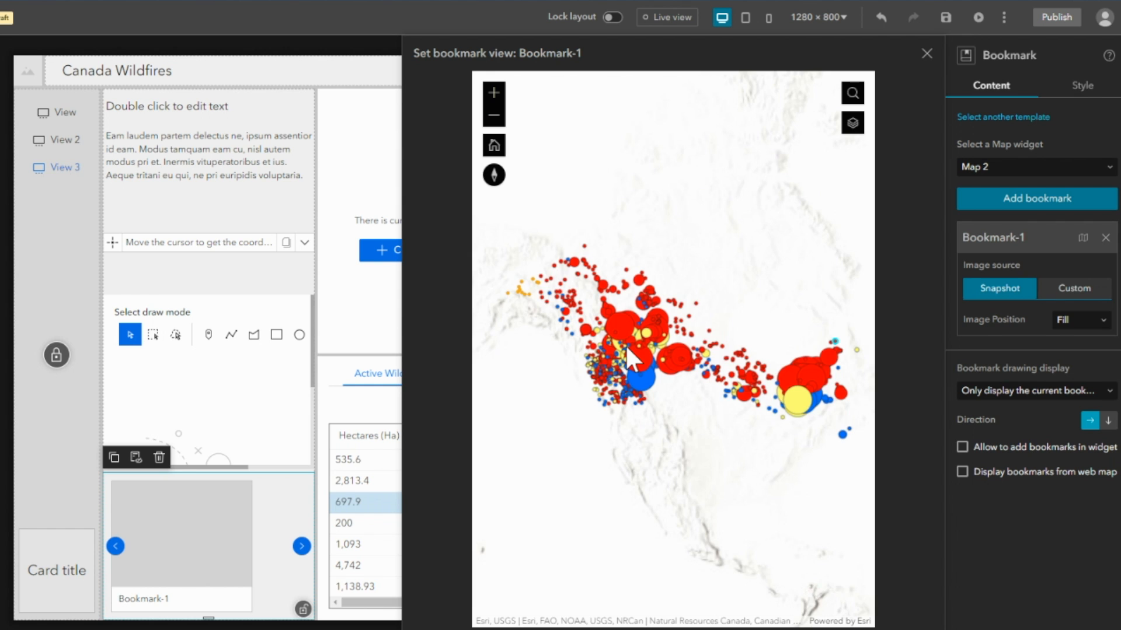
scroll(625, 345, up, 2)
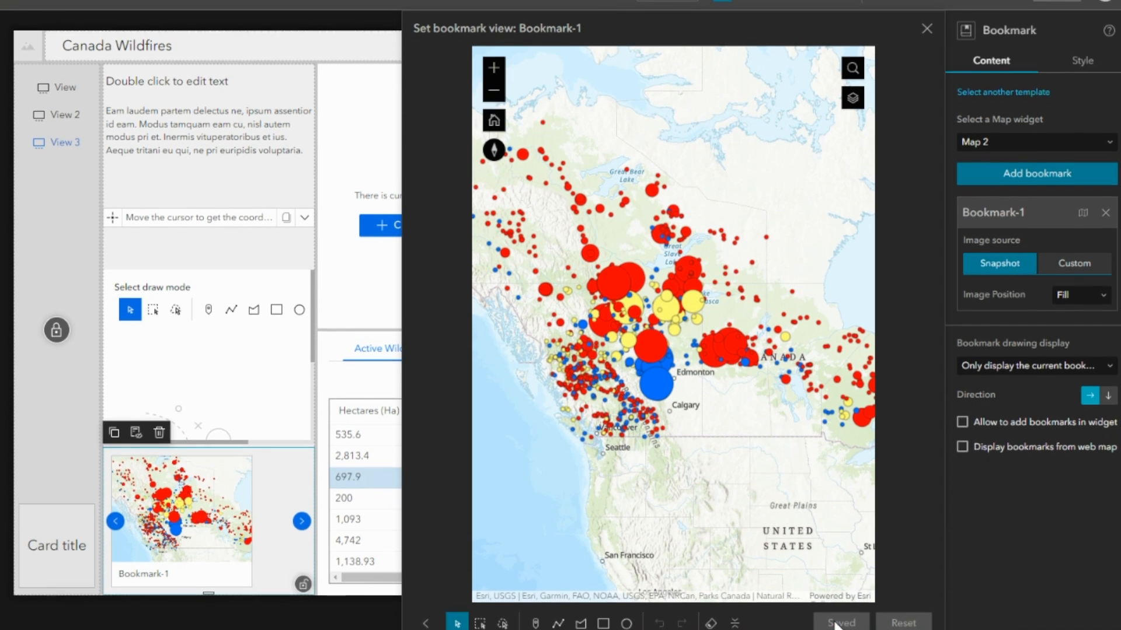
click(926, 14)
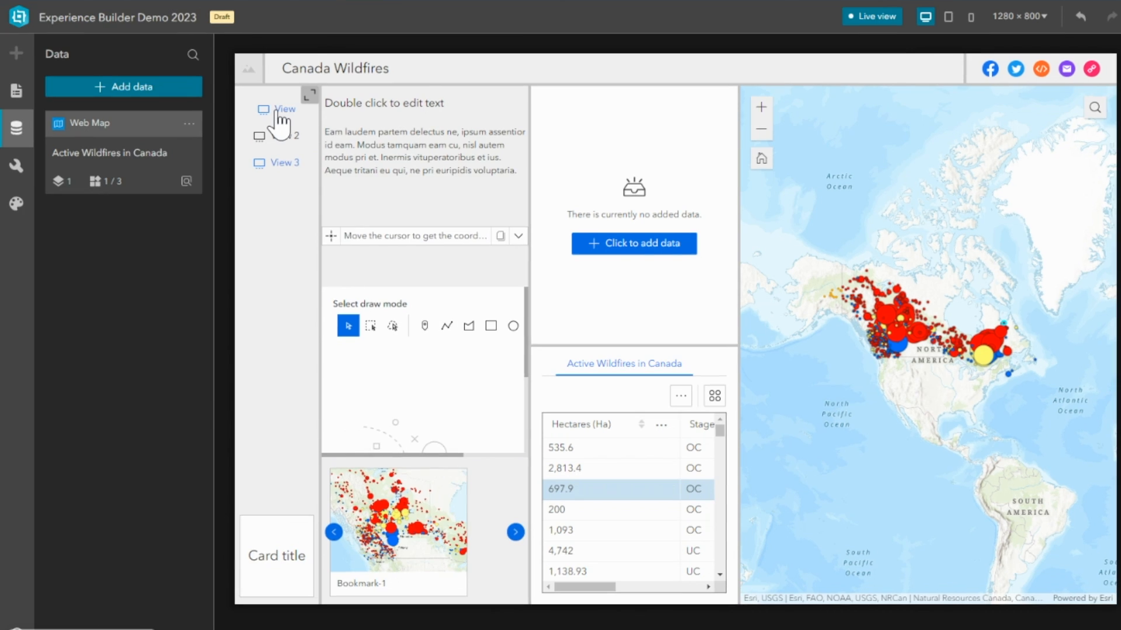
Add a new fullscreen page to the experience using the Launchpad template.
click(173, 113)
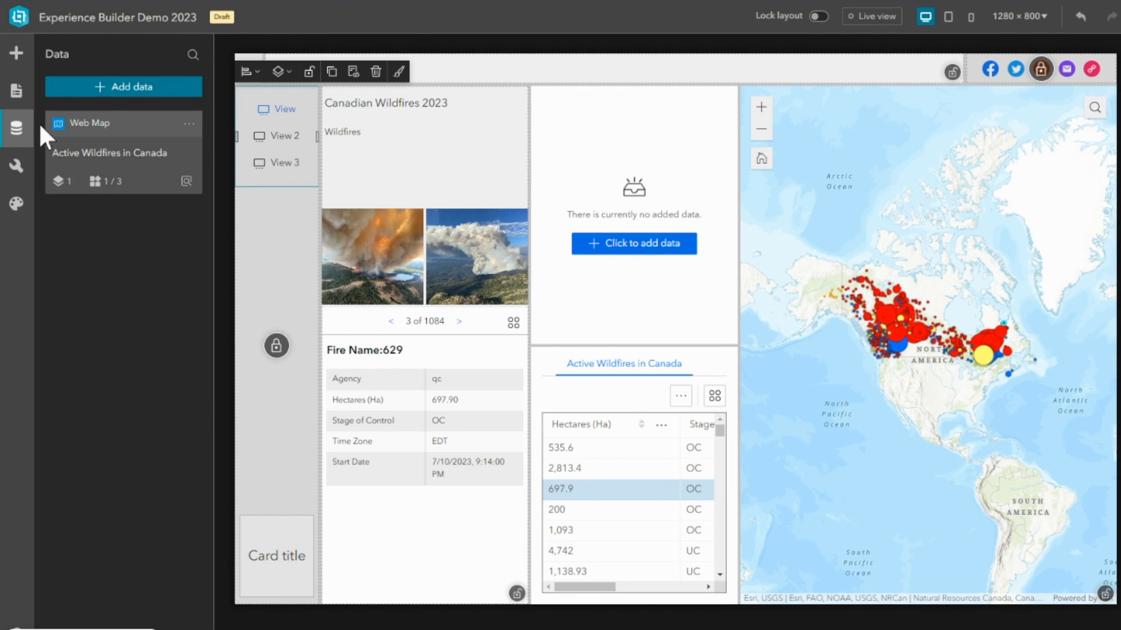
click(16, 90)
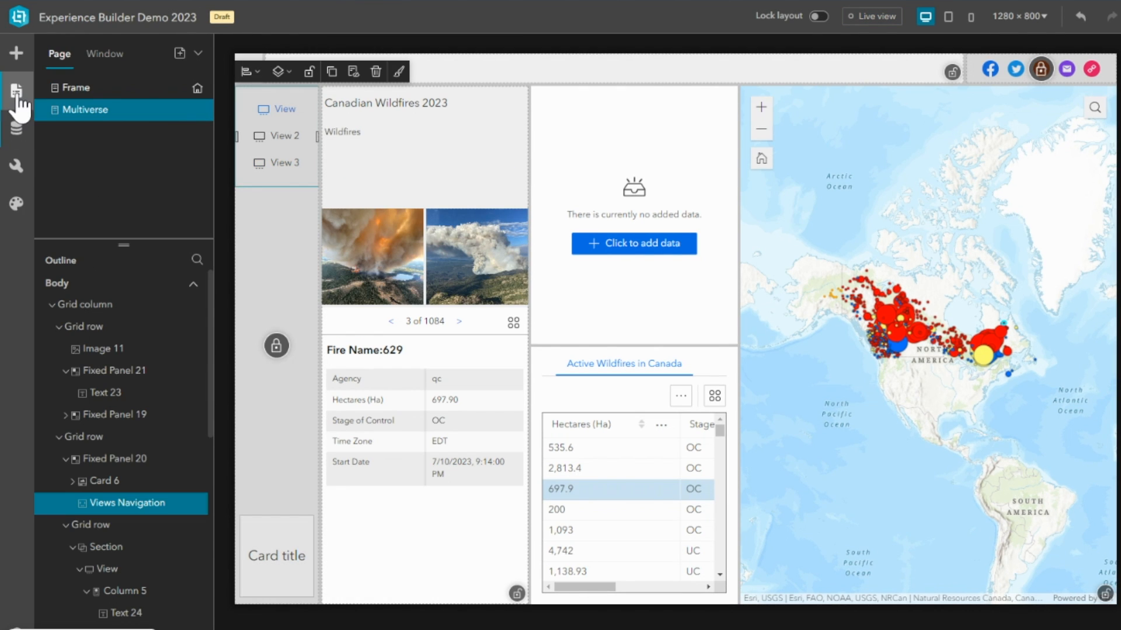
click(179, 53)
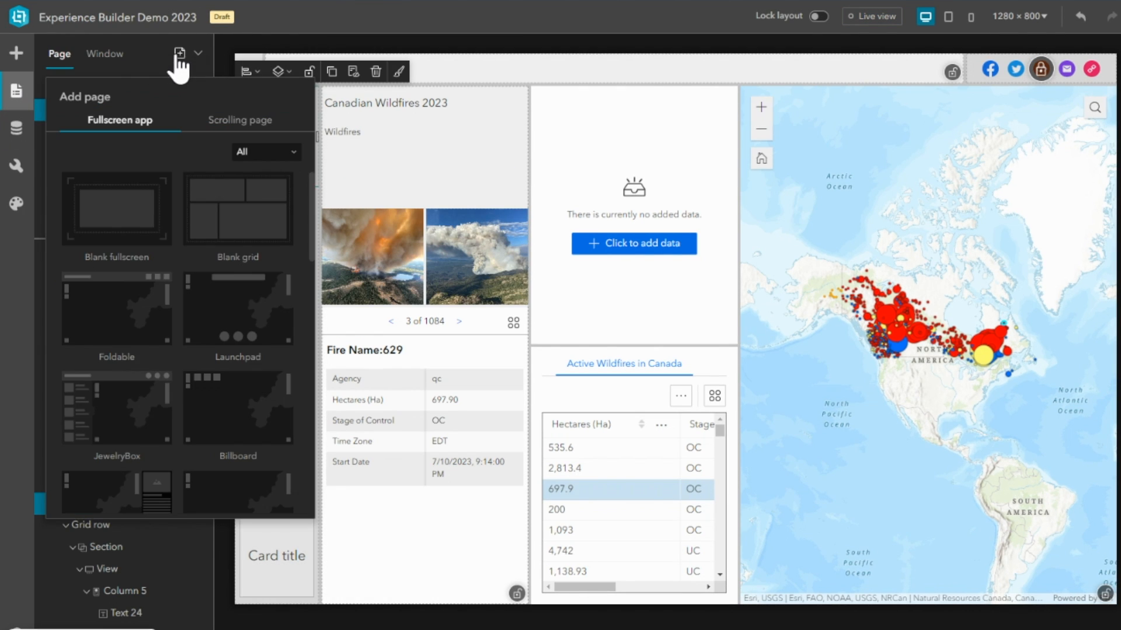
click(244, 331)
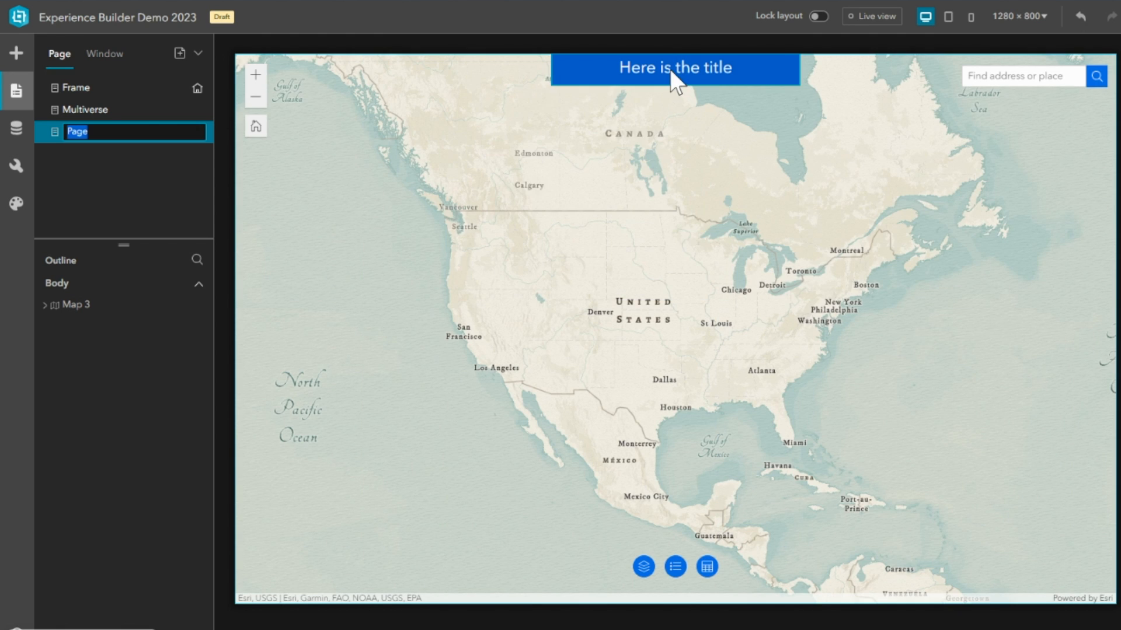
Replace the Launchpad page's placeholder title with "New Widgets".
click(670, 69)
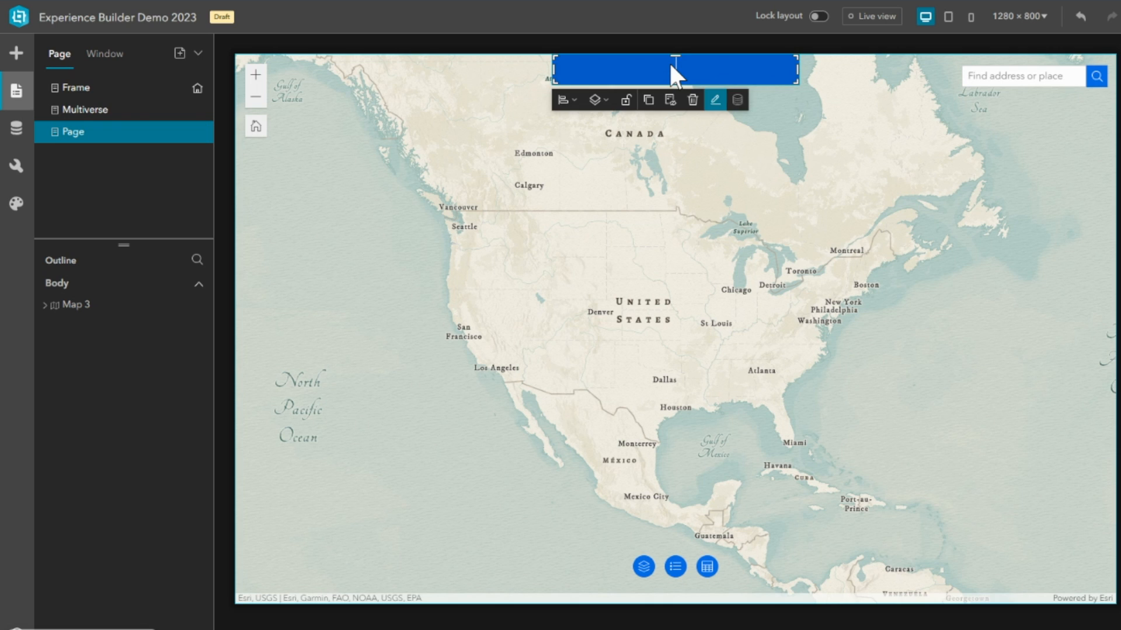
text(New Widgets)
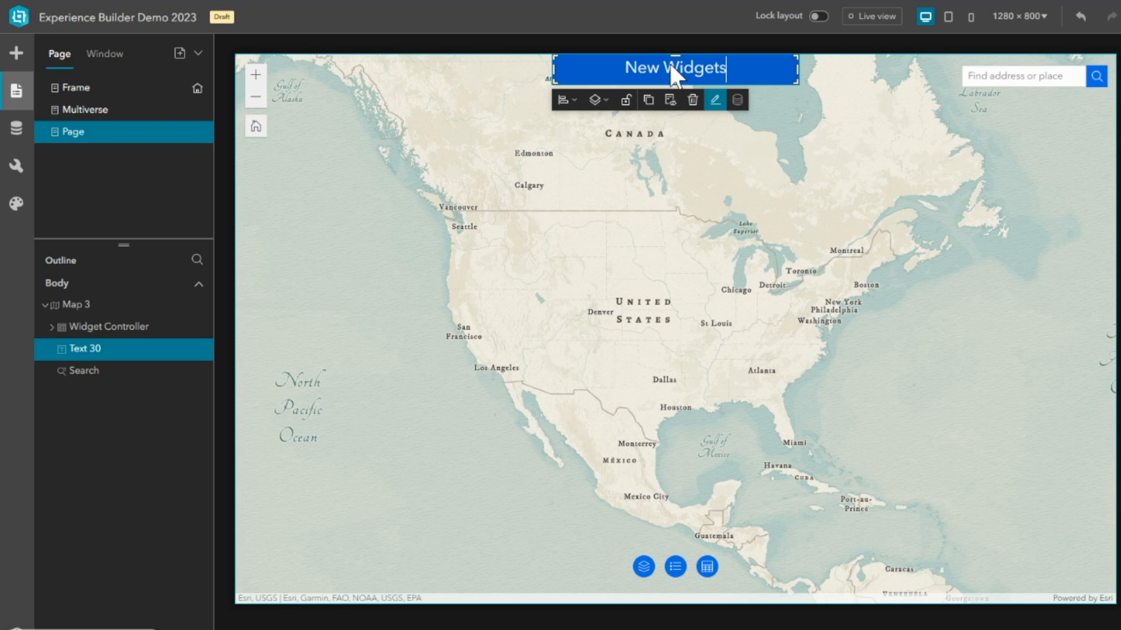
click(642, 211)
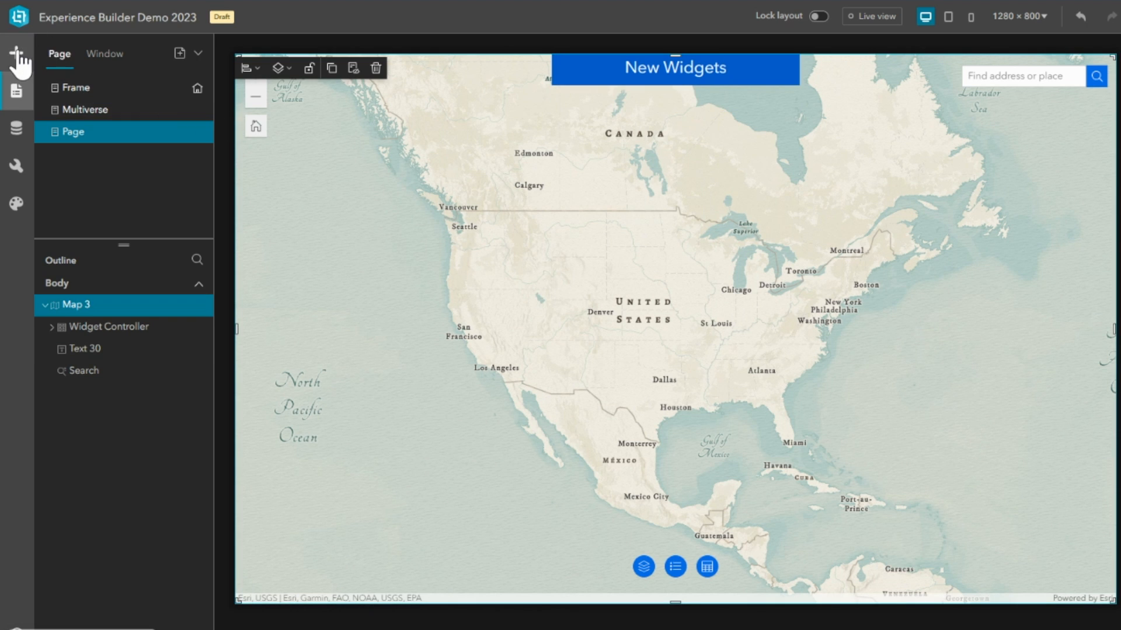
Add the Indigenous Lands of Canada web map from your own content to the experience's data.
click(16, 134)
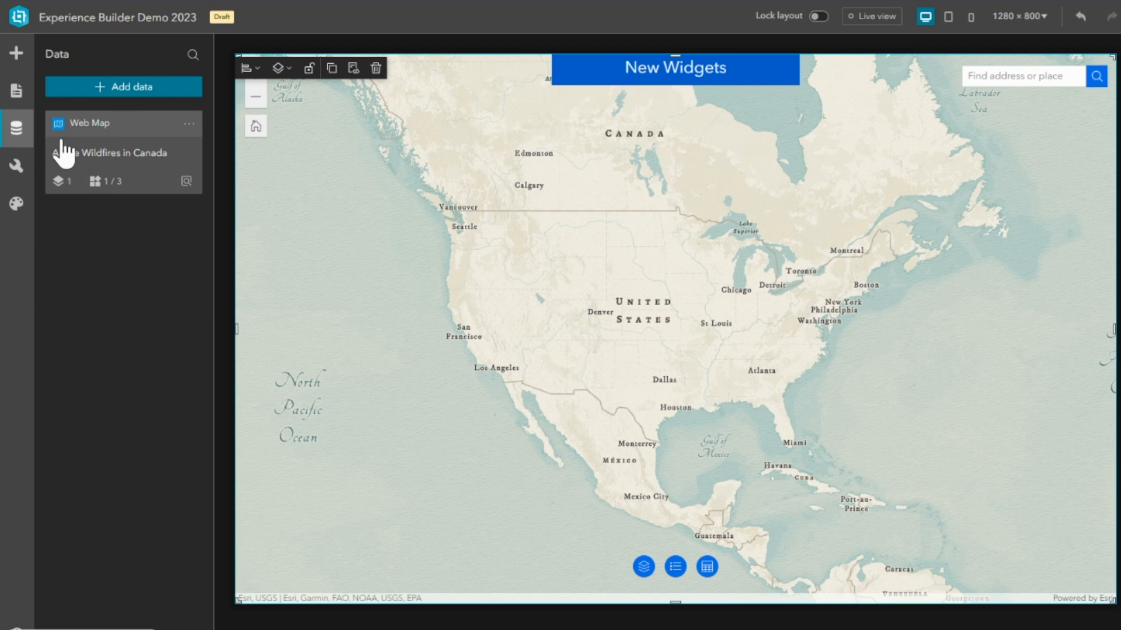
click(111, 88)
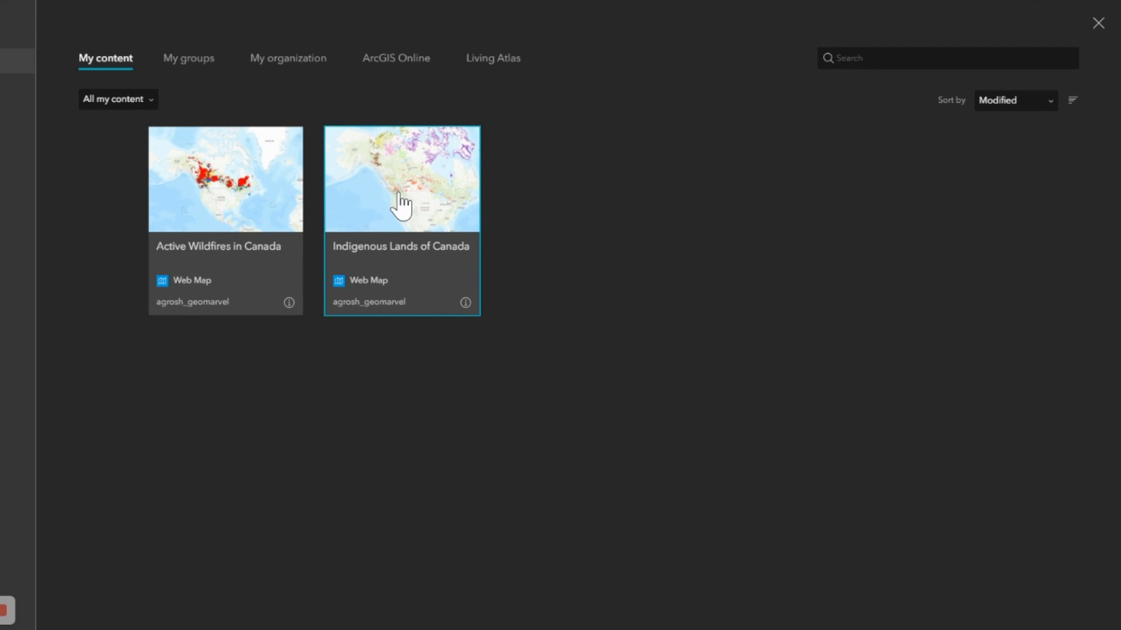
click(401, 206)
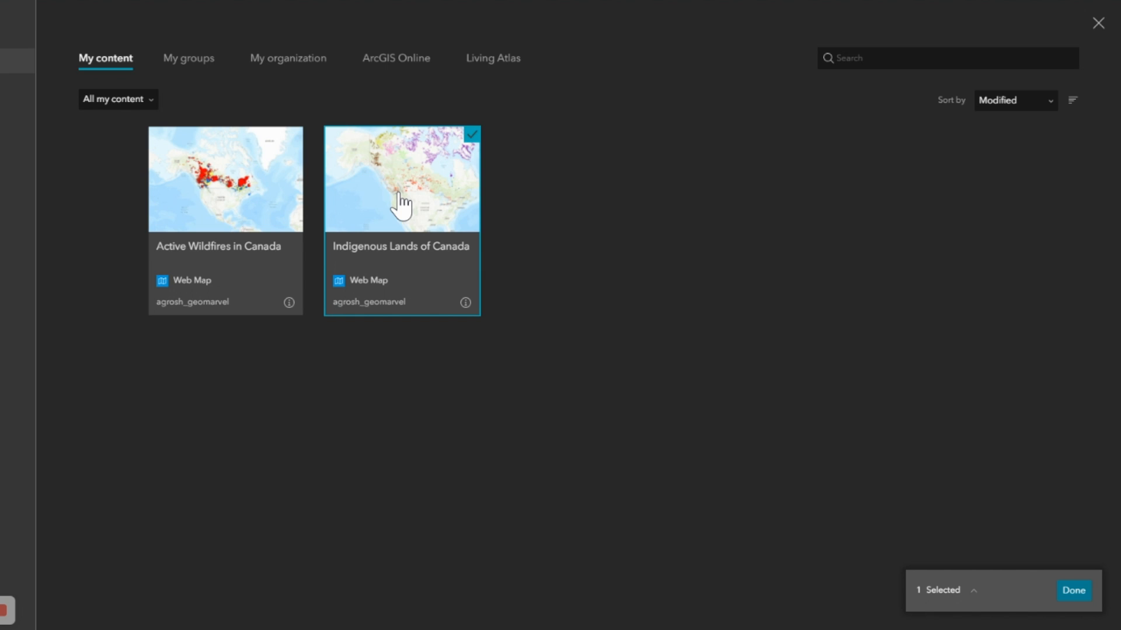
click(1074, 591)
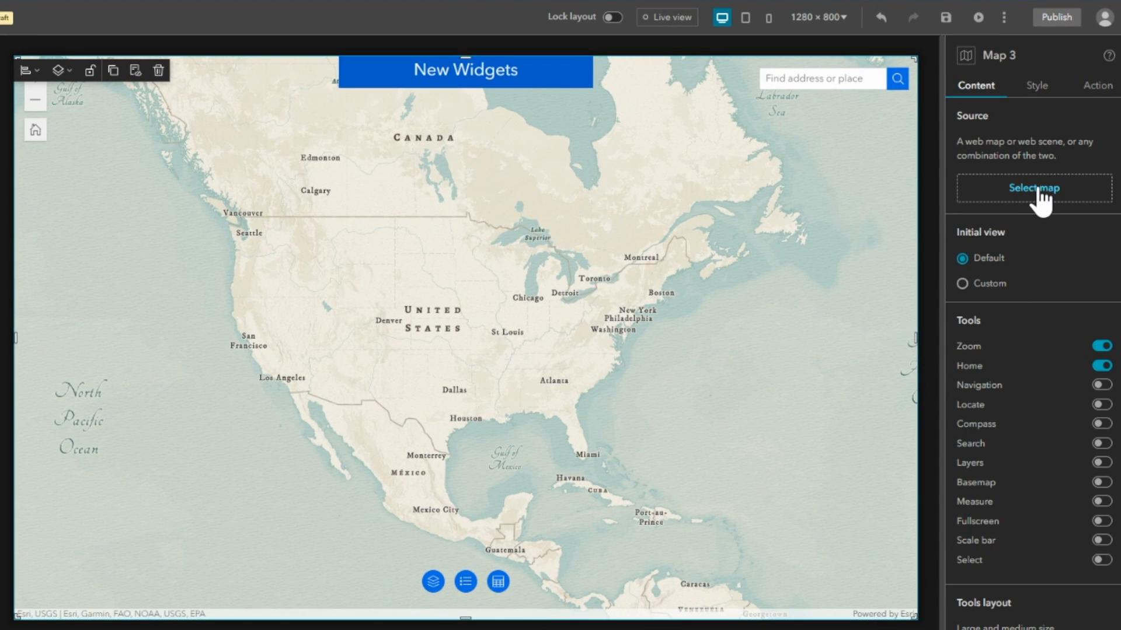
Connect Map 3 to the Active Wildfires in Canada and Indigenous Lands of Canada maps, with the wildfires map shown first.
click(1038, 189)
click(834, 147)
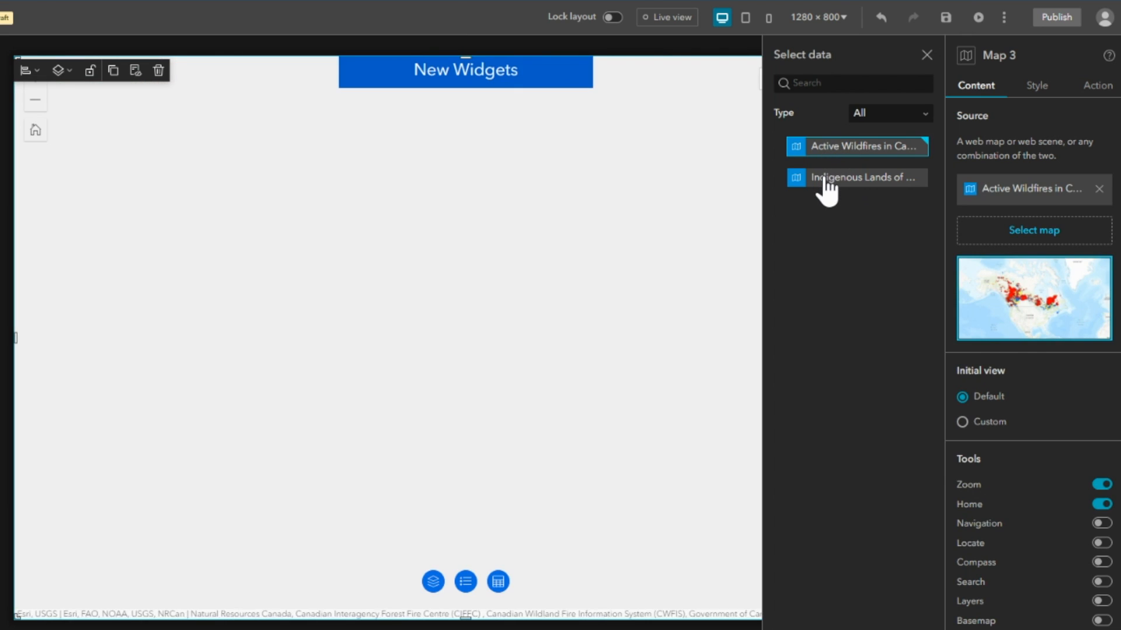
click(826, 178)
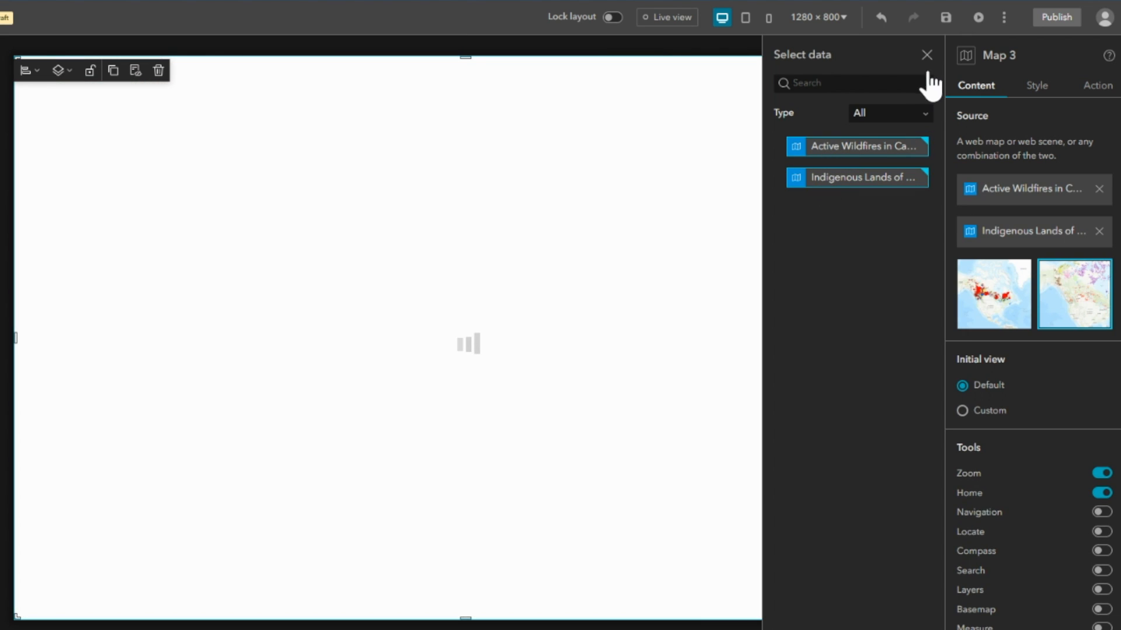
click(927, 56)
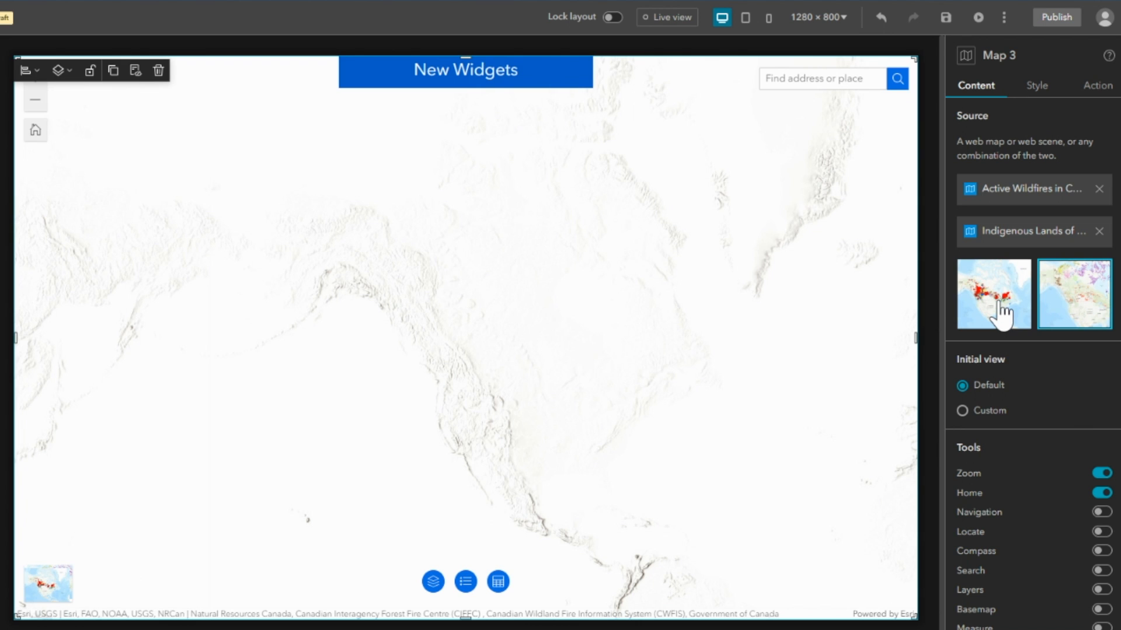
click(999, 304)
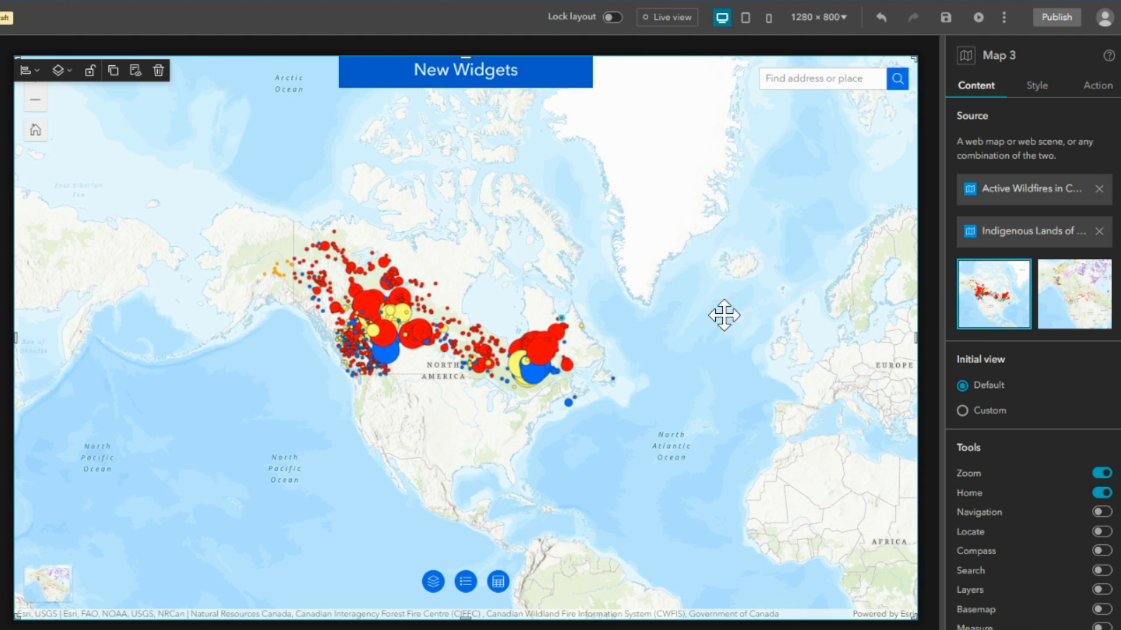
Add a Basemap Gallery widget to the widget controller on the New Widgets map.
click(488, 599)
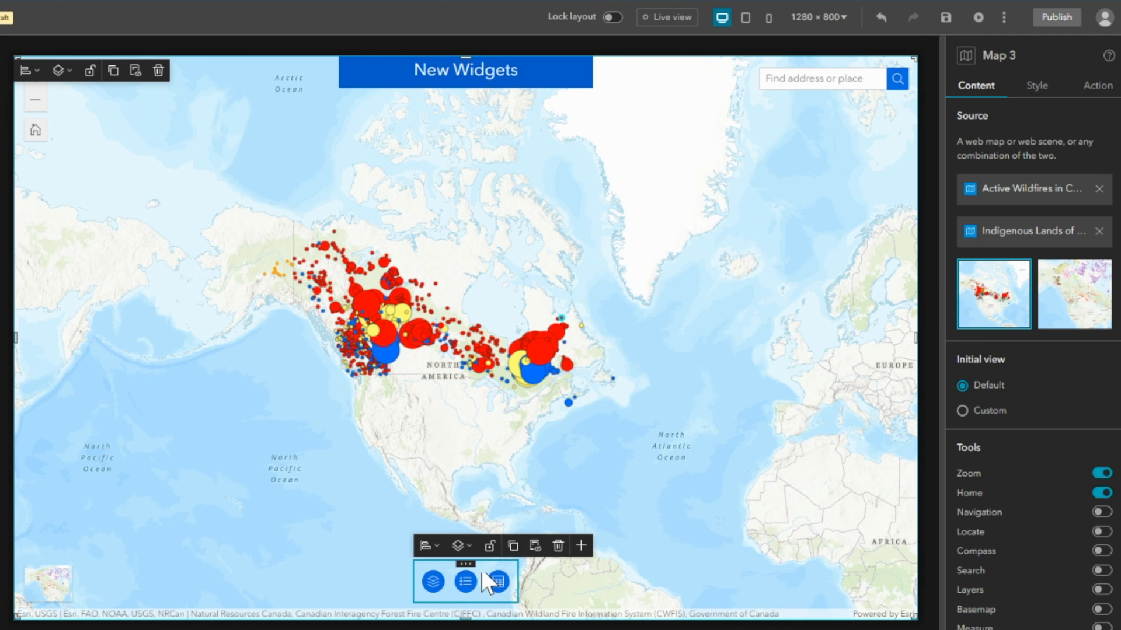
click(474, 577)
click(485, 576)
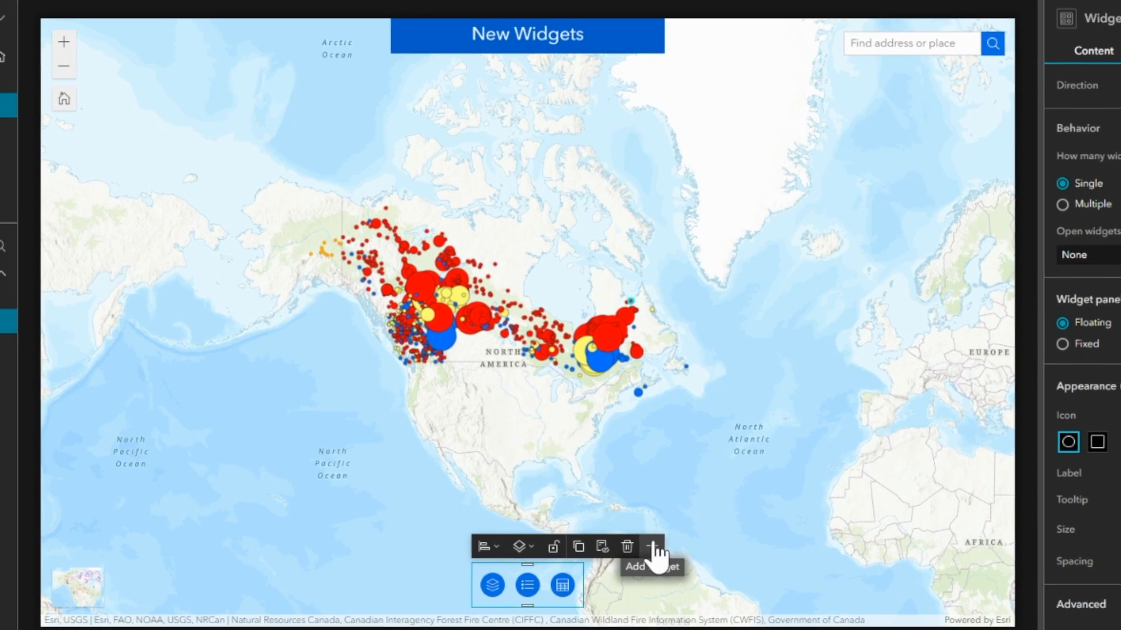
click(581, 546)
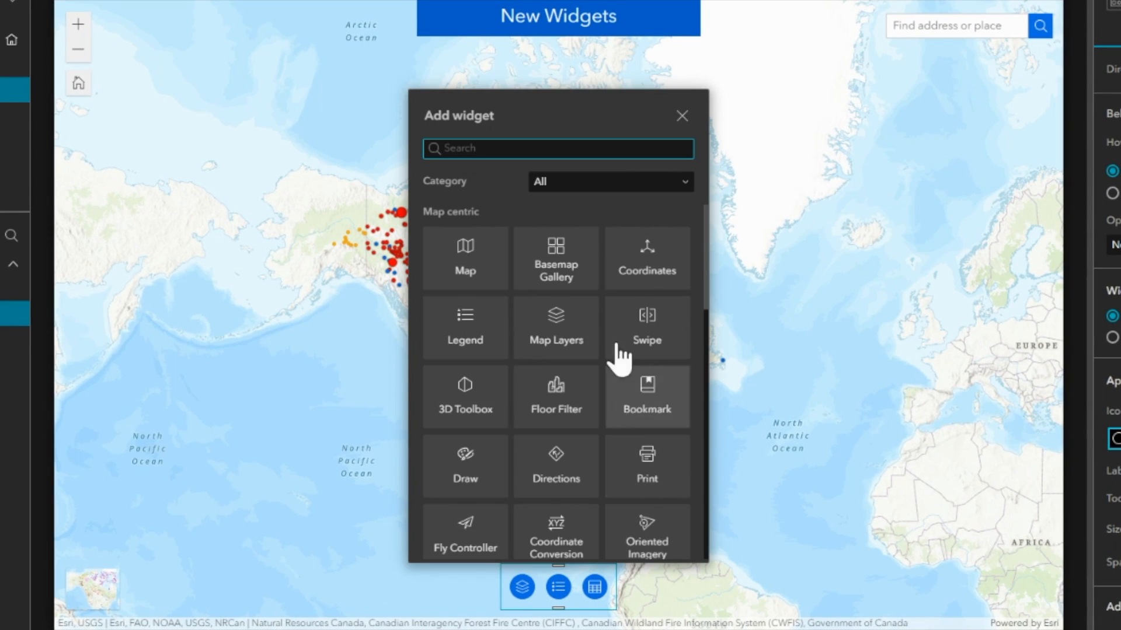
click(553, 268)
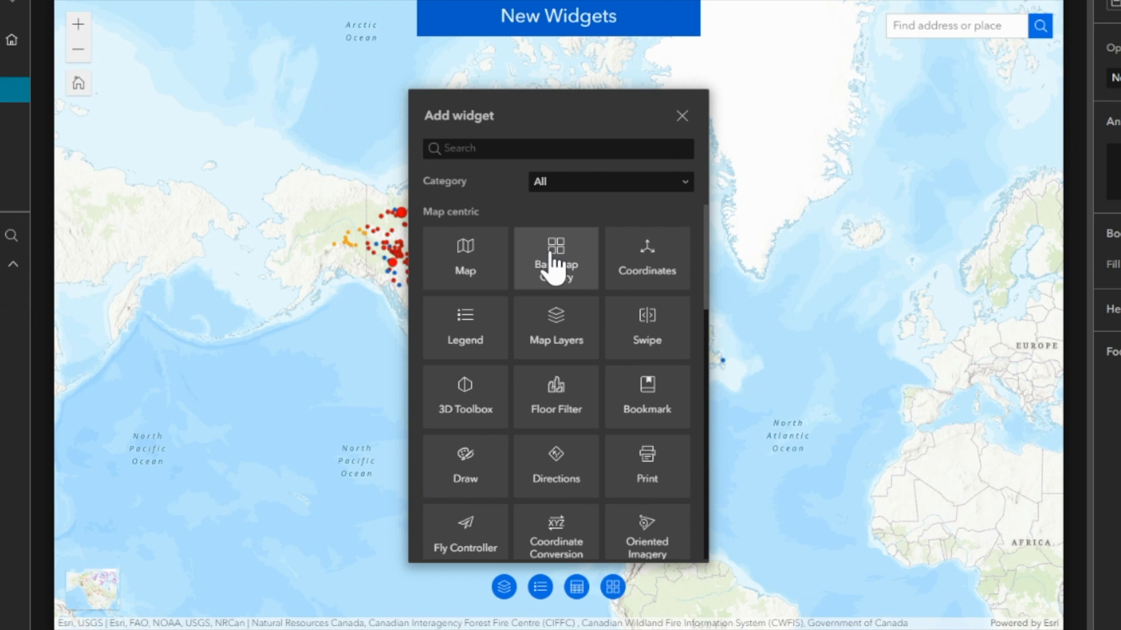
Add the Swipe and Near Me (Beta) widgets to the same widget controller and close the widget chooser.
click(497, 149)
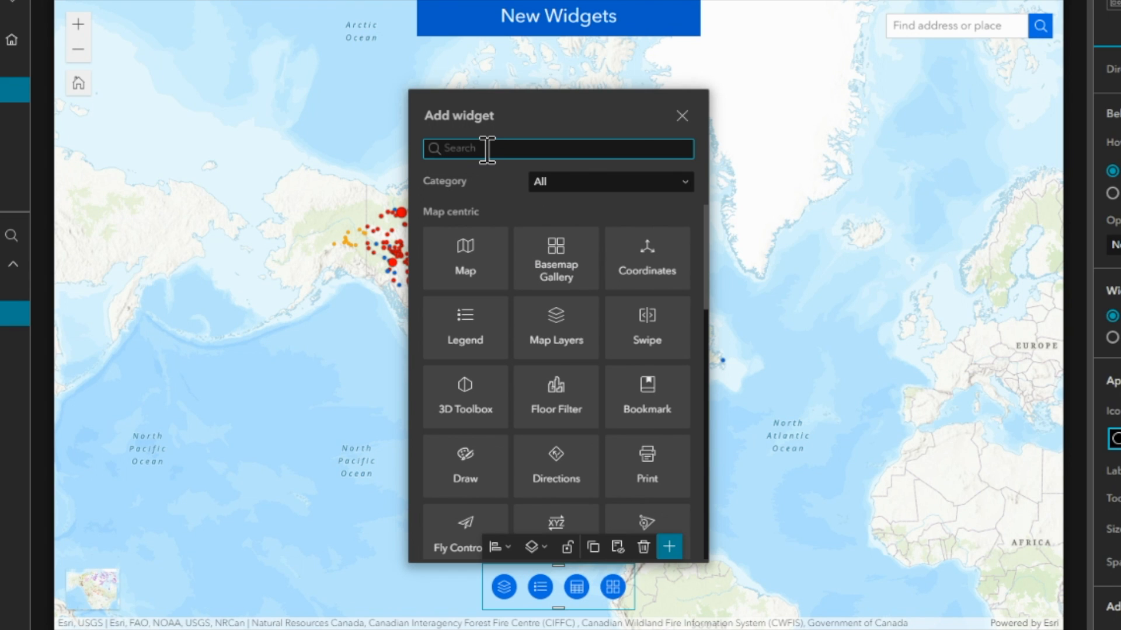
text(swip)
click(461, 264)
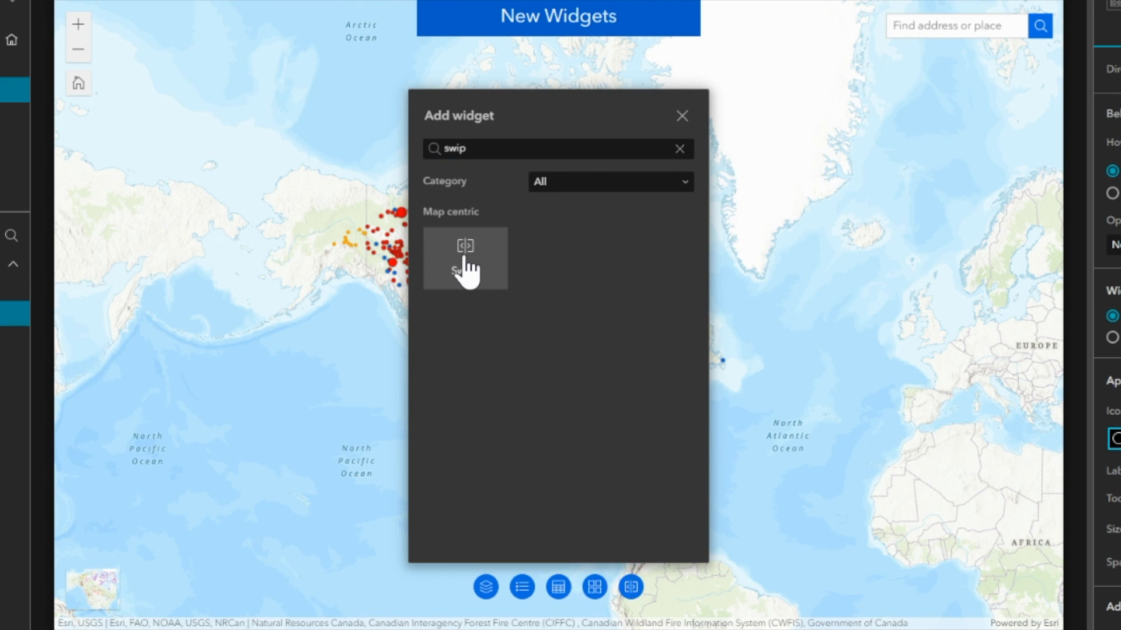
double_click(498, 149)
text(near)
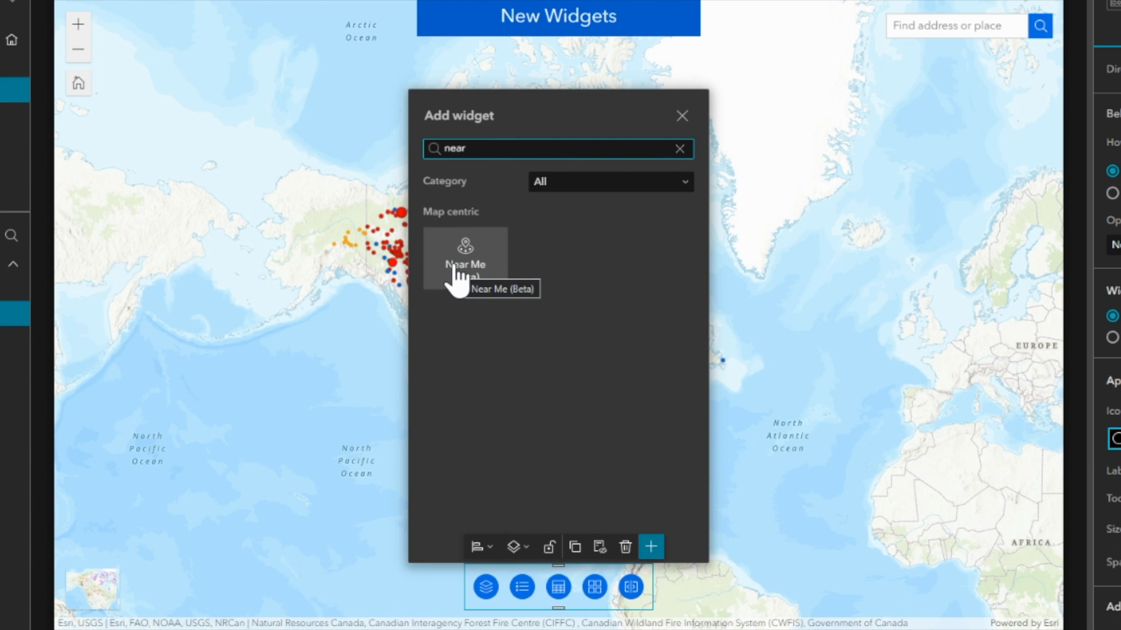
click(463, 274)
click(681, 116)
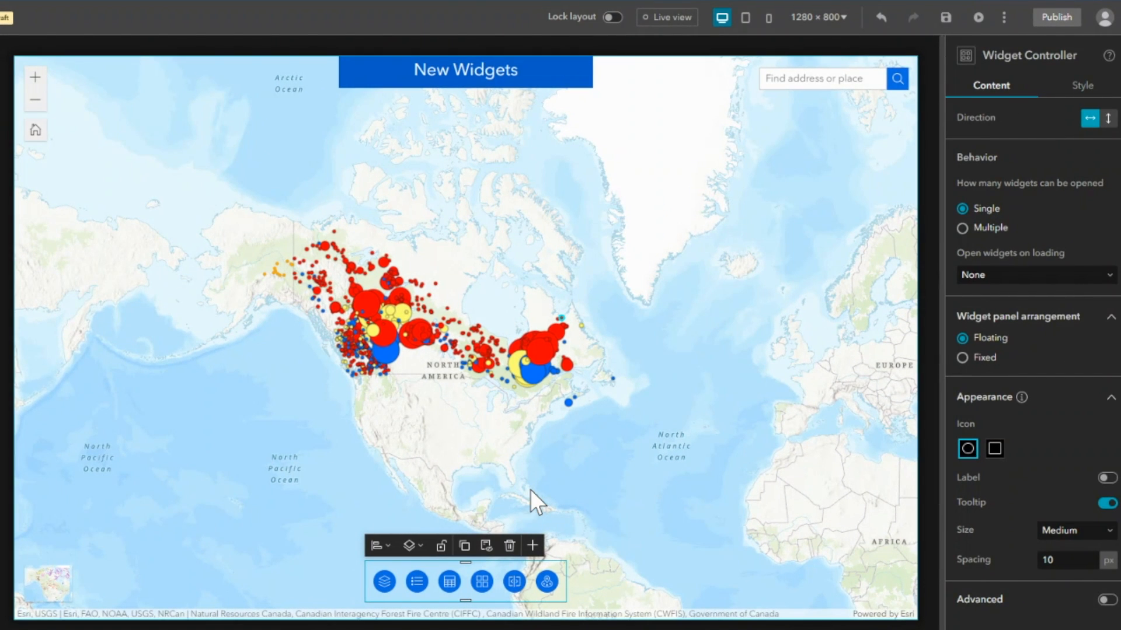
Set Map 3 as the map widget for the Basemap Gallery.
click(481, 586)
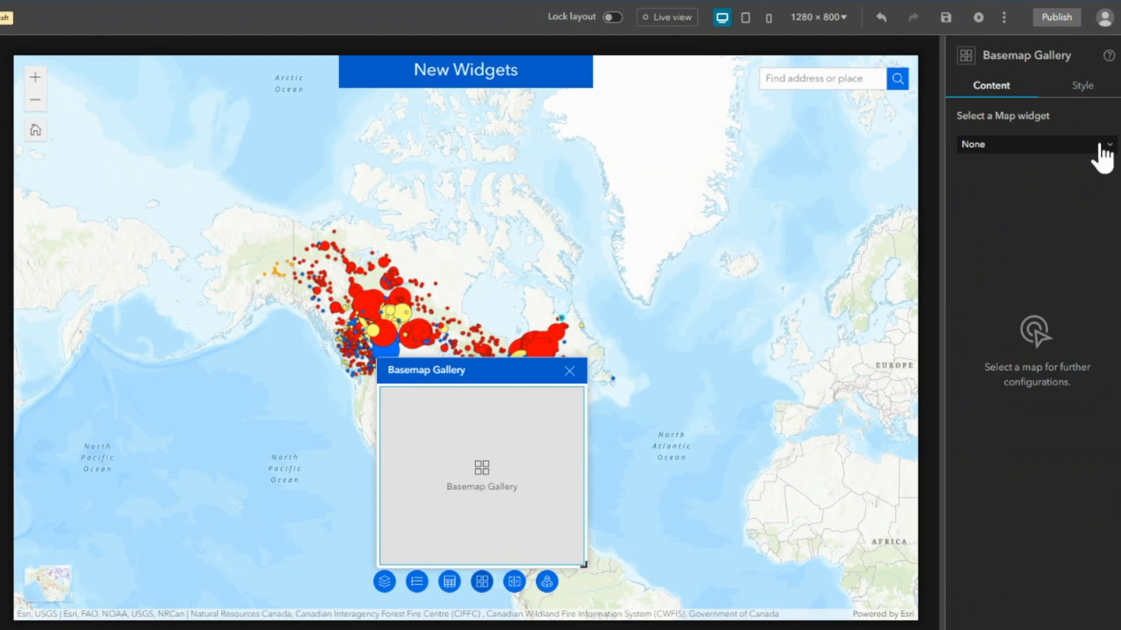
click(1079, 146)
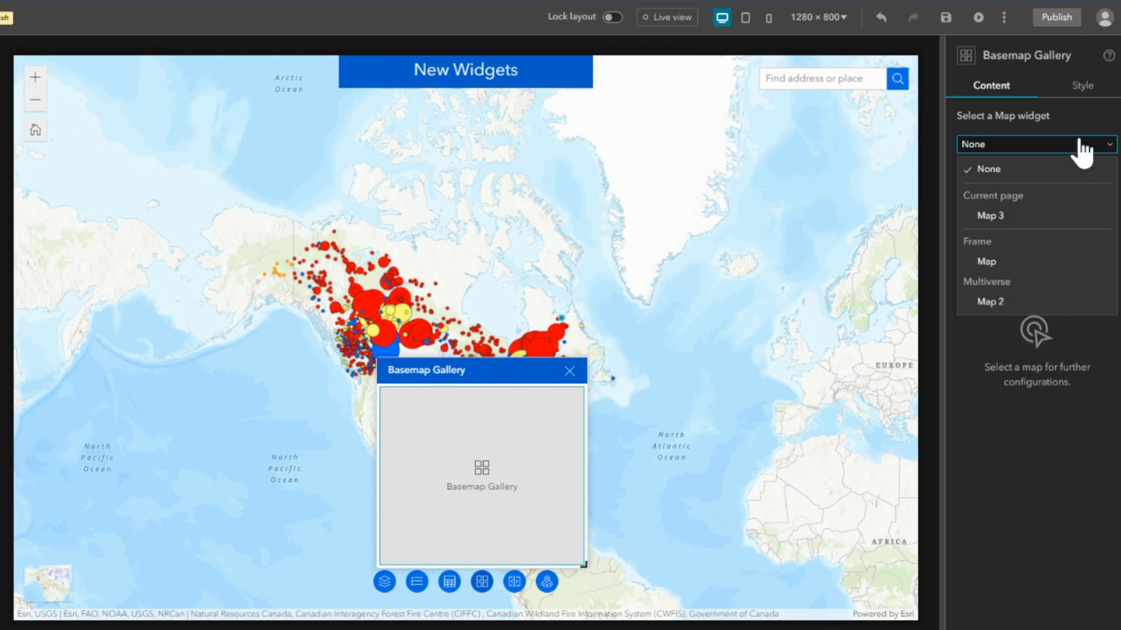
click(992, 217)
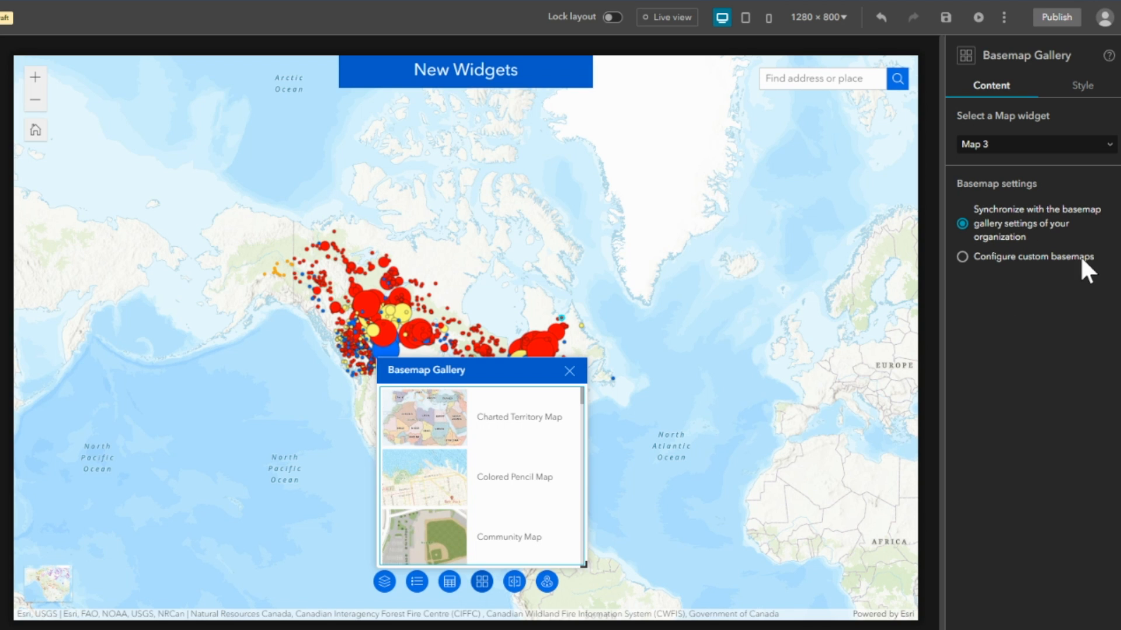
Turn on live view and switch the map to the Navigation (Dark) basemap through the Basemap Gallery.
click(665, 18)
click(666, 18)
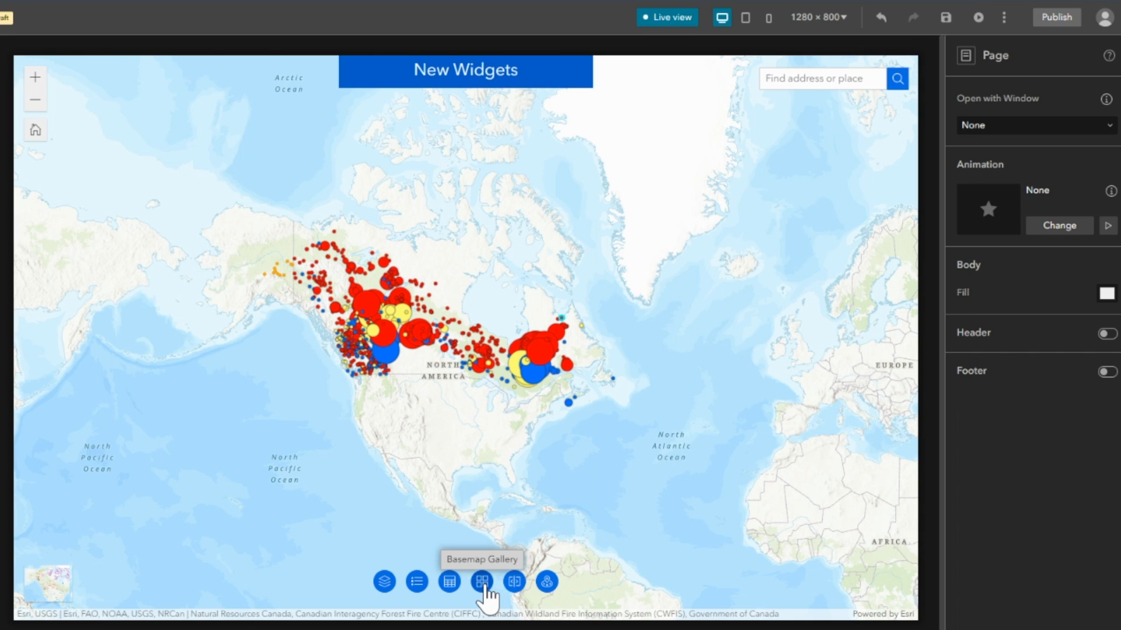
click(484, 584)
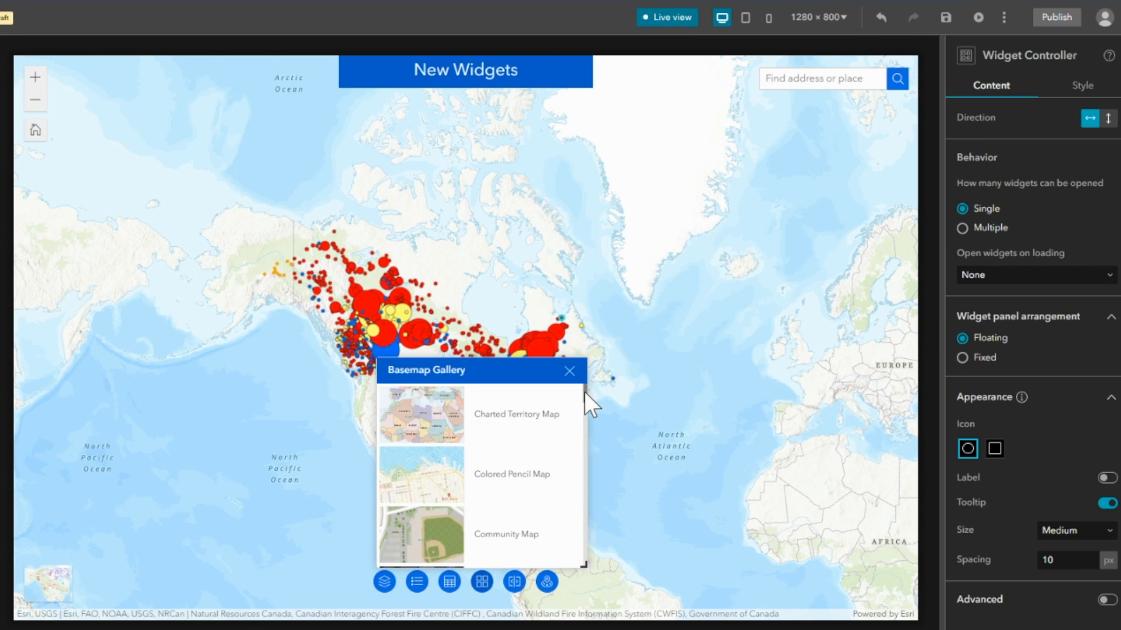
drag(584, 391, 580, 500)
click(500, 490)
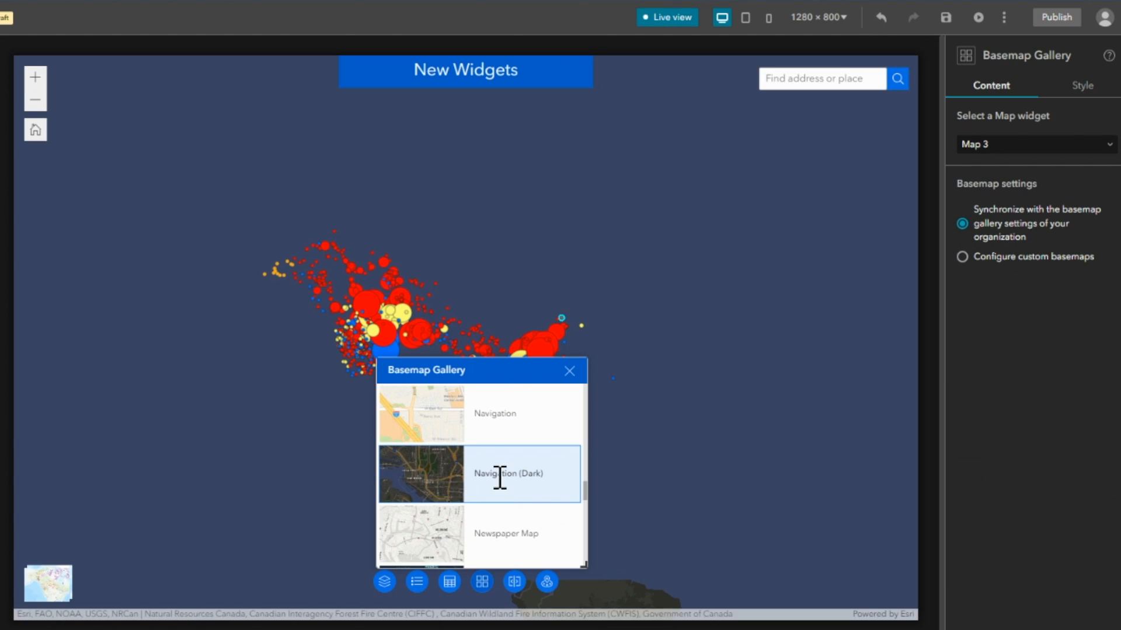
Try the Colored Pencil Map basemap on the wildfires map, look through further basemaps, and close the gallery.
scroll(511, 464, up, 1)
scroll(509, 461, up, 10)
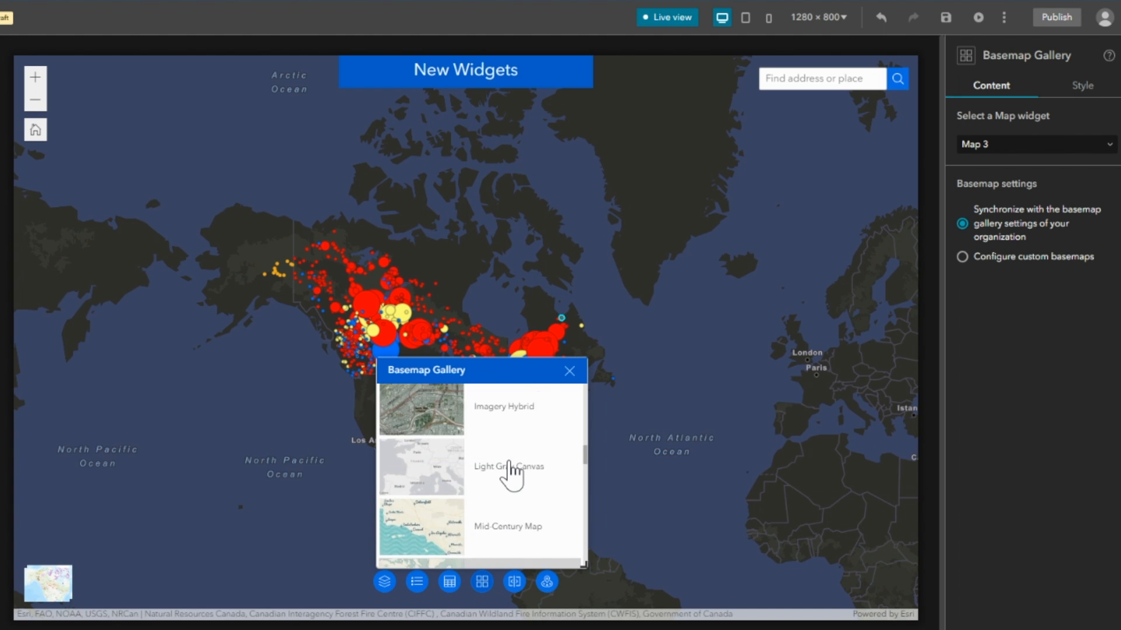
scroll(509, 462, up, 3)
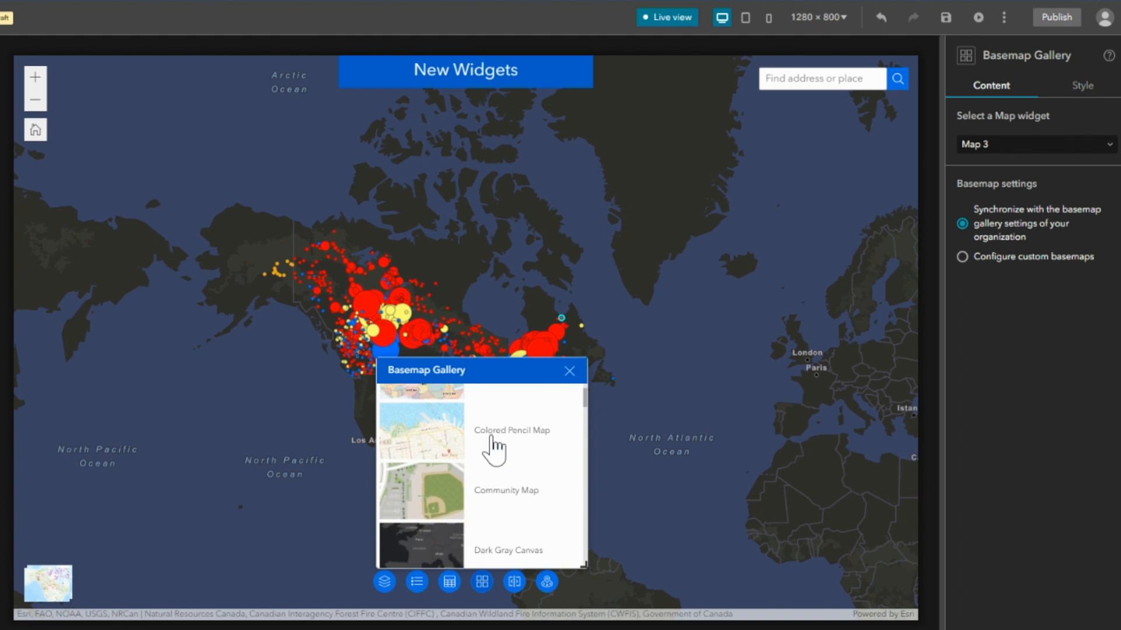
click(419, 467)
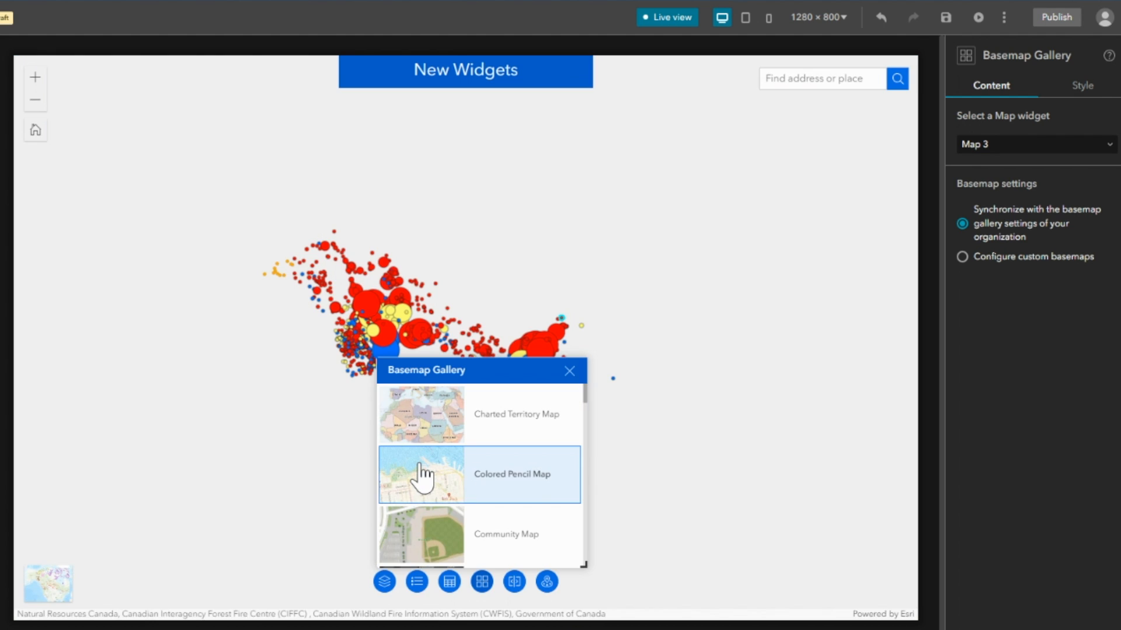
scroll(500, 525, down, 3)
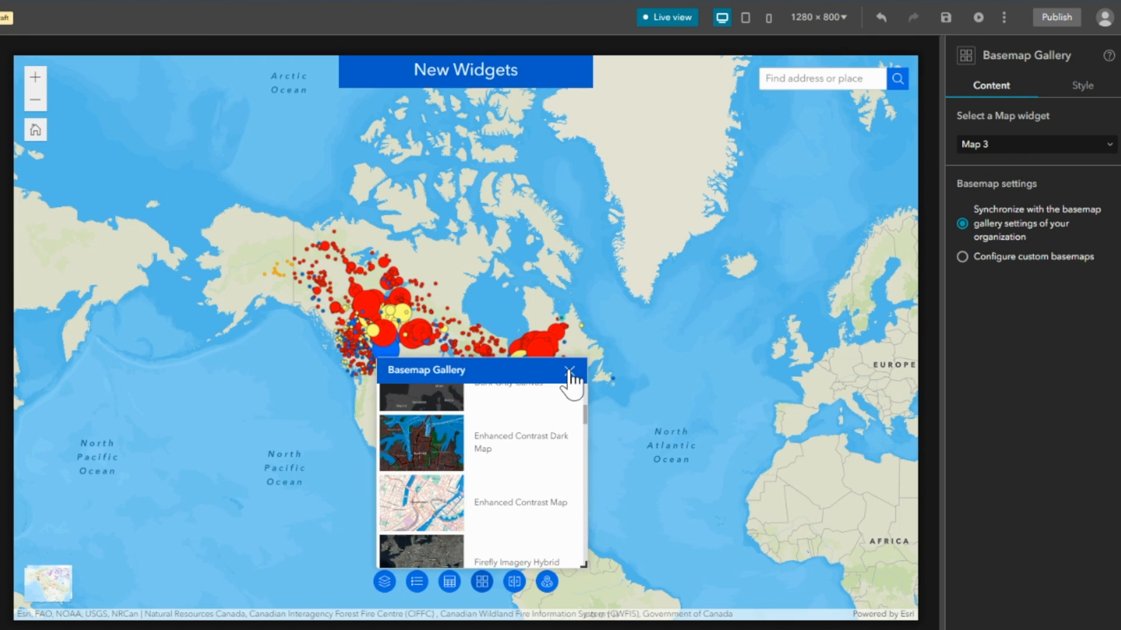
click(569, 371)
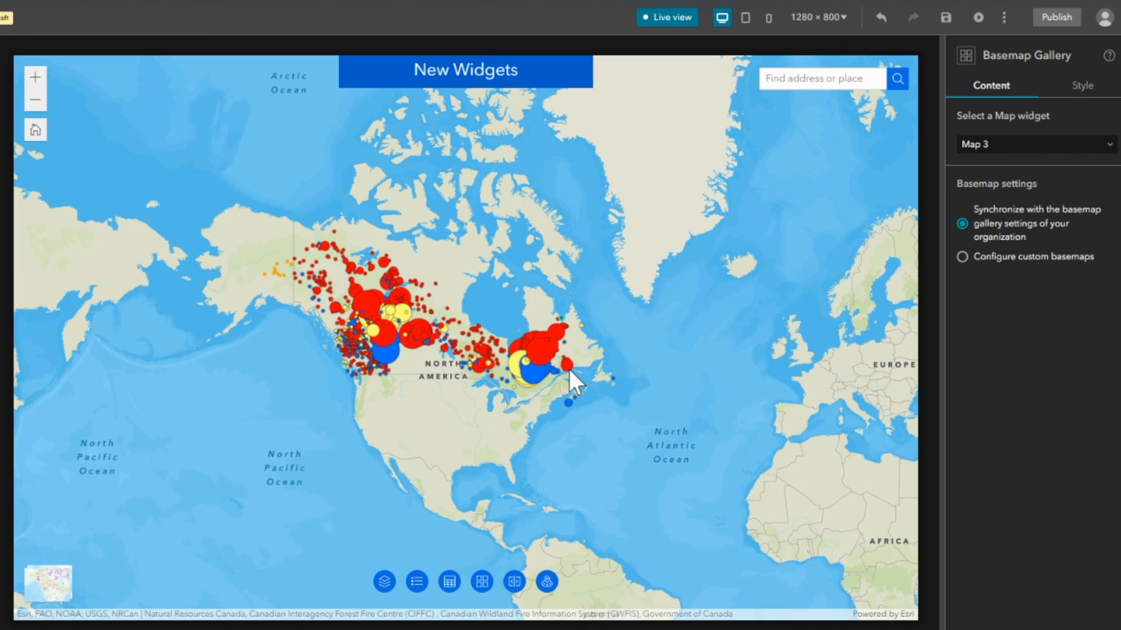
Configure custom basemaps for the Basemap Gallery, importing Dark Gray Canvas, Imagery and Topographic from the Esri default group.
click(962, 257)
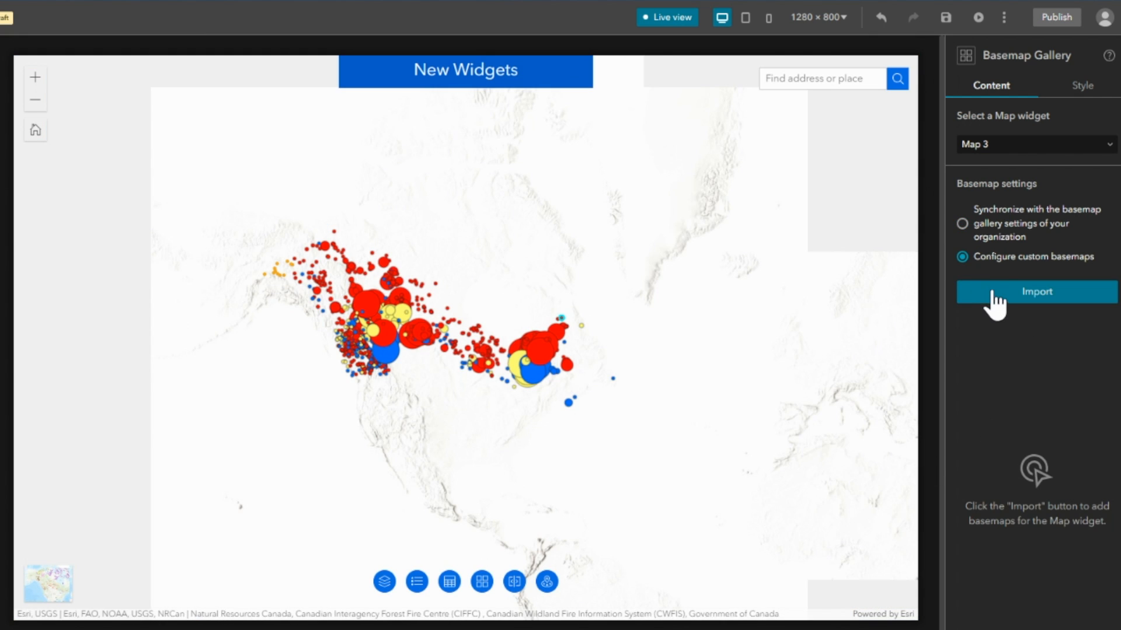
click(996, 297)
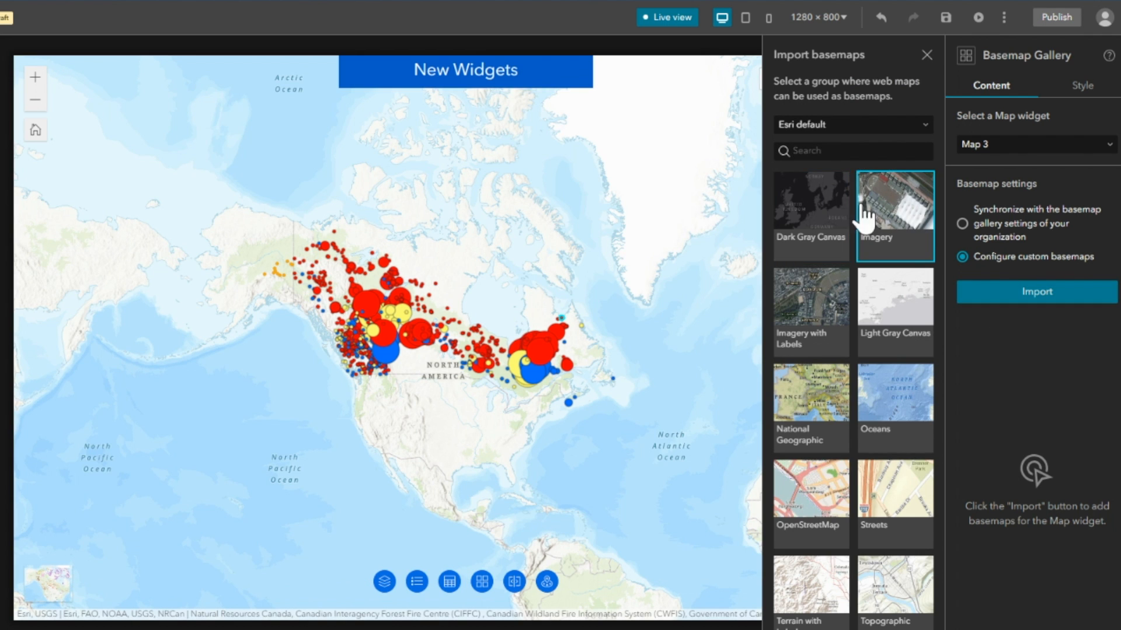
click(818, 219)
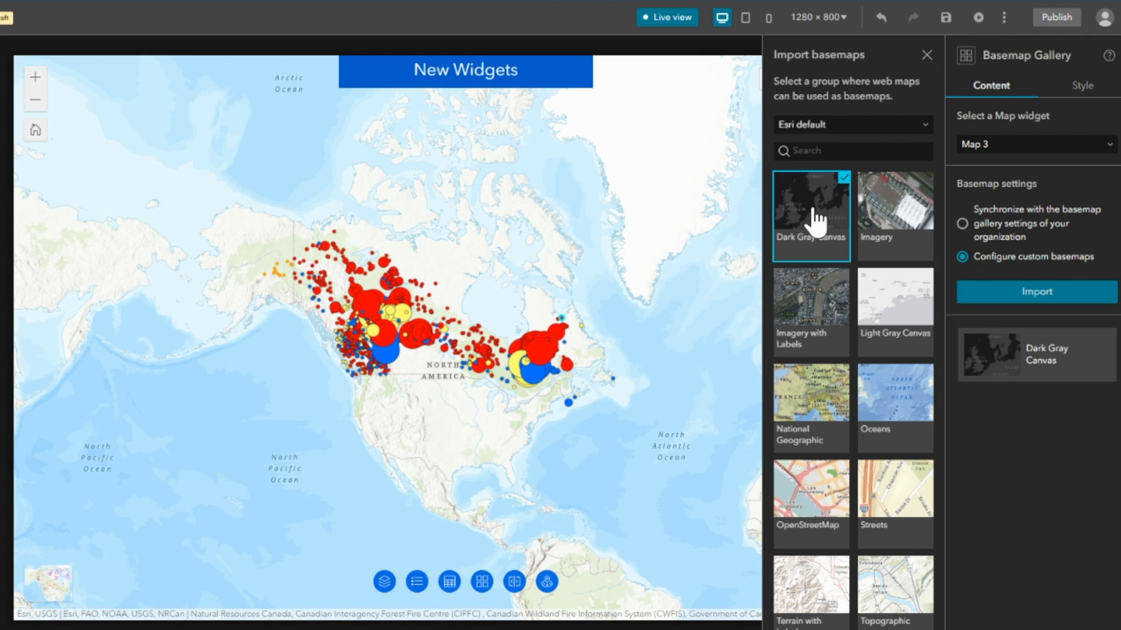
click(898, 222)
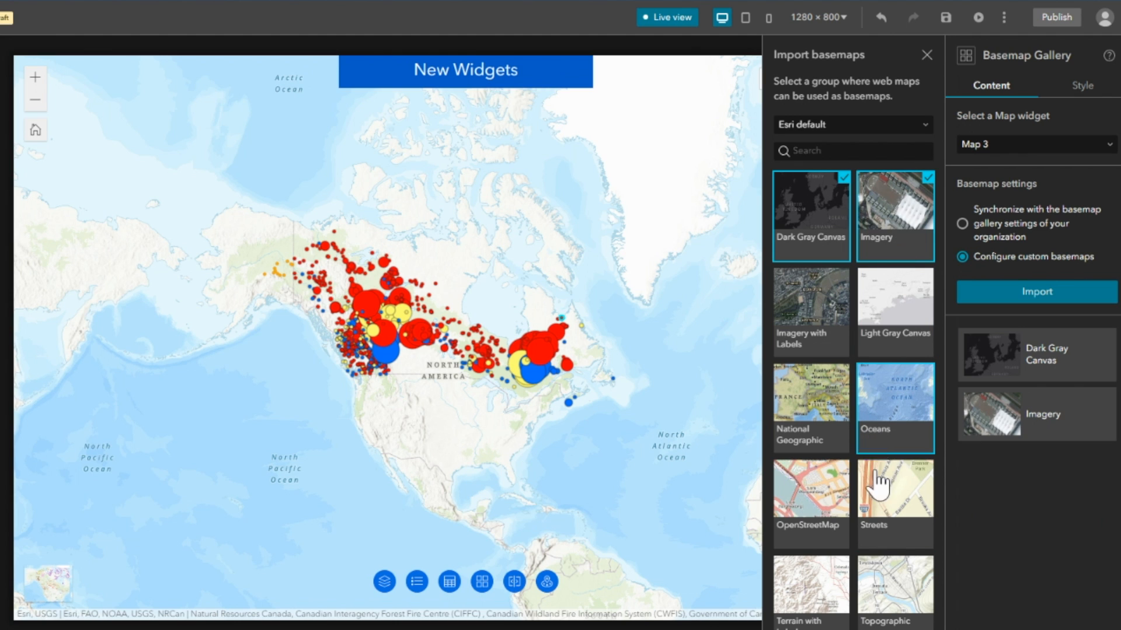
click(886, 601)
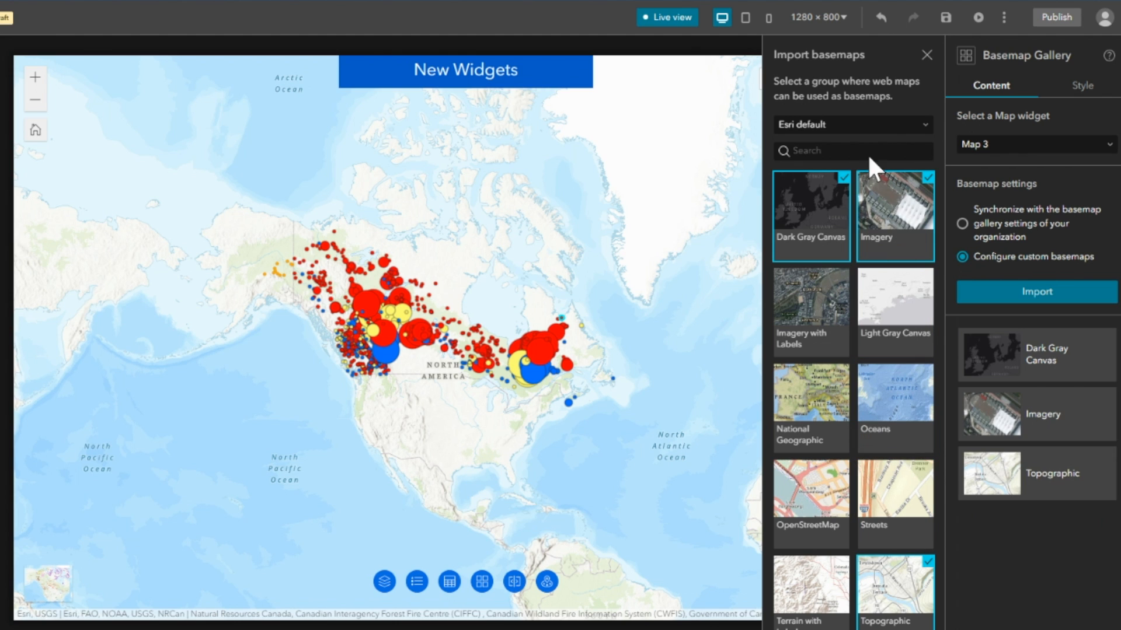
click(927, 56)
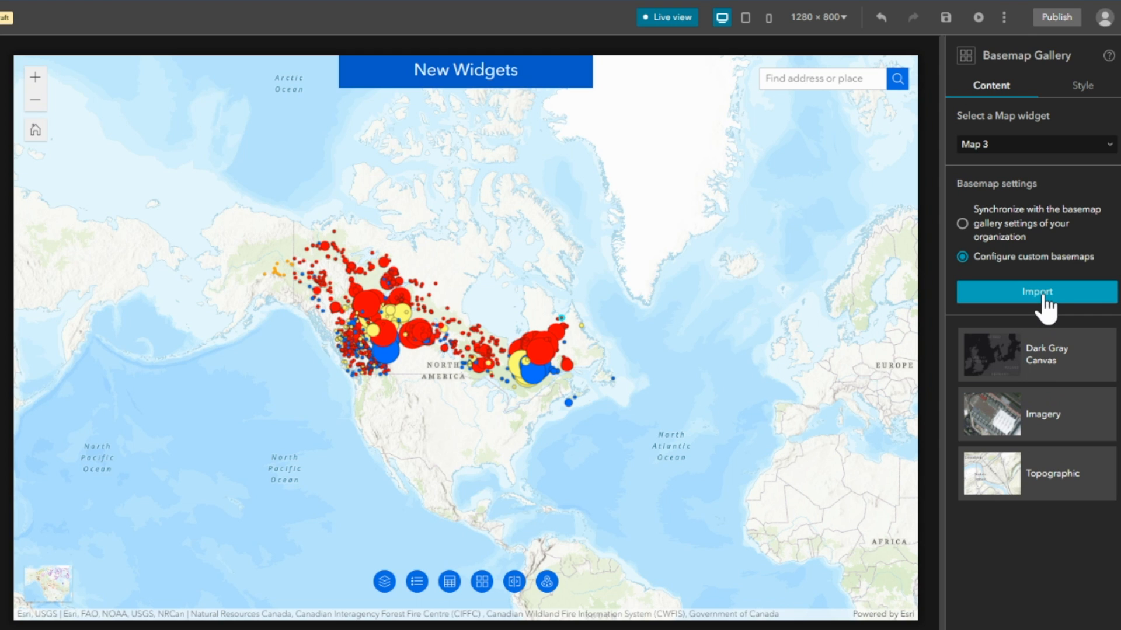
click(1037, 294)
click(927, 55)
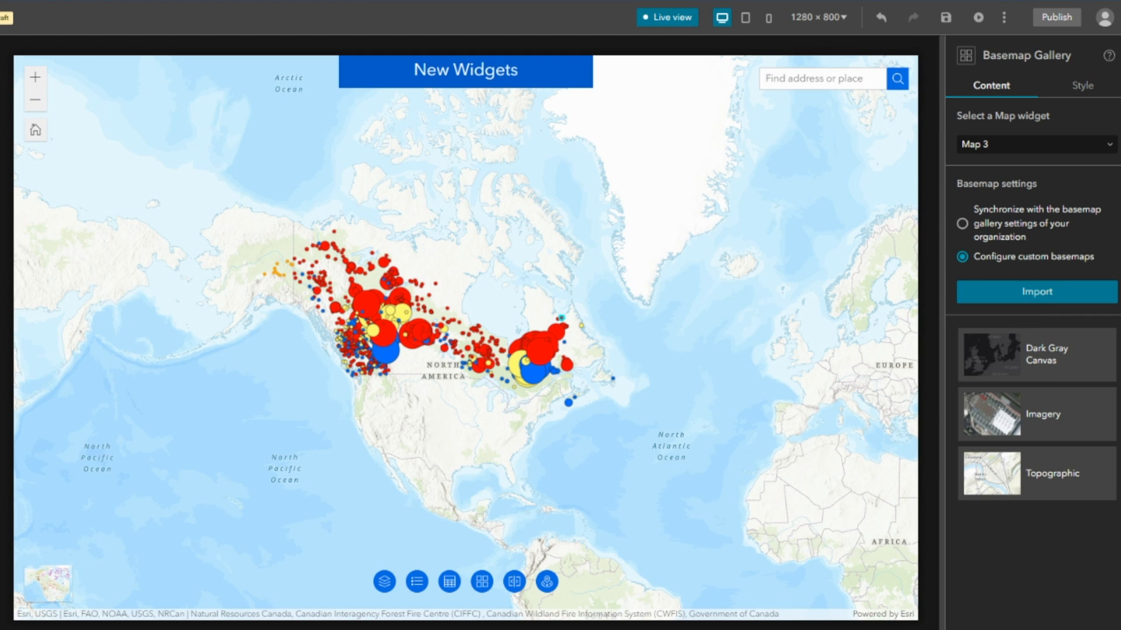
Try the imported Topographic basemap from the Basemap Gallery, return to the map's original Topographic basemap, and close the gallery.
click(482, 581)
scroll(511, 461, down, 2)
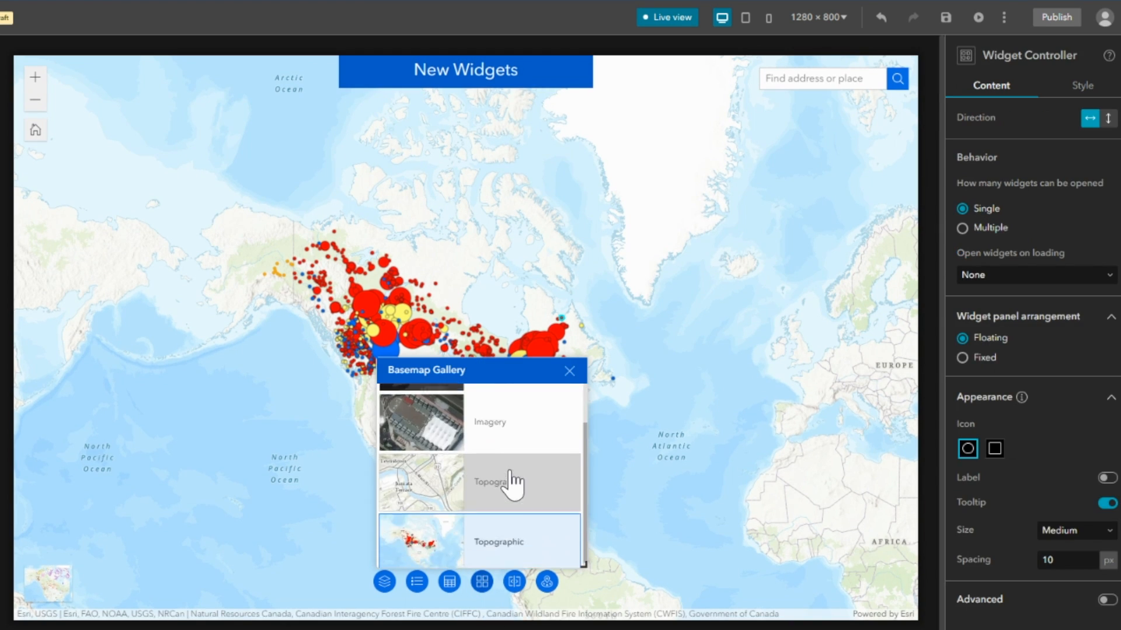
click(502, 496)
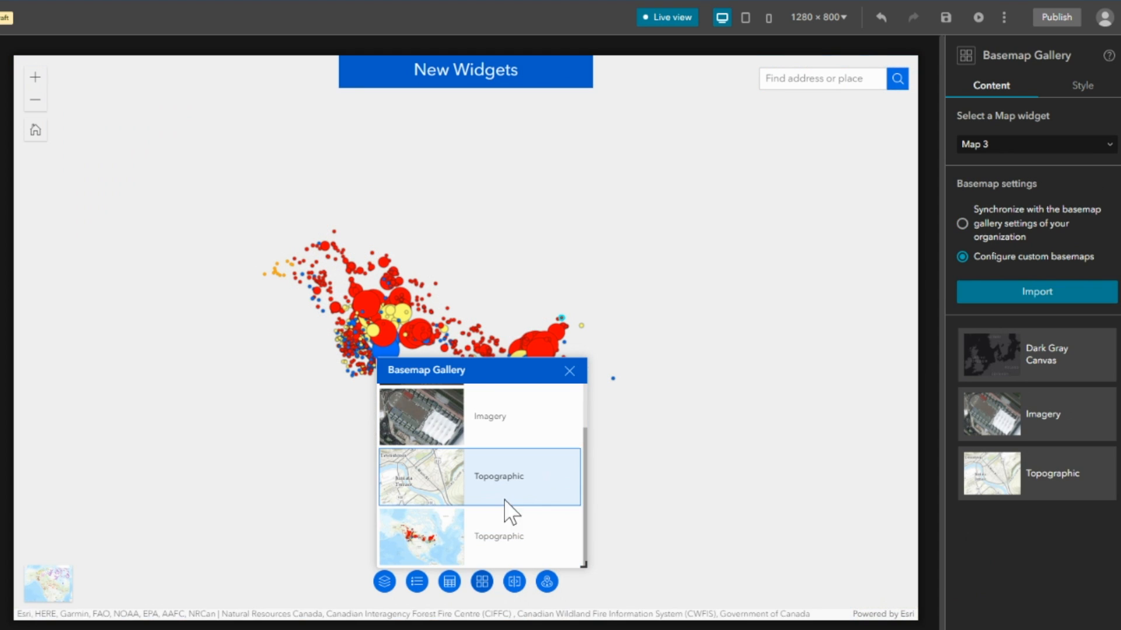
click(500, 540)
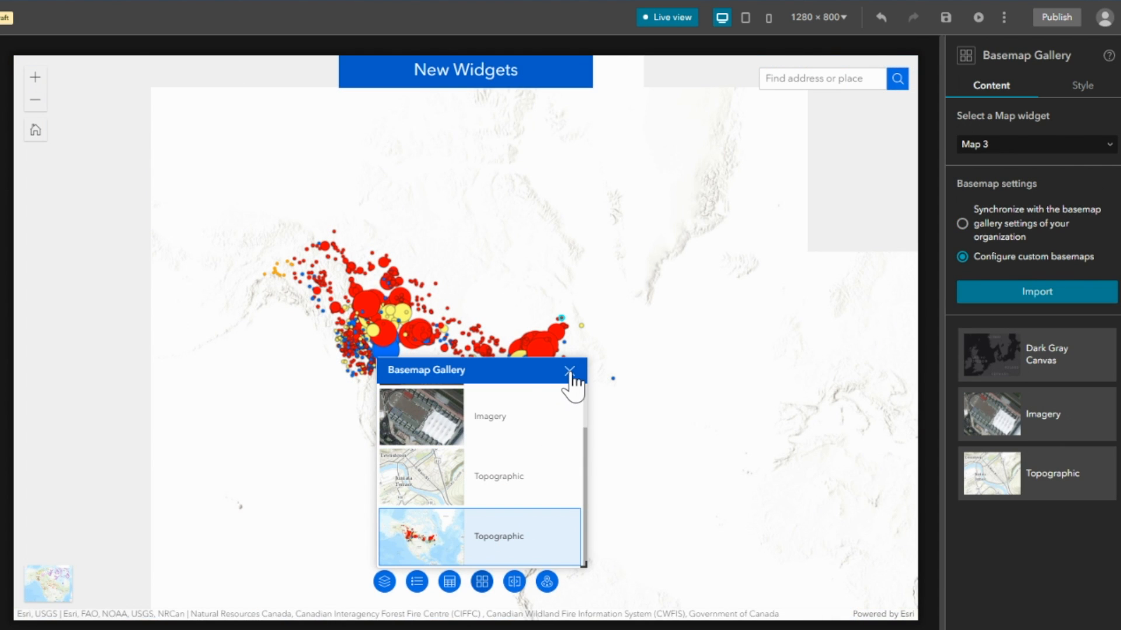
click(571, 372)
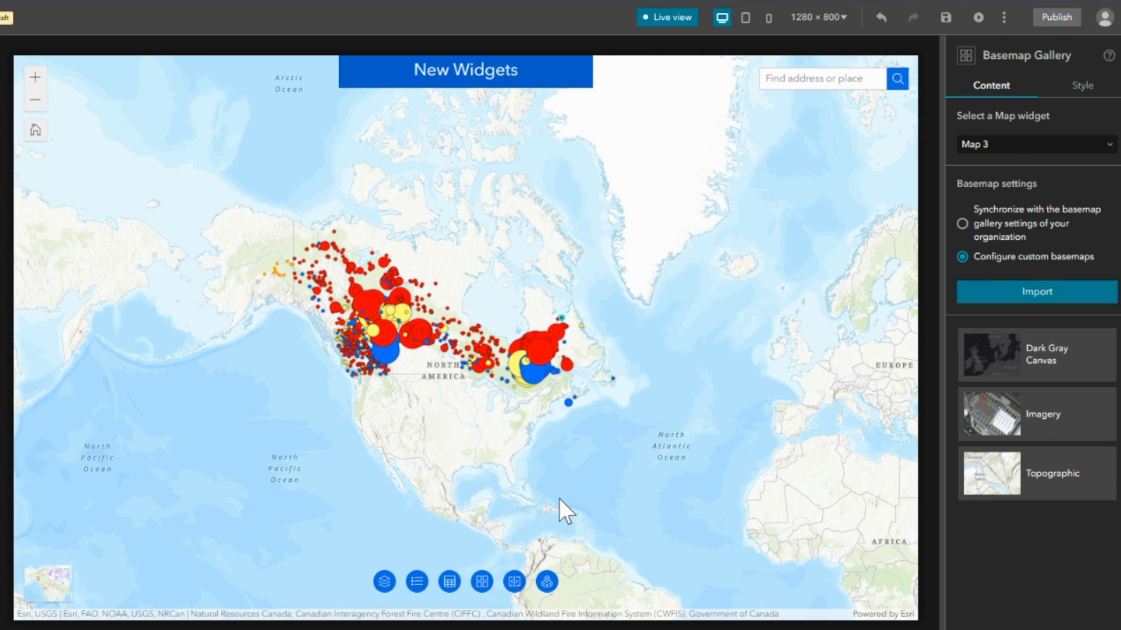
Turn off live view and configure the Swipe widget with the Horizontal simple template on Map 3, swiping between web maps or web scenes.
click(514, 581)
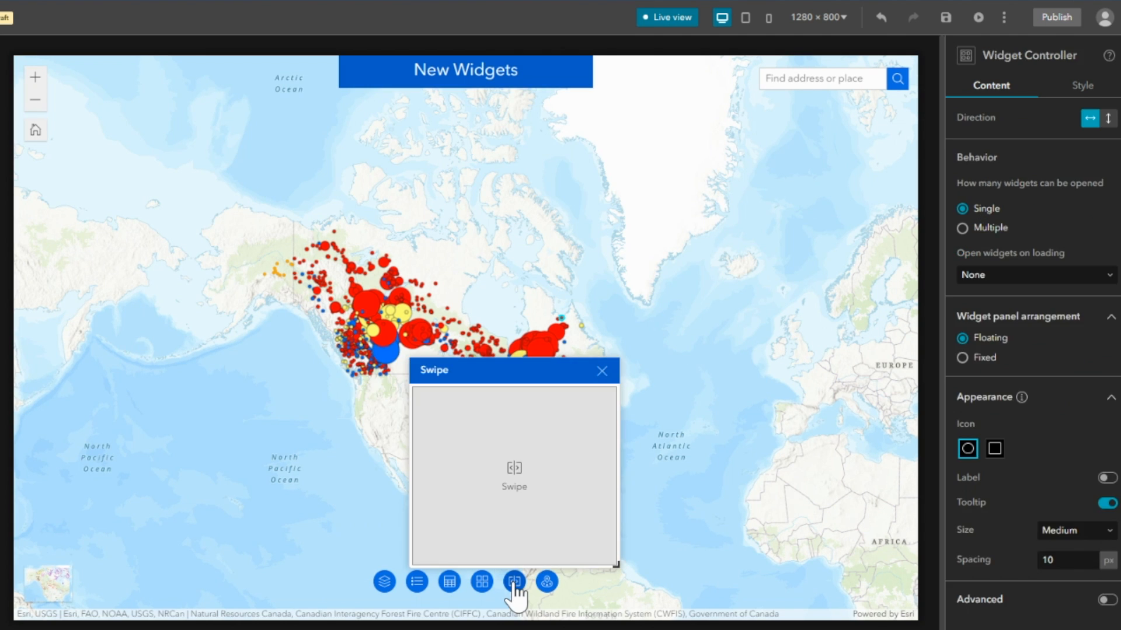
click(663, 19)
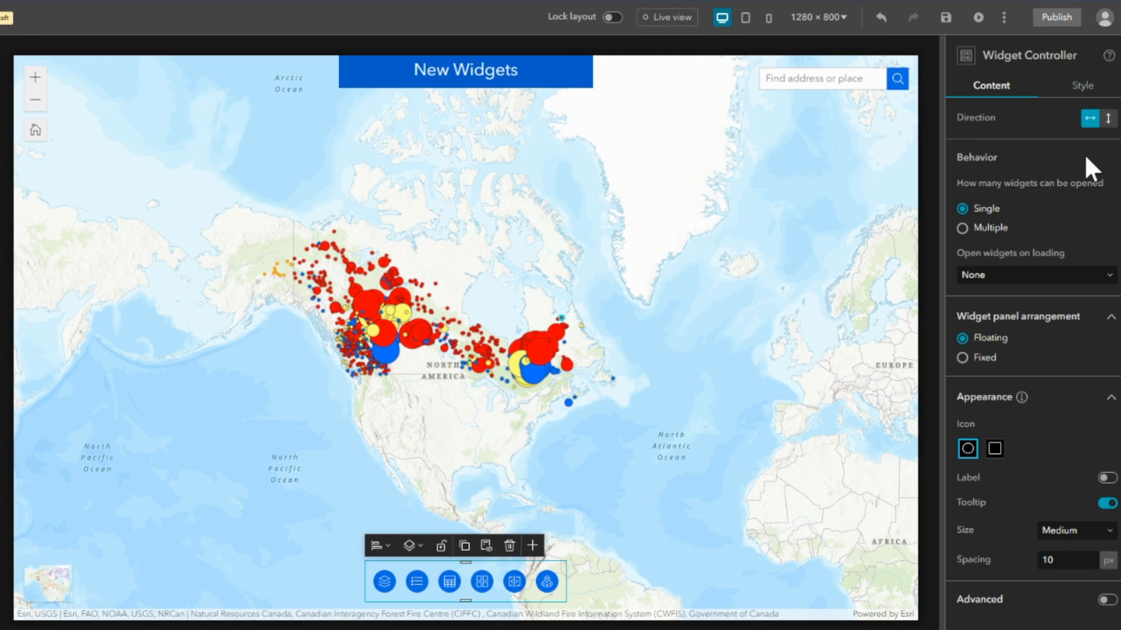
click(515, 581)
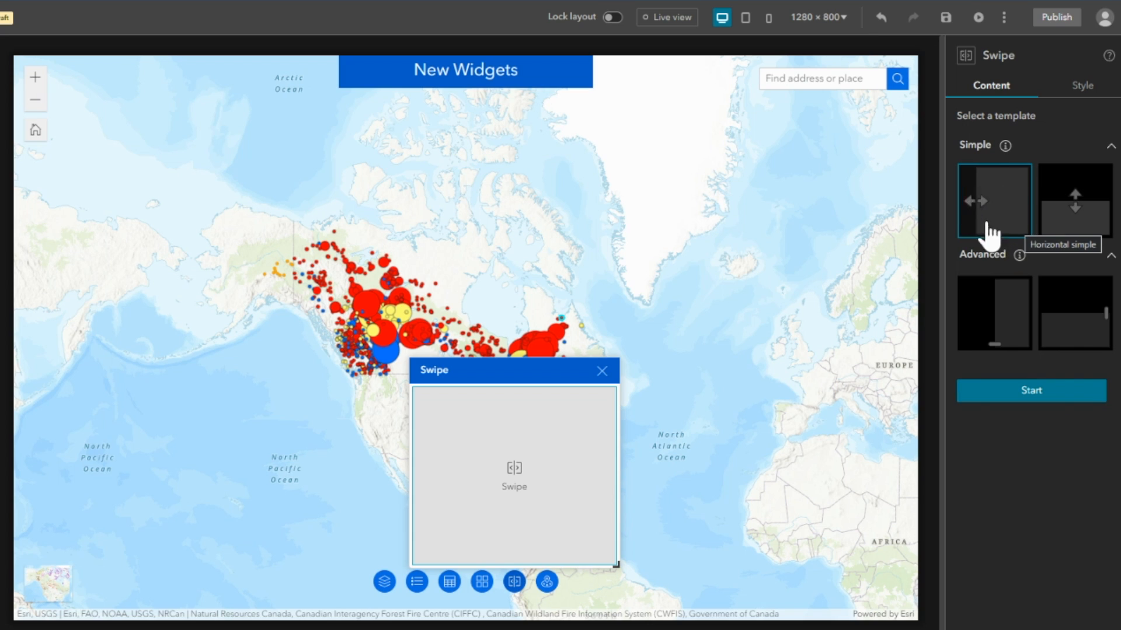
click(1032, 390)
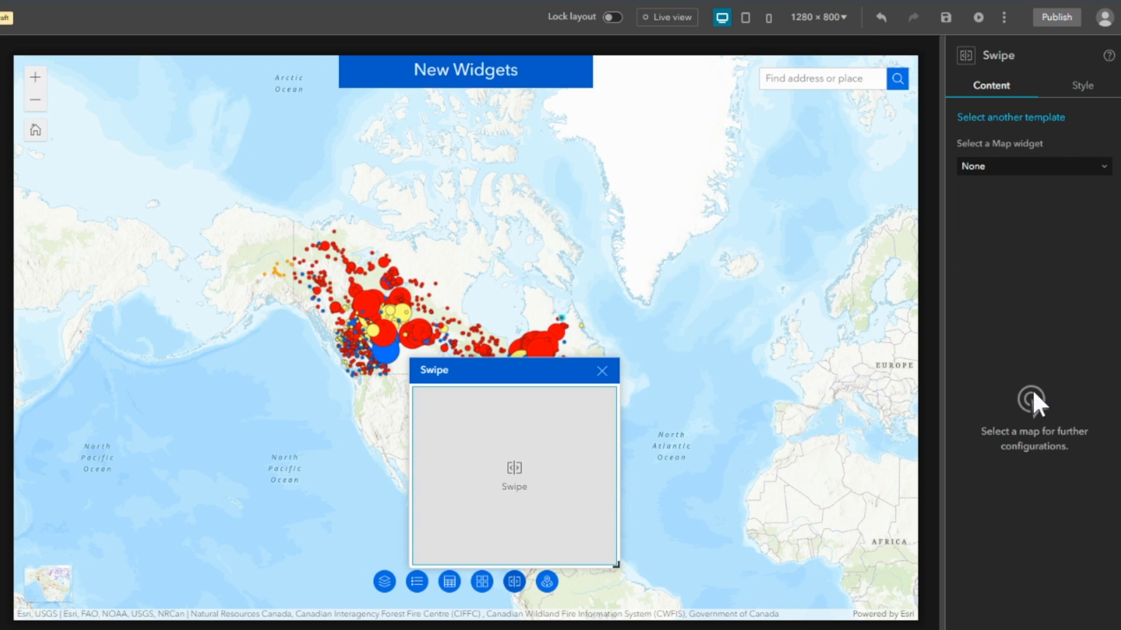
click(1019, 169)
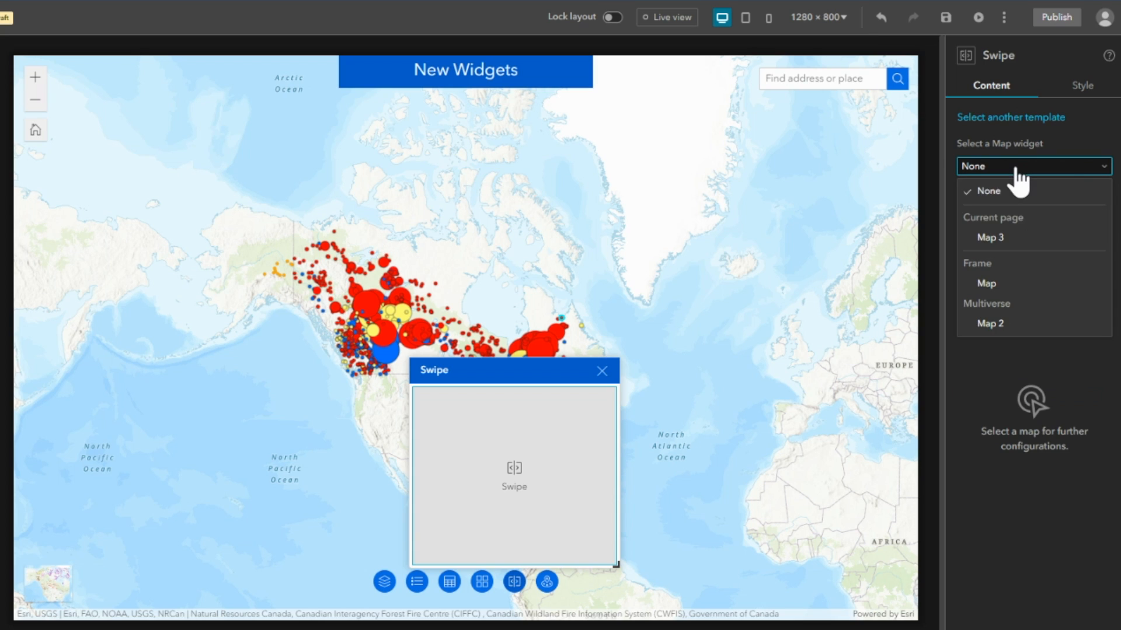
click(1006, 238)
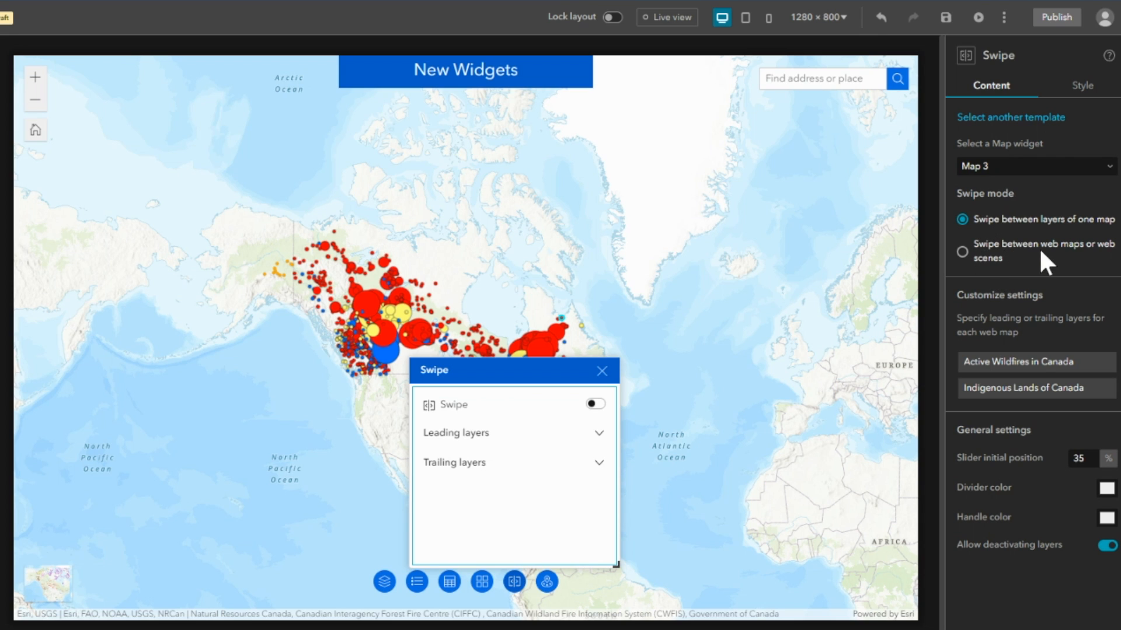
click(962, 256)
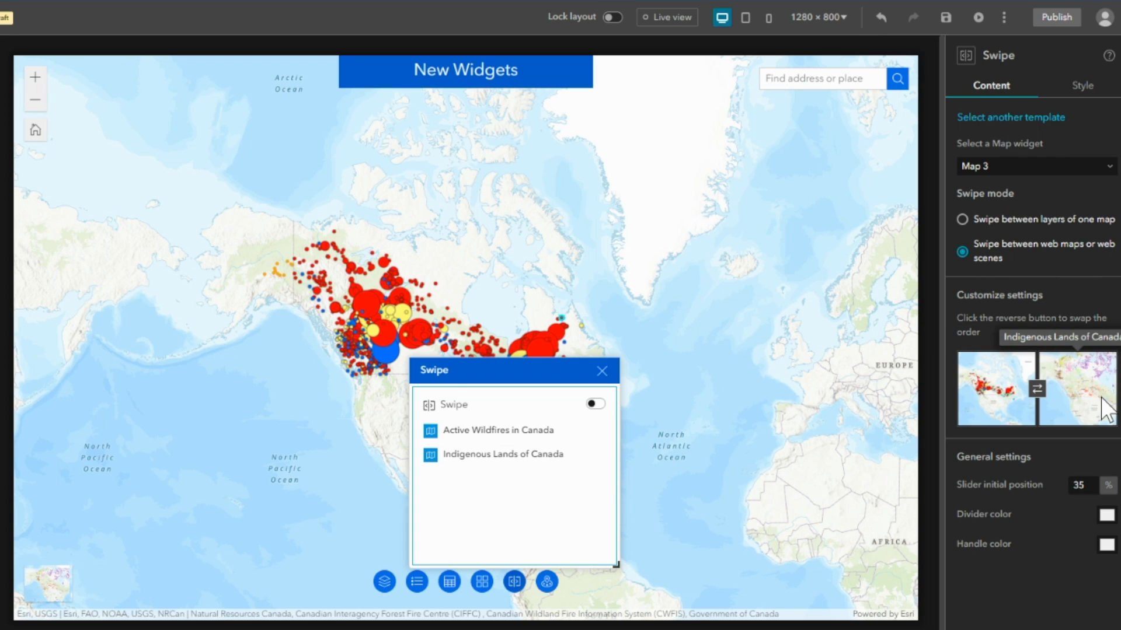
Activate Swipe in live view, move its panel aside, and slide the divider east past Canada to compare the two web maps.
click(670, 19)
click(513, 582)
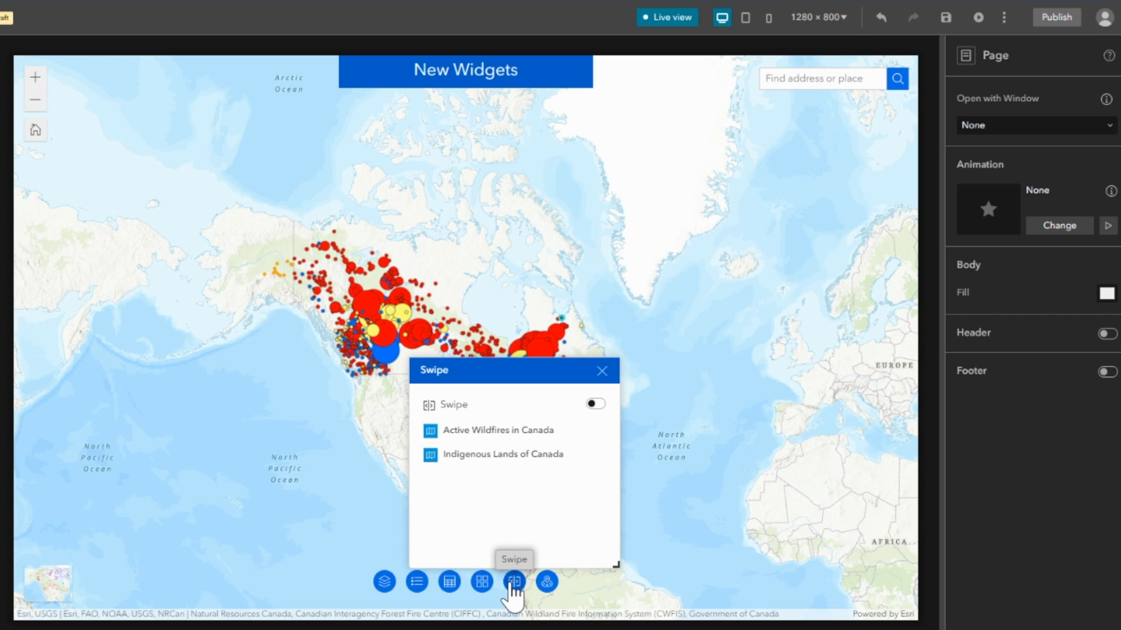
click(595, 404)
click(593, 370)
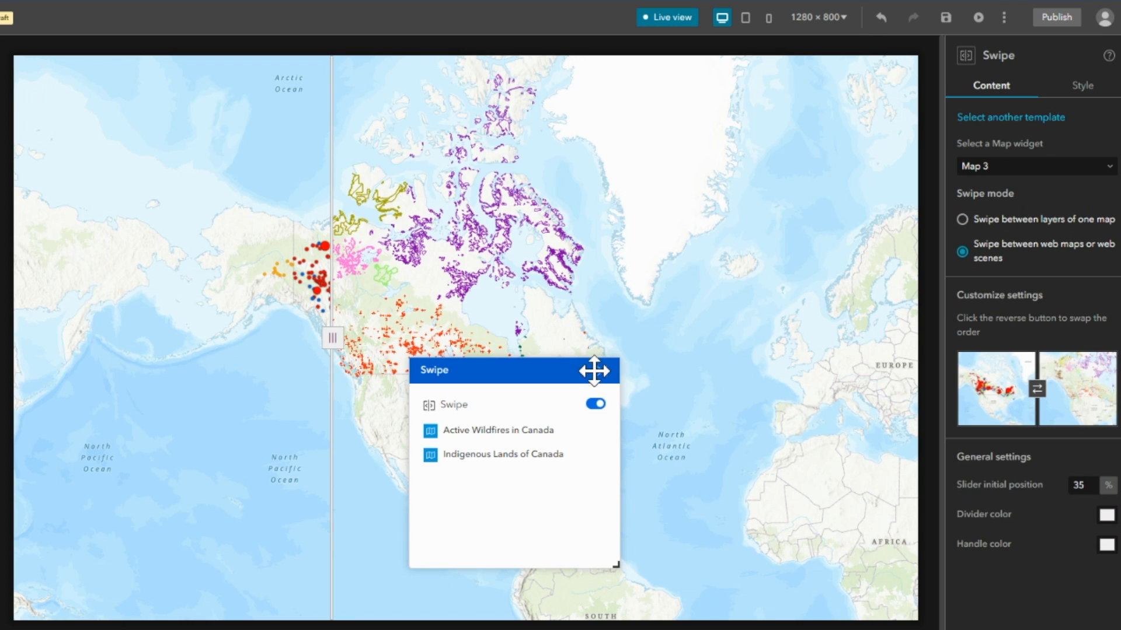
drag(555, 370, 899, 420)
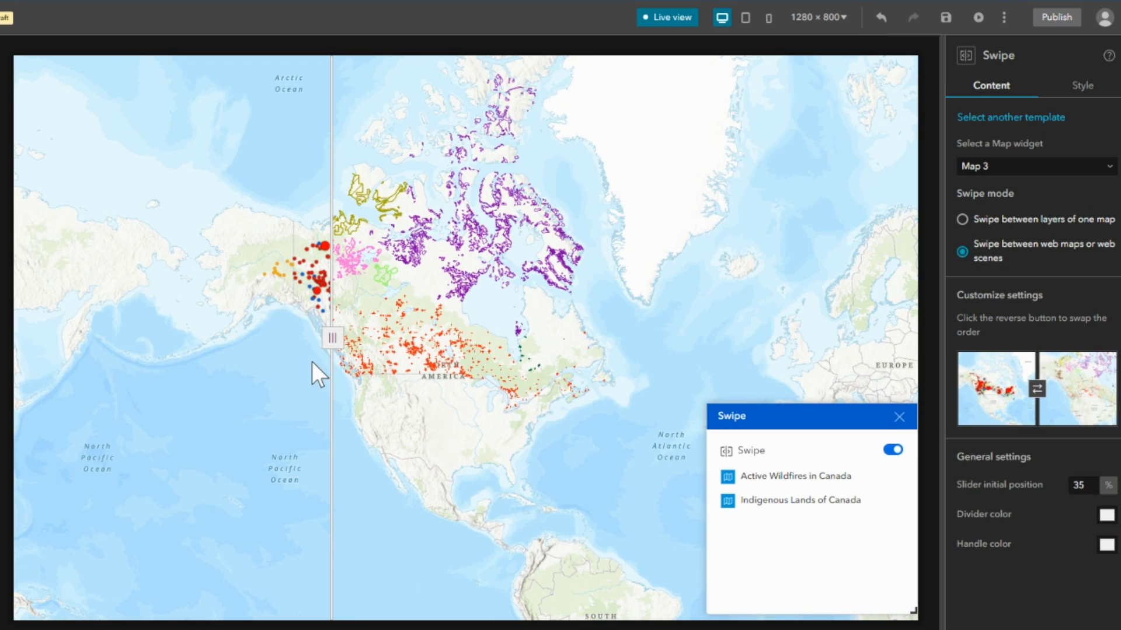
drag(331, 337, 673, 344)
click(899, 417)
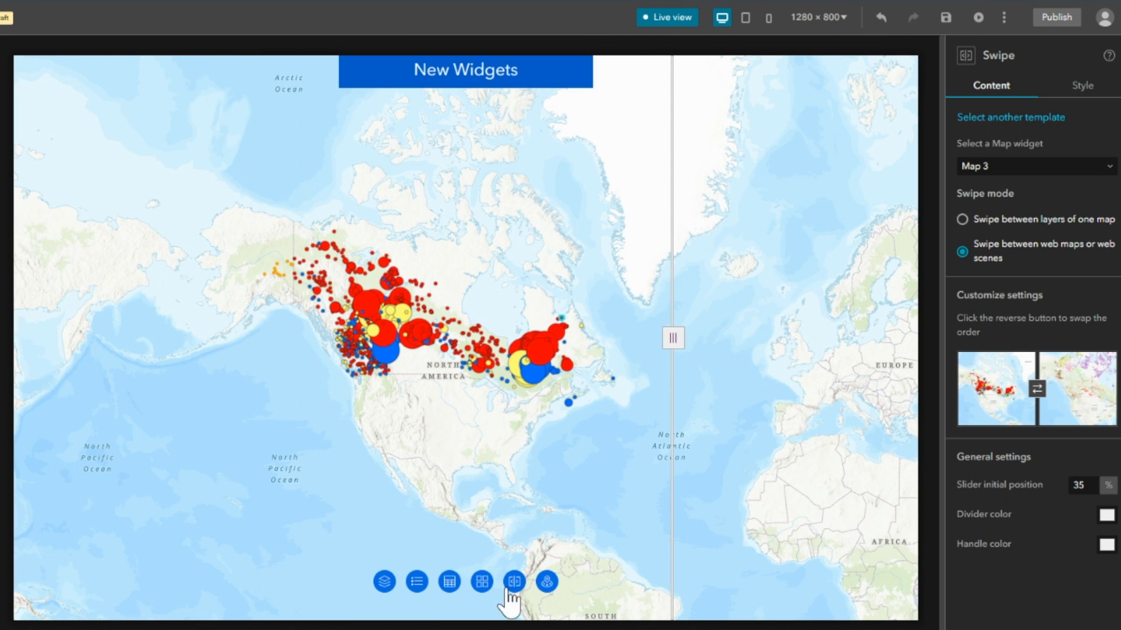
Turn off live view and set Map 3 as the map widget for Near Me (Beta).
click(547, 582)
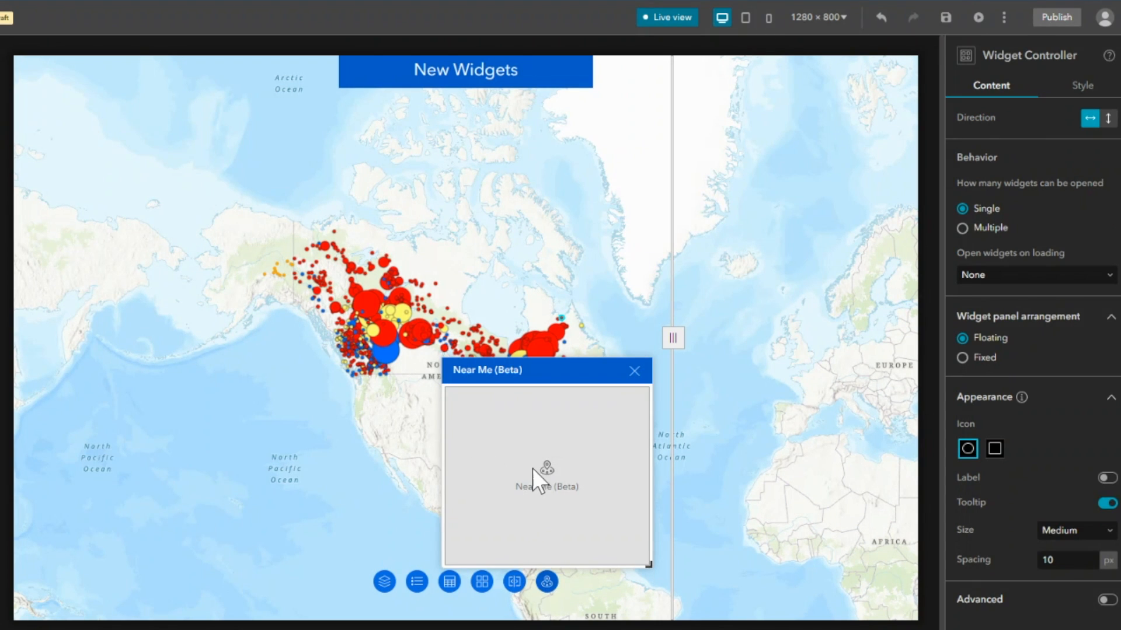
click(654, 19)
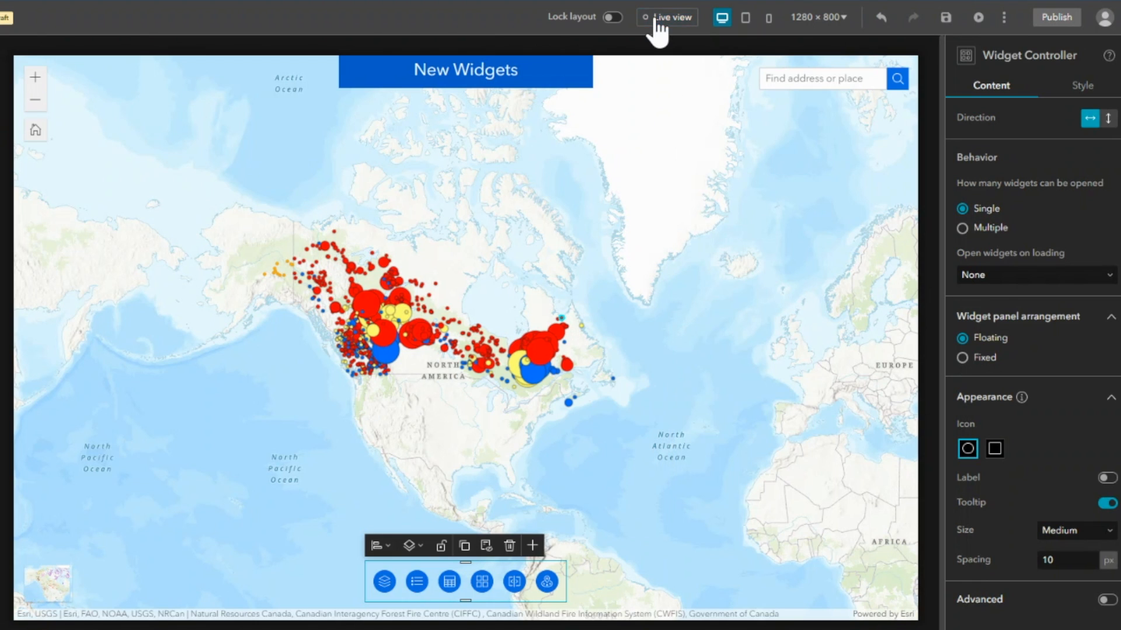
click(545, 584)
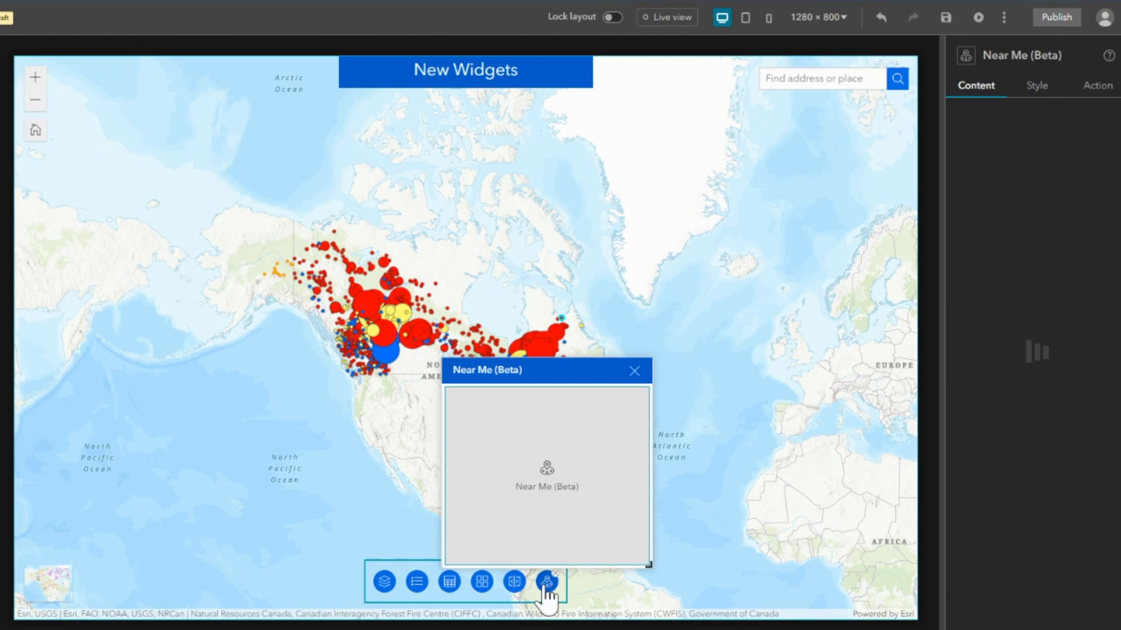
click(1084, 146)
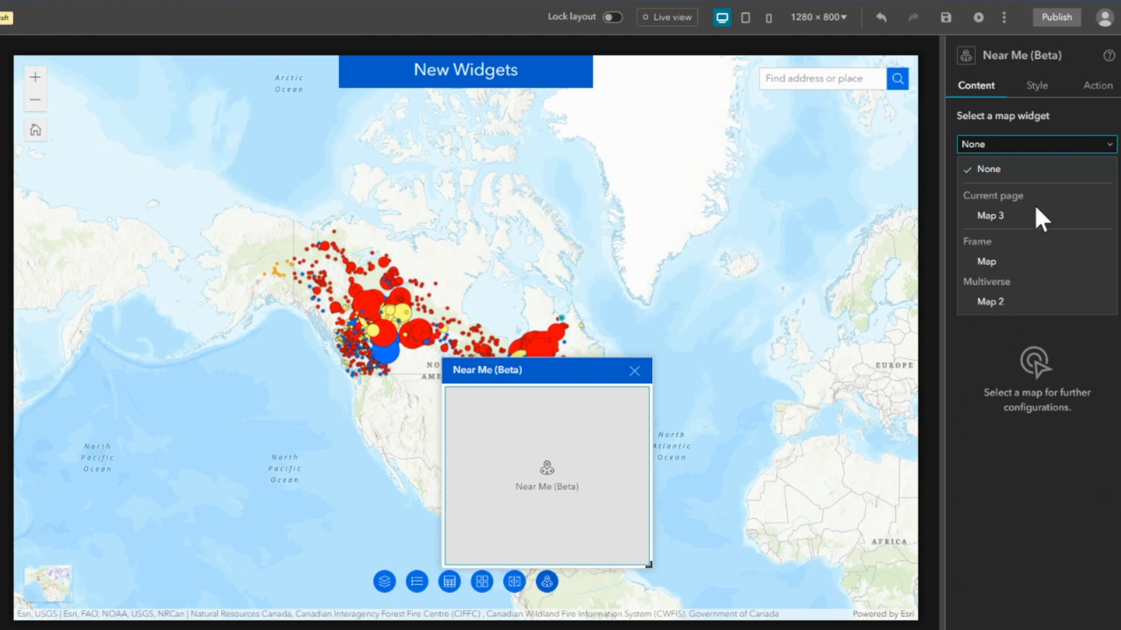
click(1035, 217)
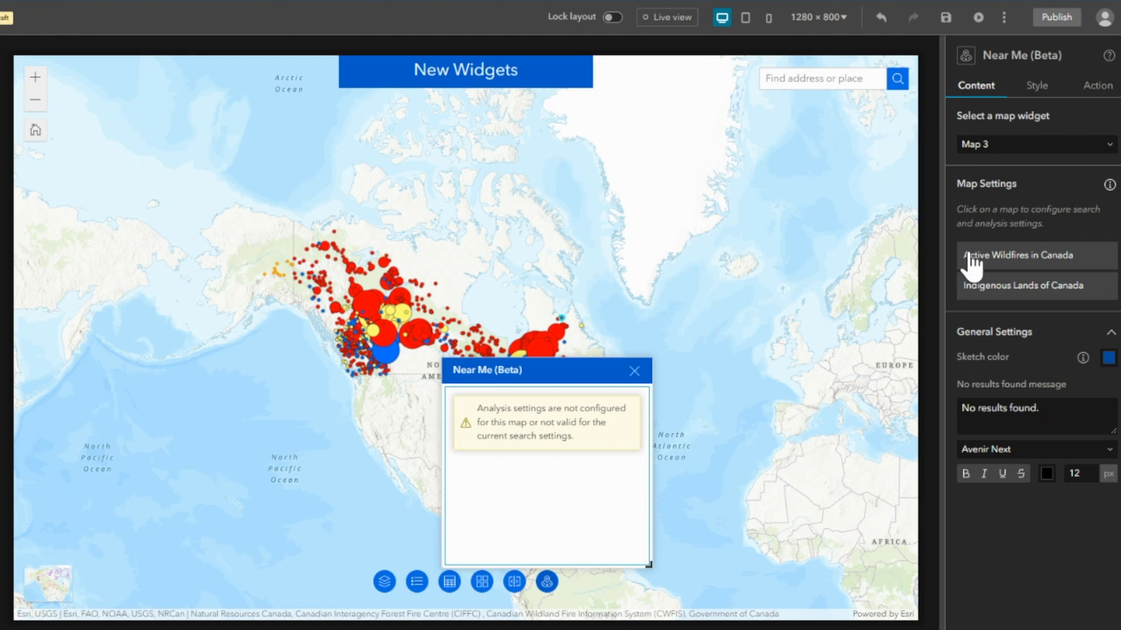
Add a Proximity analysis for the Active Wildfires in Canada layer to Near Me, with Fire Name as the display field.
click(1058, 262)
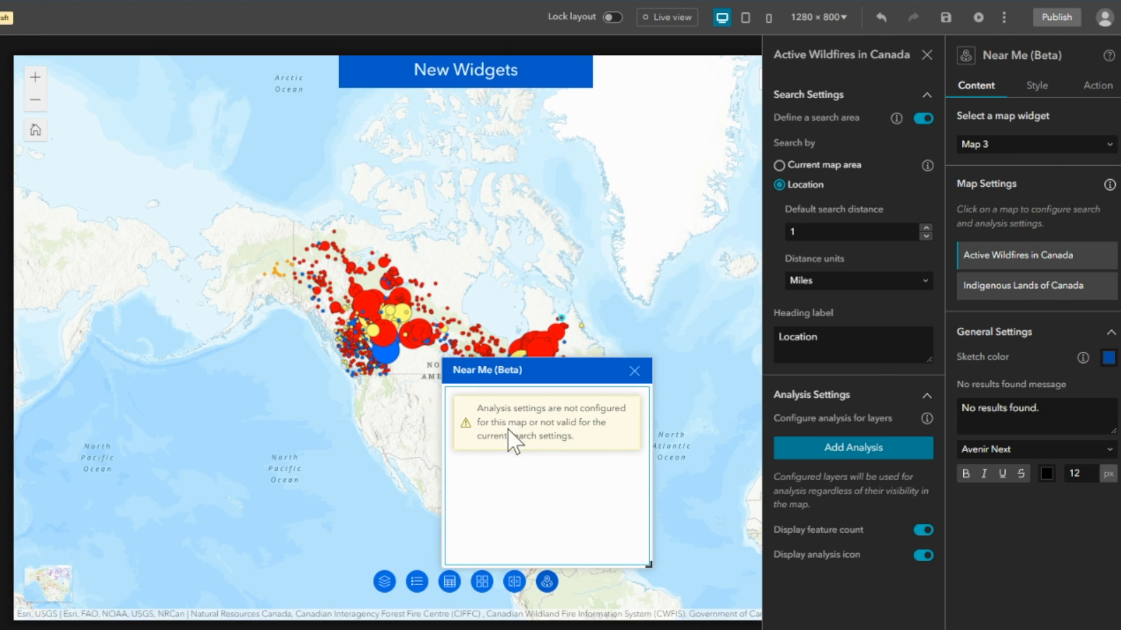
click(826, 458)
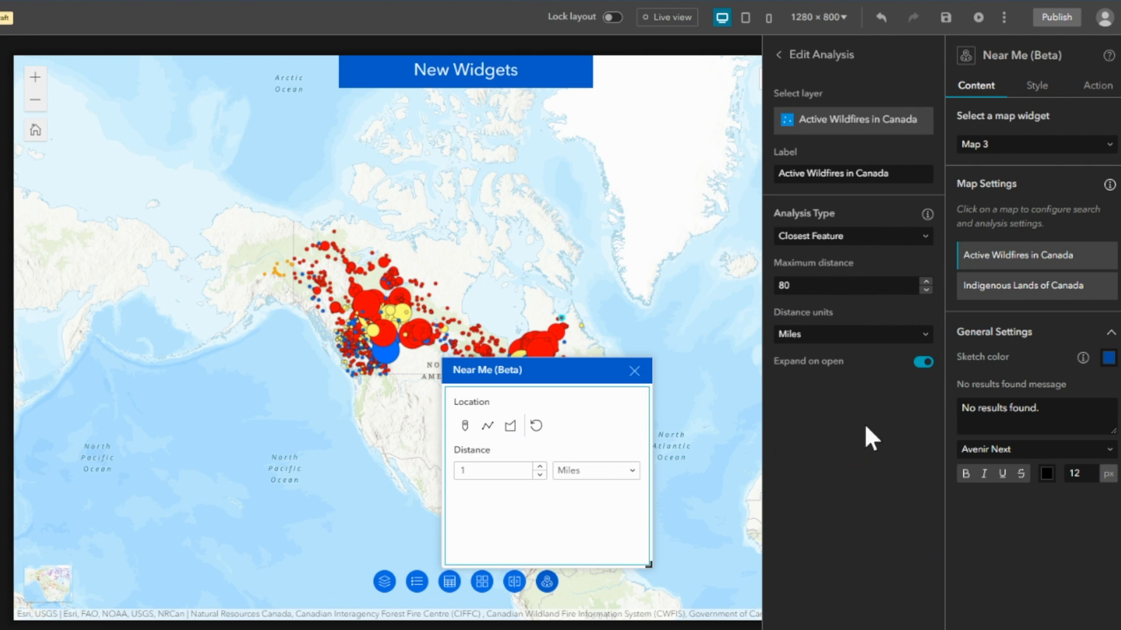
click(927, 244)
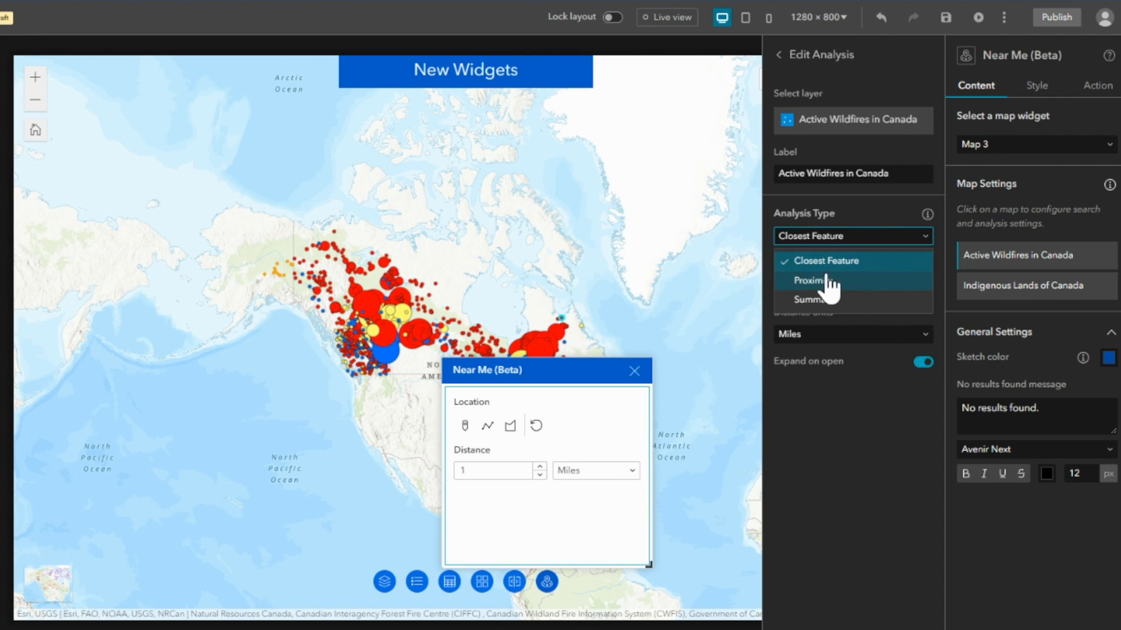
click(814, 281)
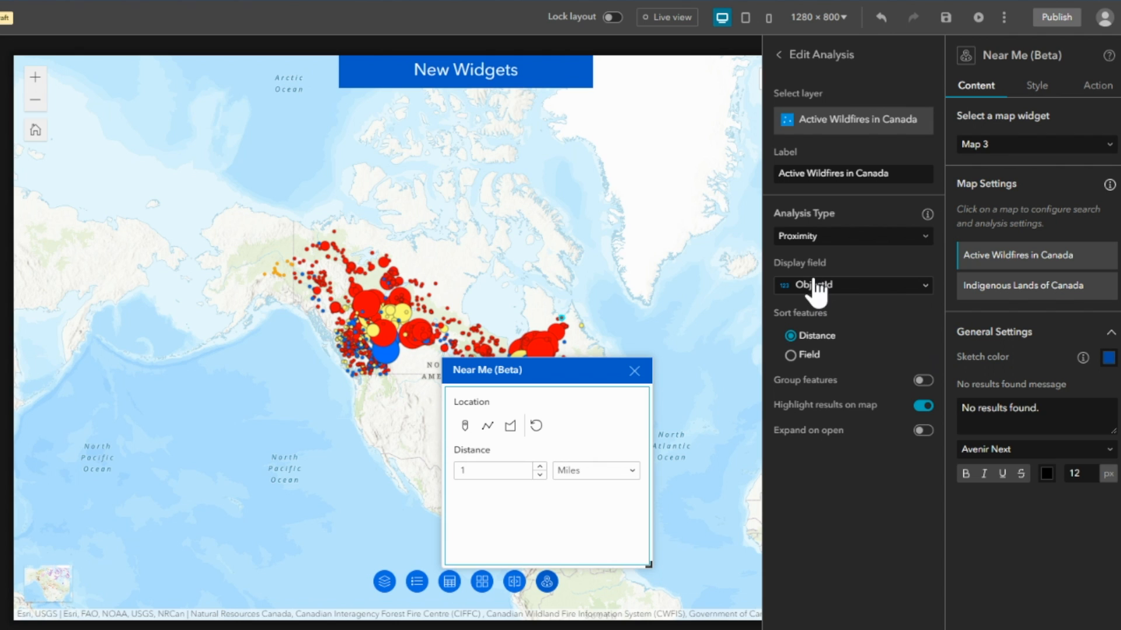
click(893, 286)
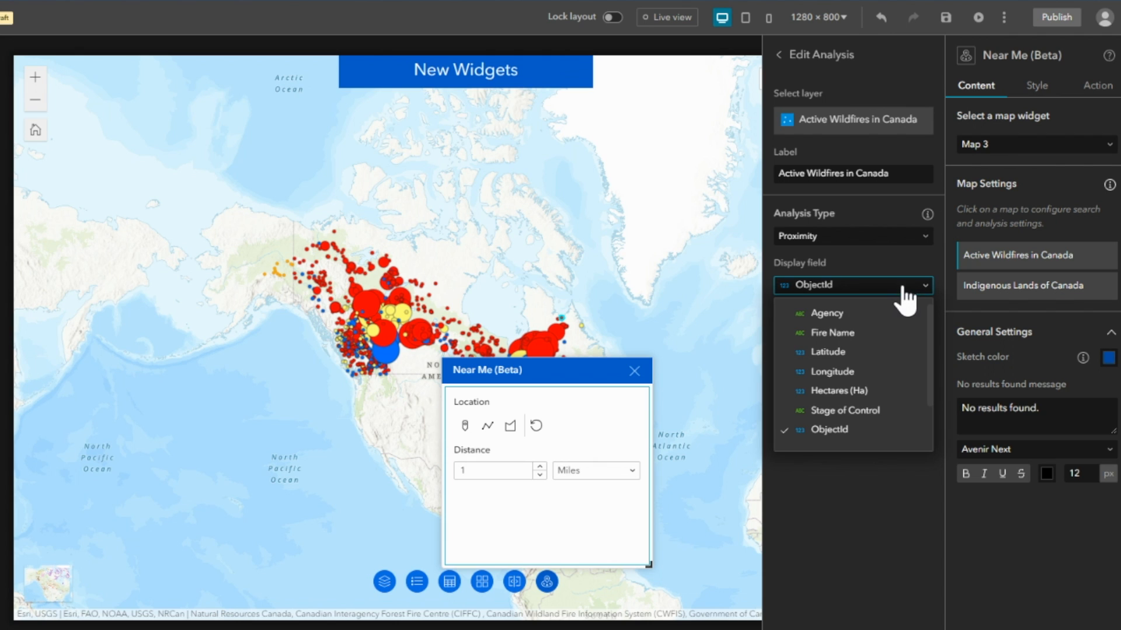
click(833, 334)
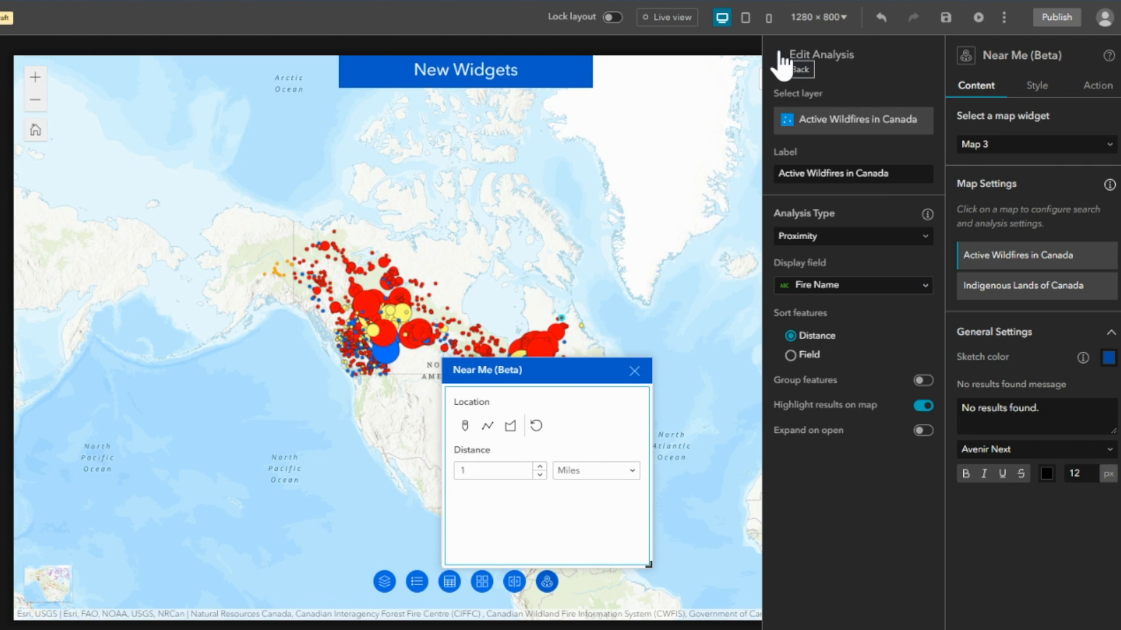
Open Near Me in live view, move its panel off Canada, and place a point location among the wildfires in northern Alberta.
click(677, 18)
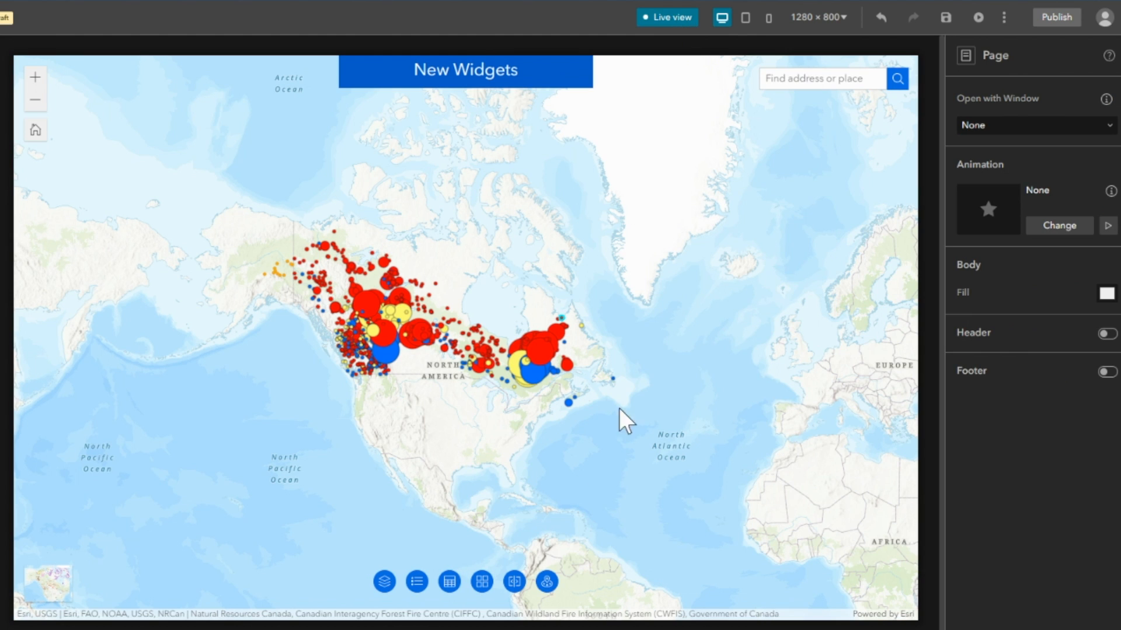
click(547, 582)
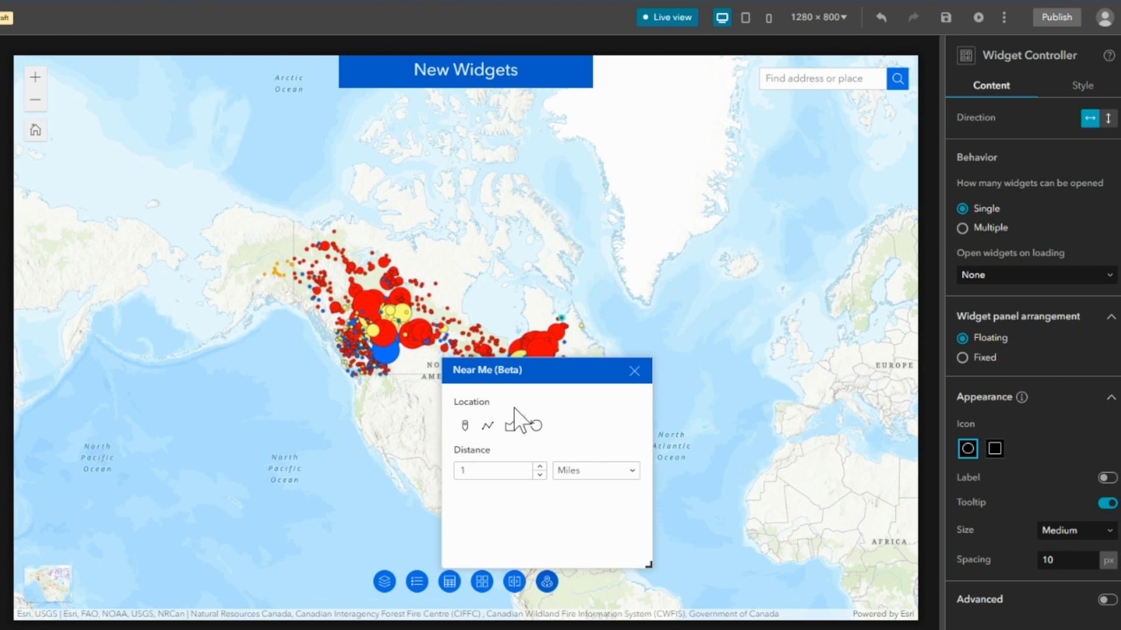
drag(523, 370, 740, 358)
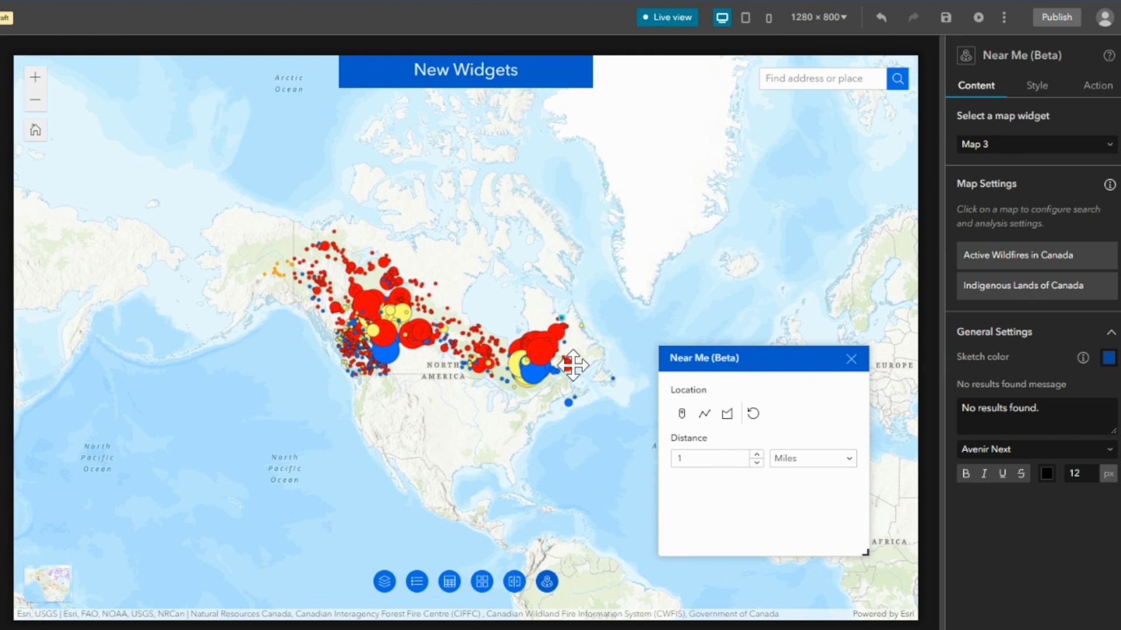
scroll(389, 334, up, 2)
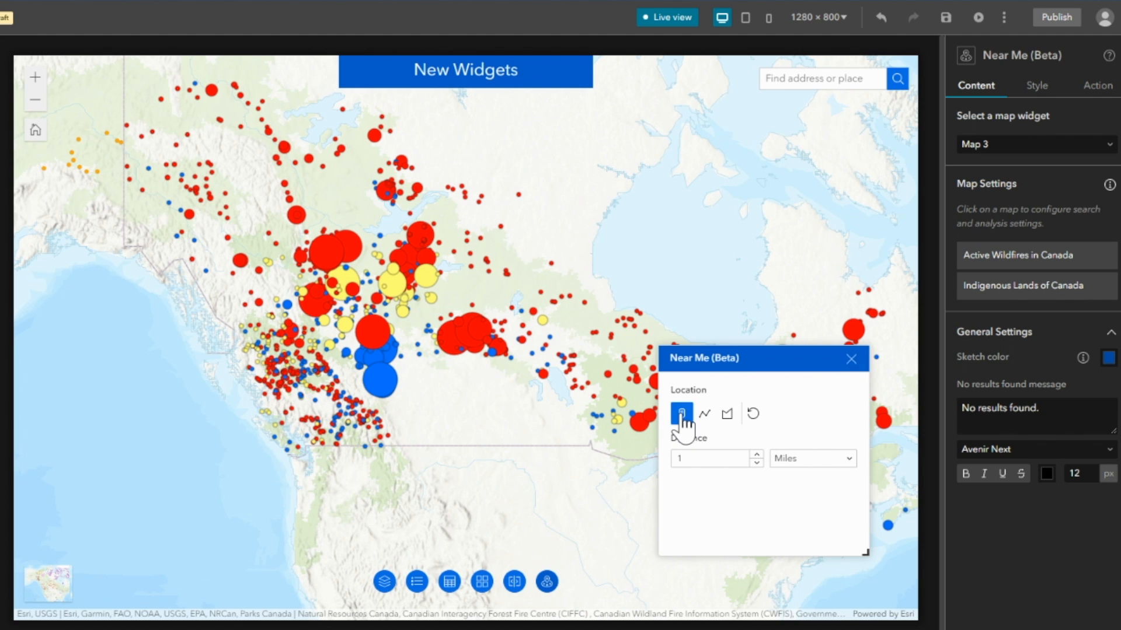
click(405, 301)
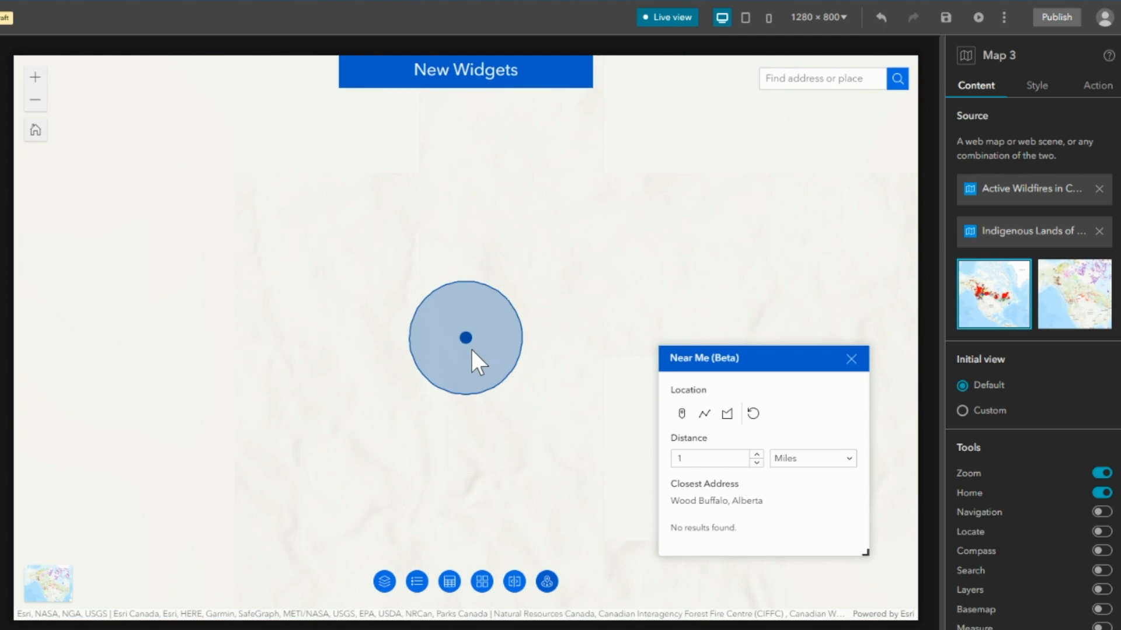
Set the Near Me search distance to 35 miles around the placed point.
scroll(485, 331, down, 3)
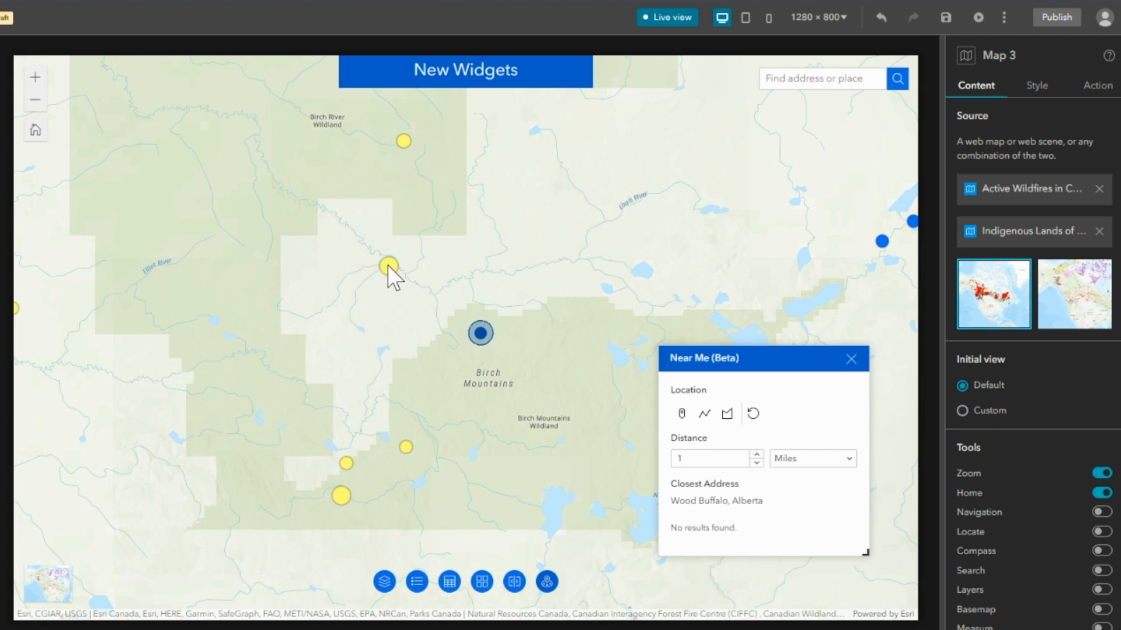
drag(682, 458, 666, 455)
key(BackSpace)
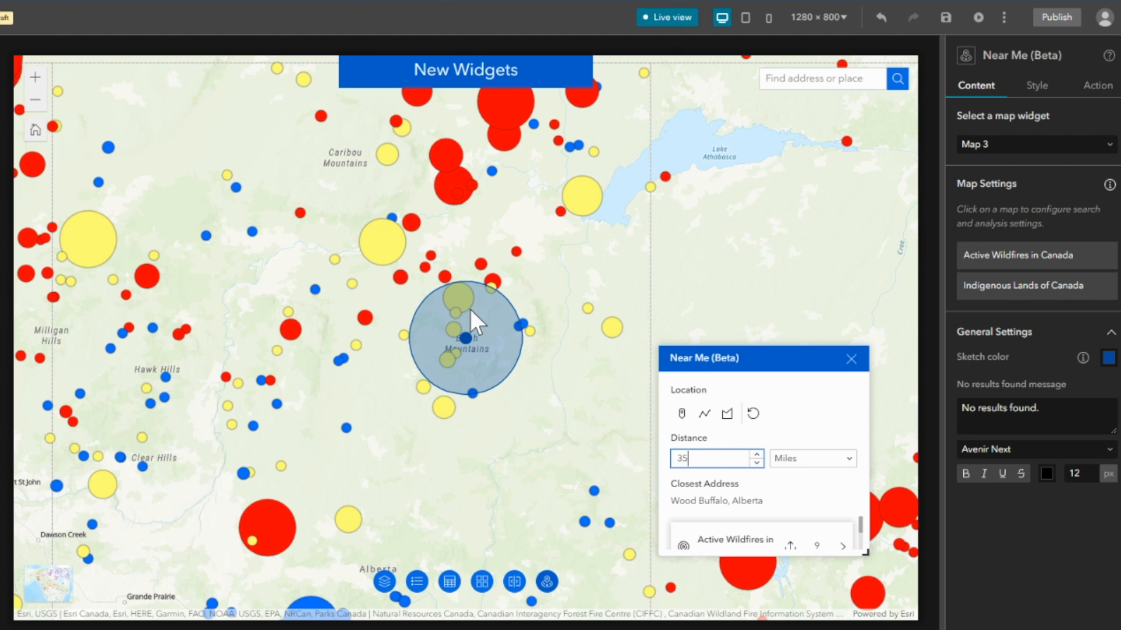
Enlarge the Near Me panel and expand the Active Wildfires in Canada results.
click(860, 530)
drag(866, 555, 906, 613)
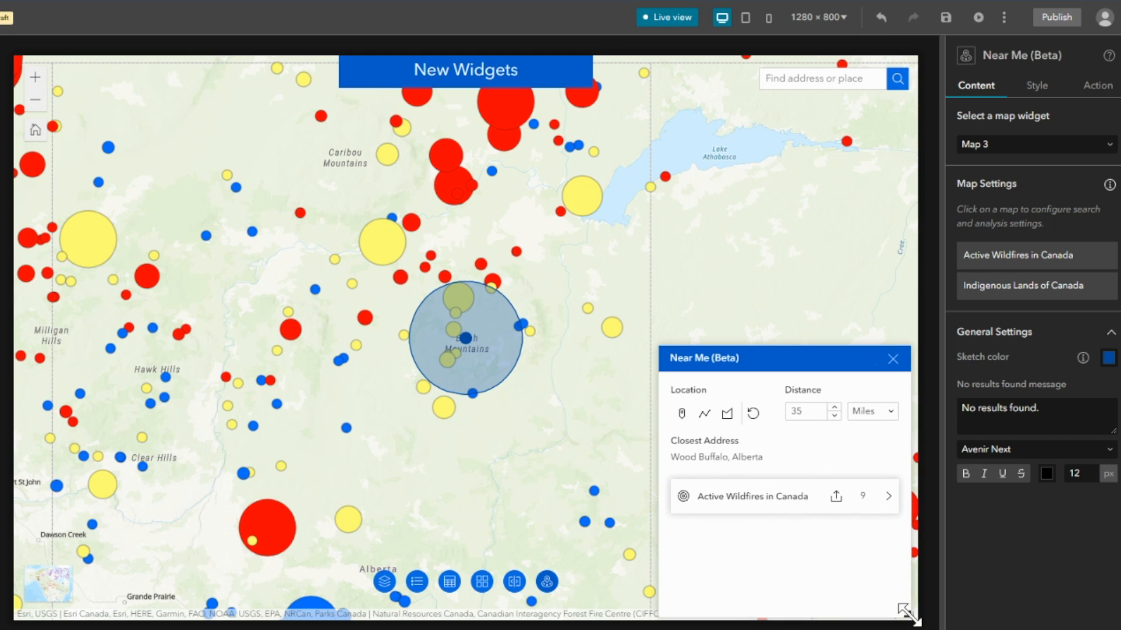
click(757, 496)
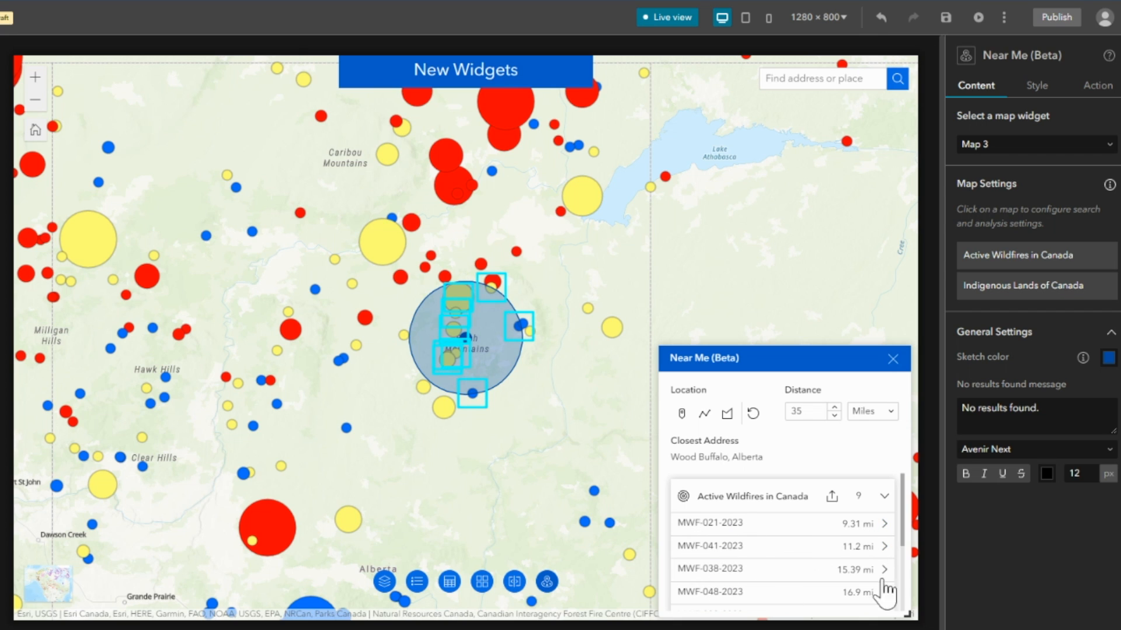
Clear the point search, draw a multi-segment line location around the Birch Mountains in Near Me, and expand its Active Wildfires in Canada results.
click(753, 413)
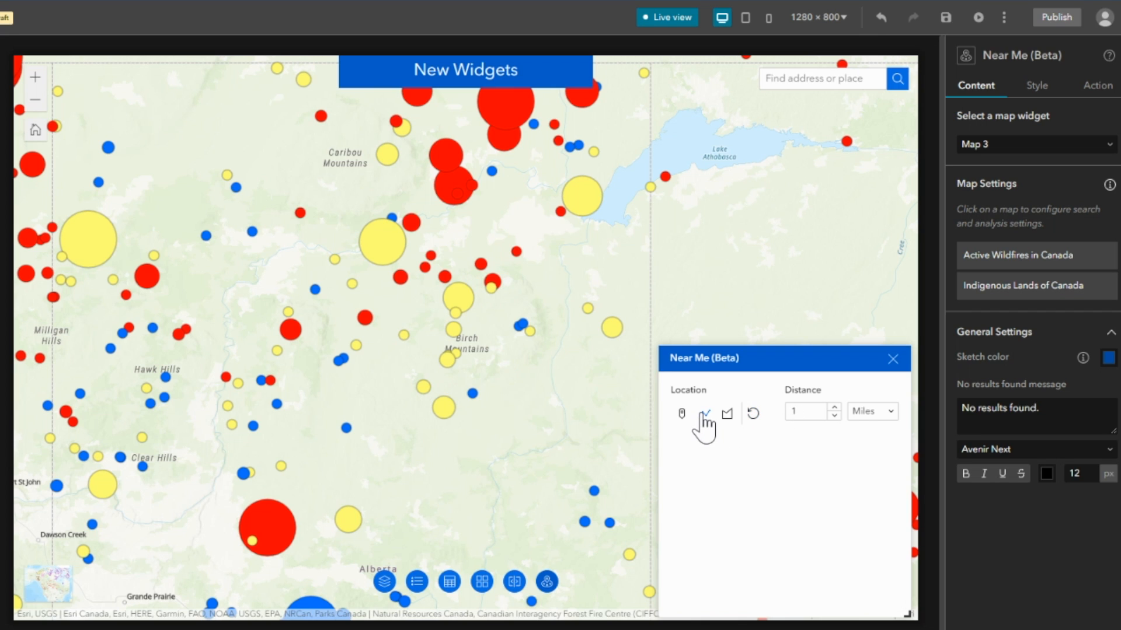
click(704, 414)
click(446, 249)
double_click(419, 274)
click(391, 339)
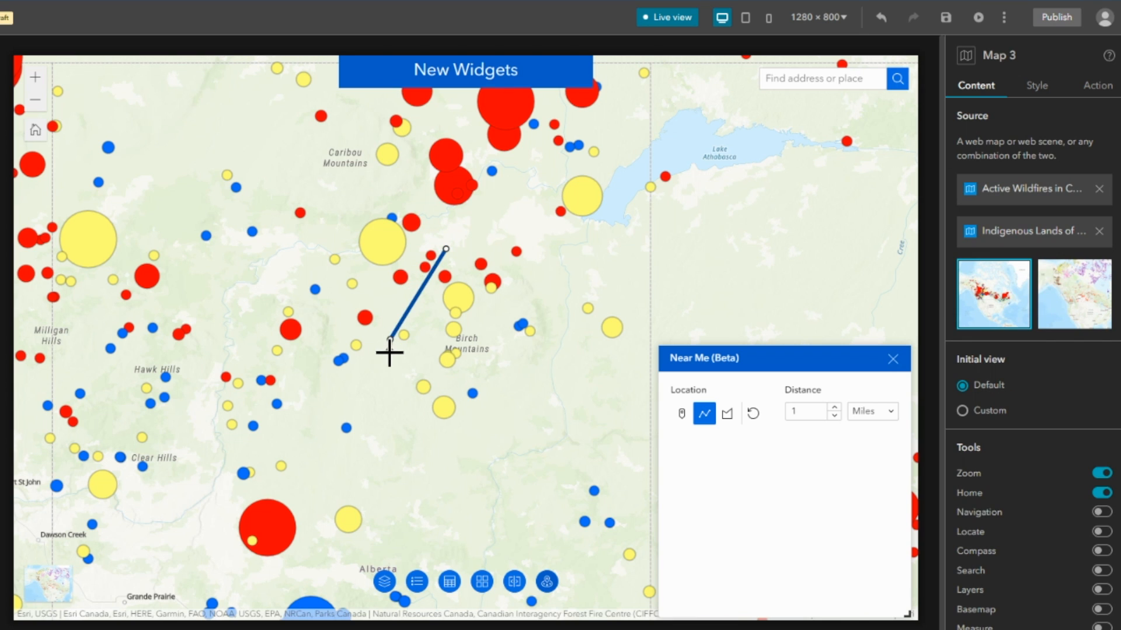
click(390, 390)
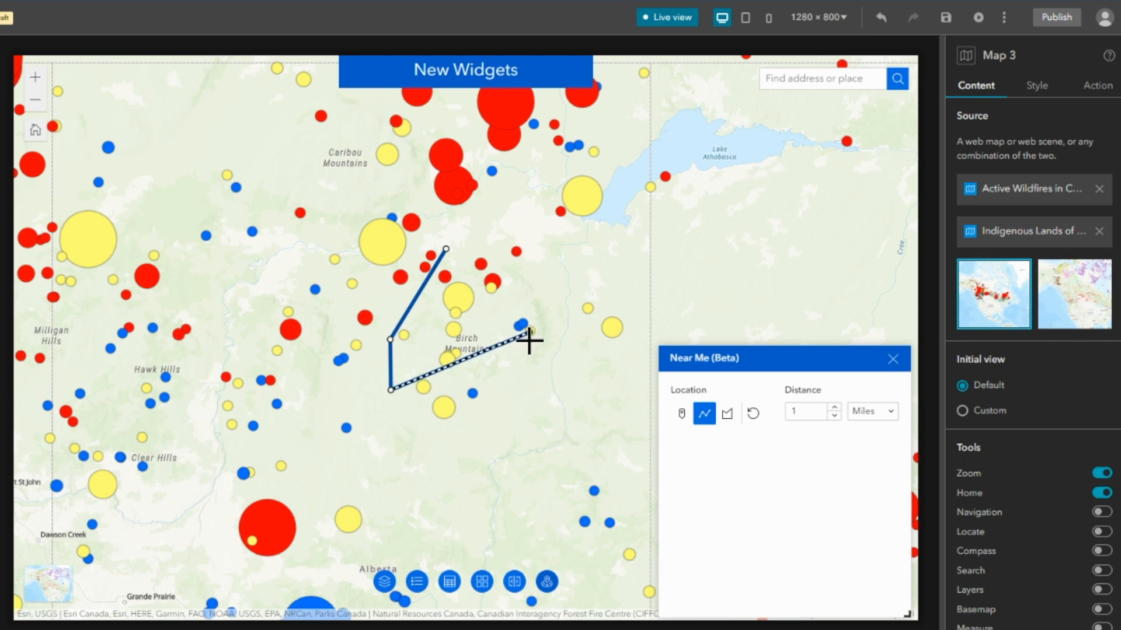
click(545, 375)
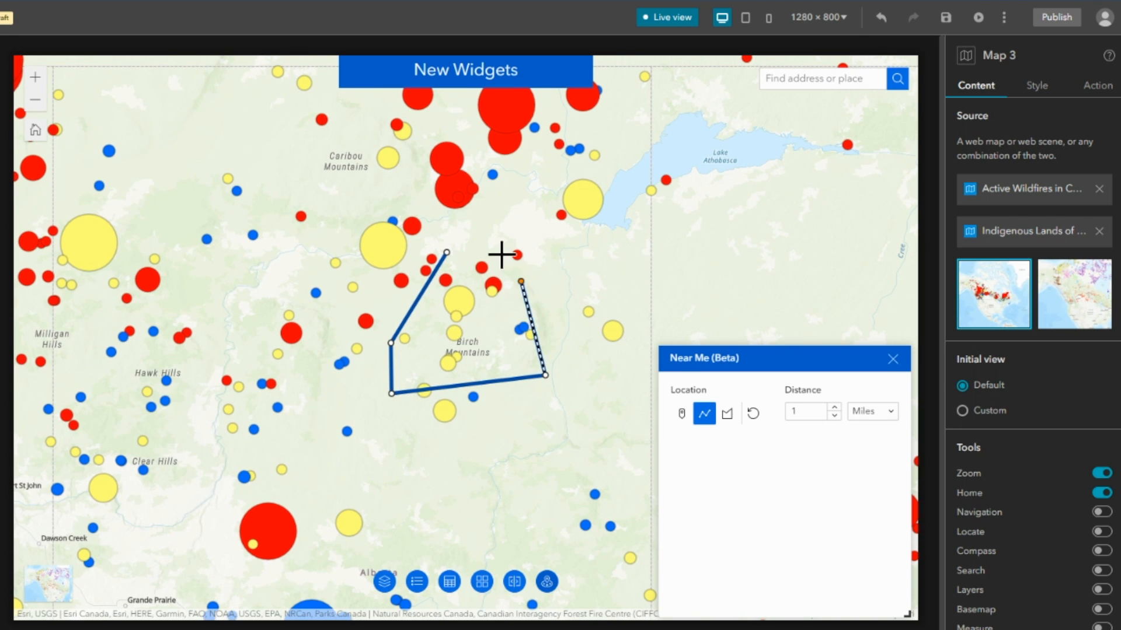
double_click(488, 248)
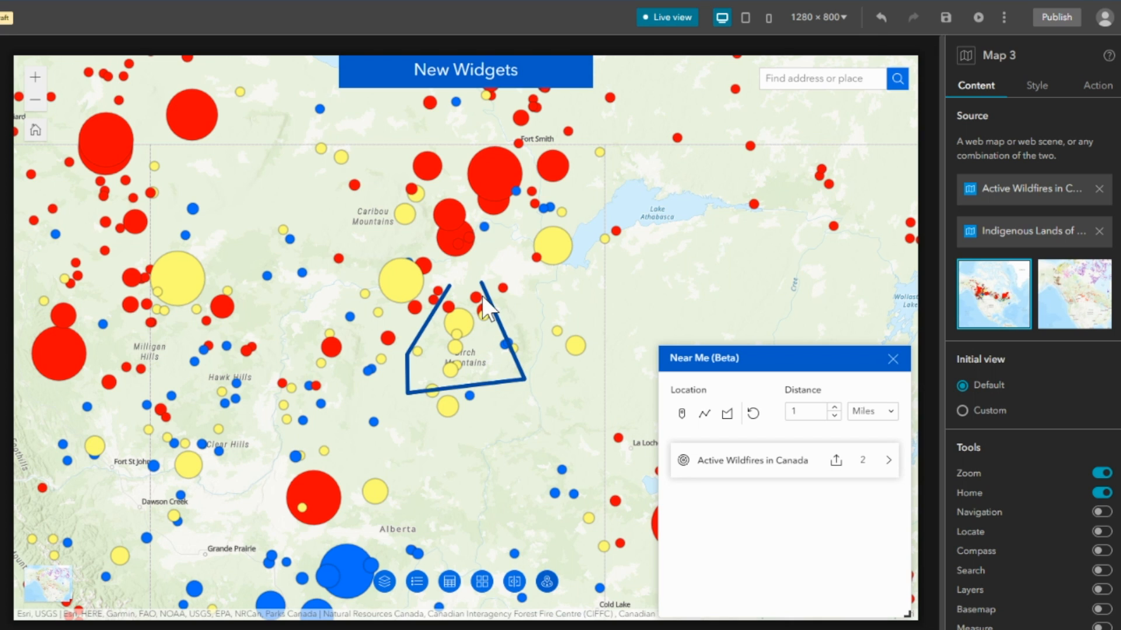
click(722, 464)
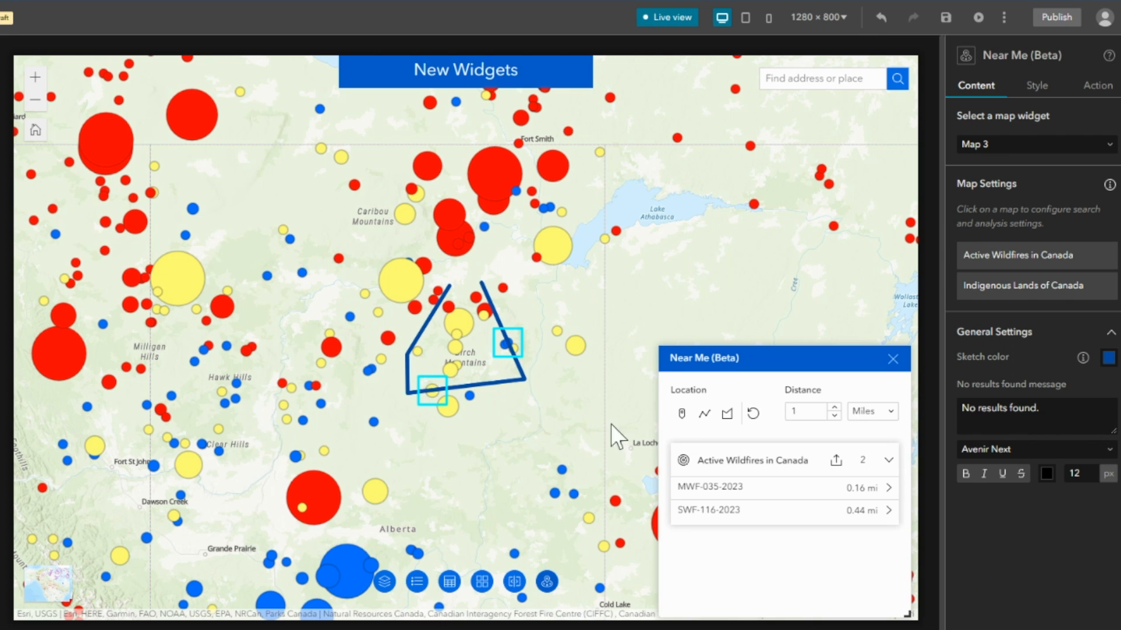
Set the Near Me search distance around the drawn line to 20 miles and expand the updated wildfire results.
click(794, 411)
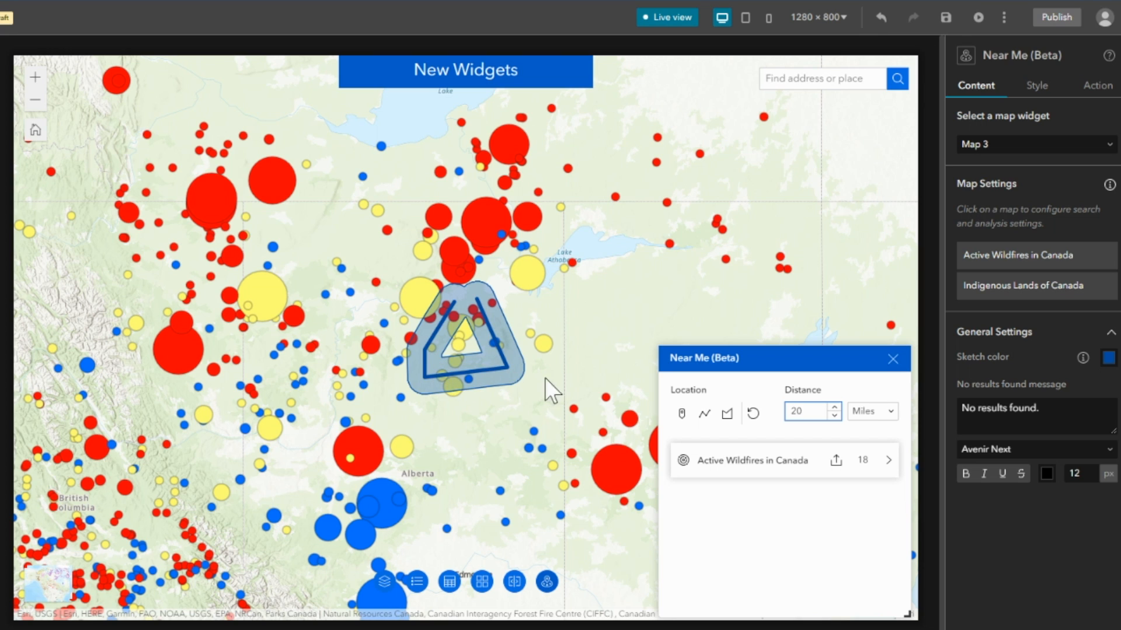
click(794, 467)
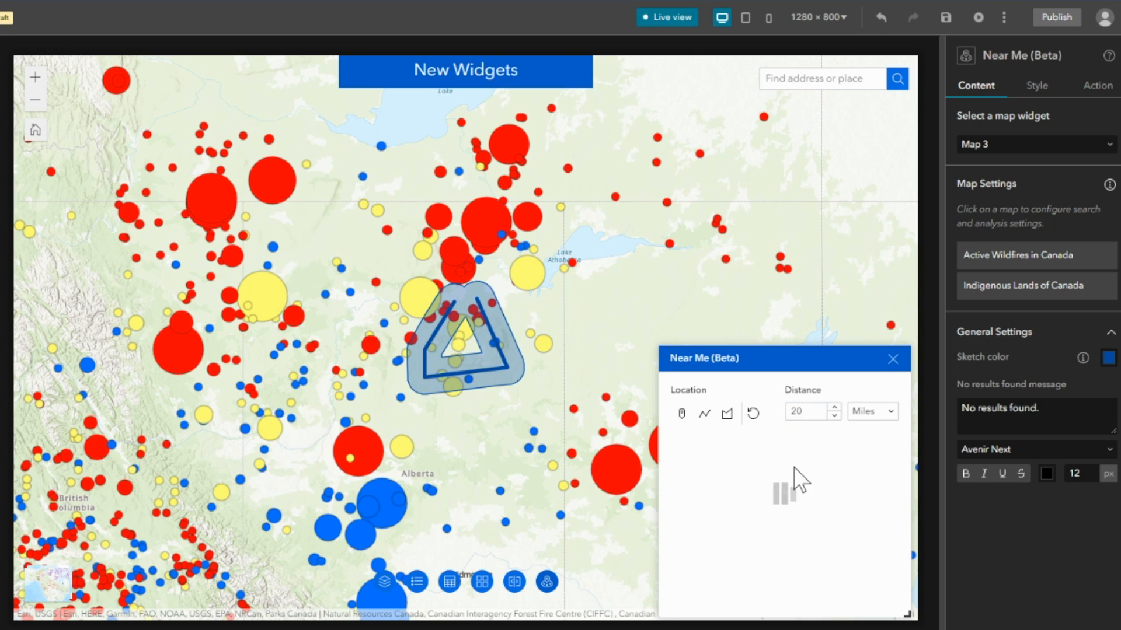
click(752, 465)
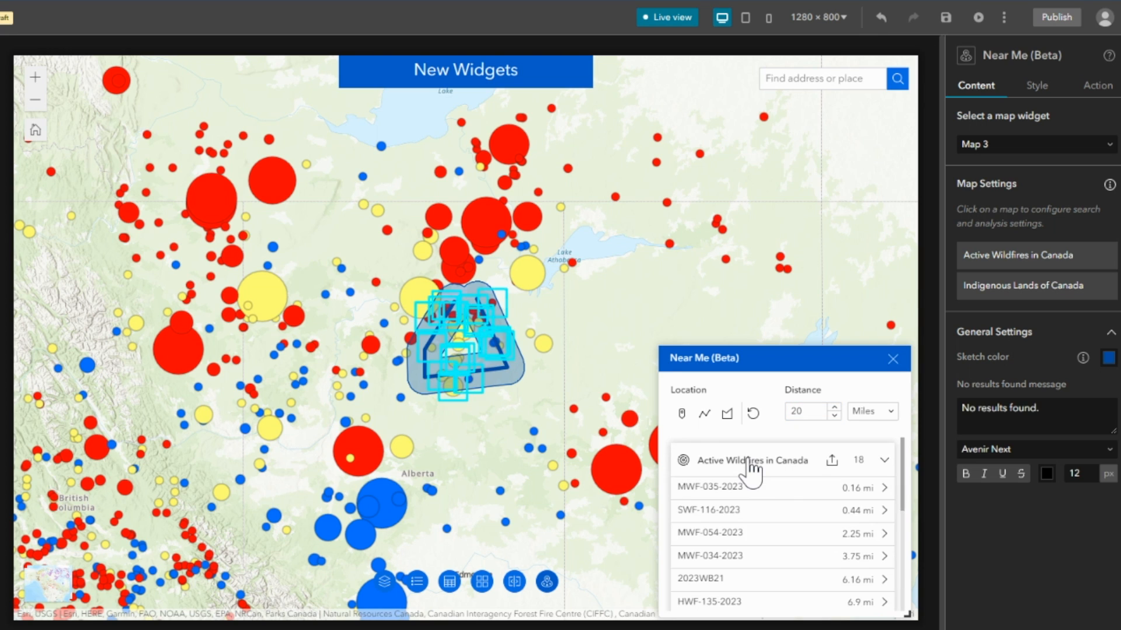
scroll(450, 316, up, 3)
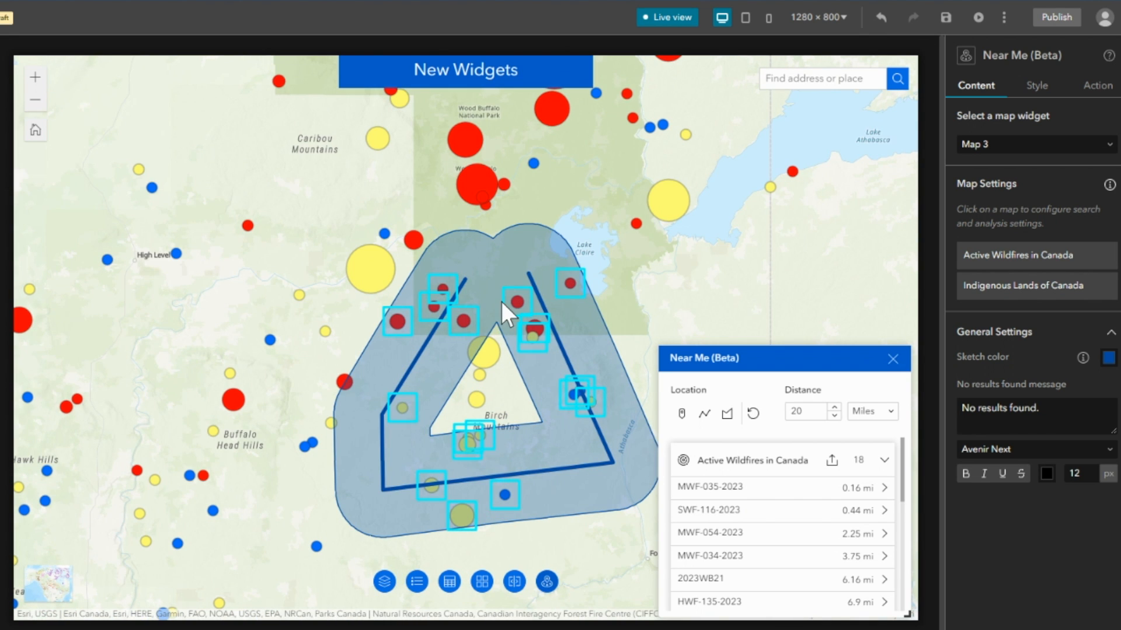
scroll(499, 299, down, 3)
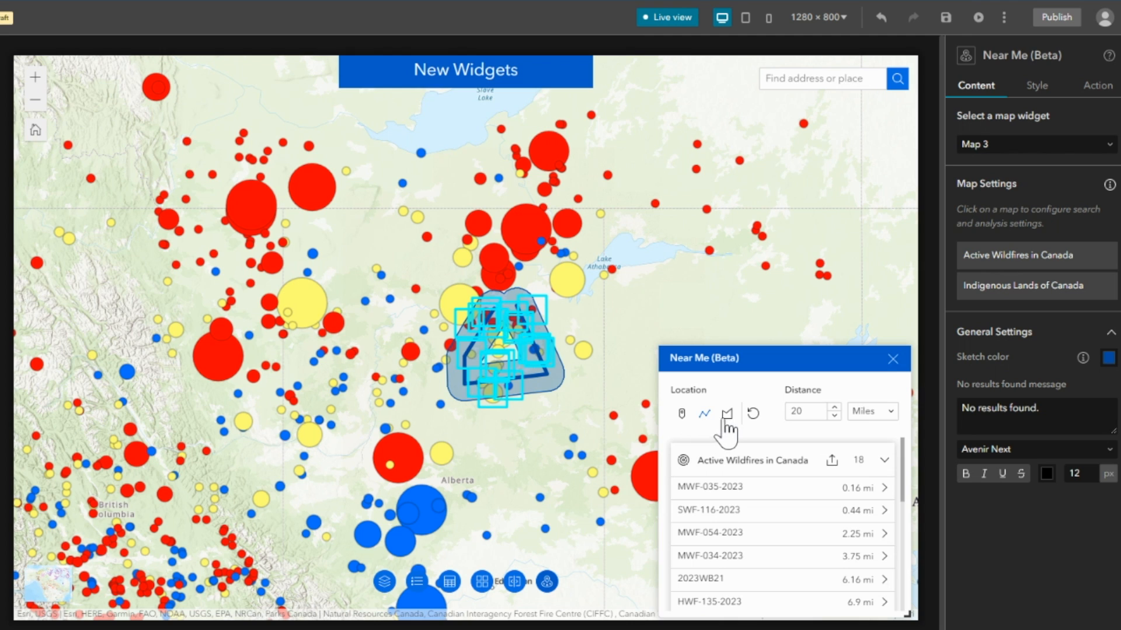
Set the Near Me sketch color to transparent and draw a five-sided polygon location around the wildfires between Caribou Mountains and Fort Smith.
click(727, 413)
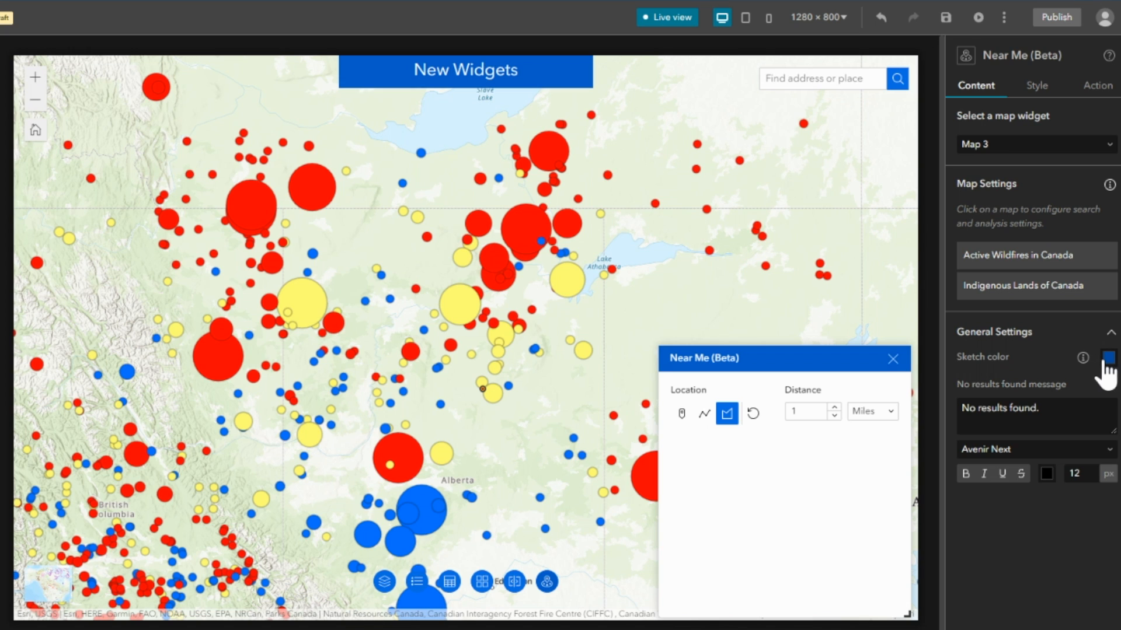
click(1108, 361)
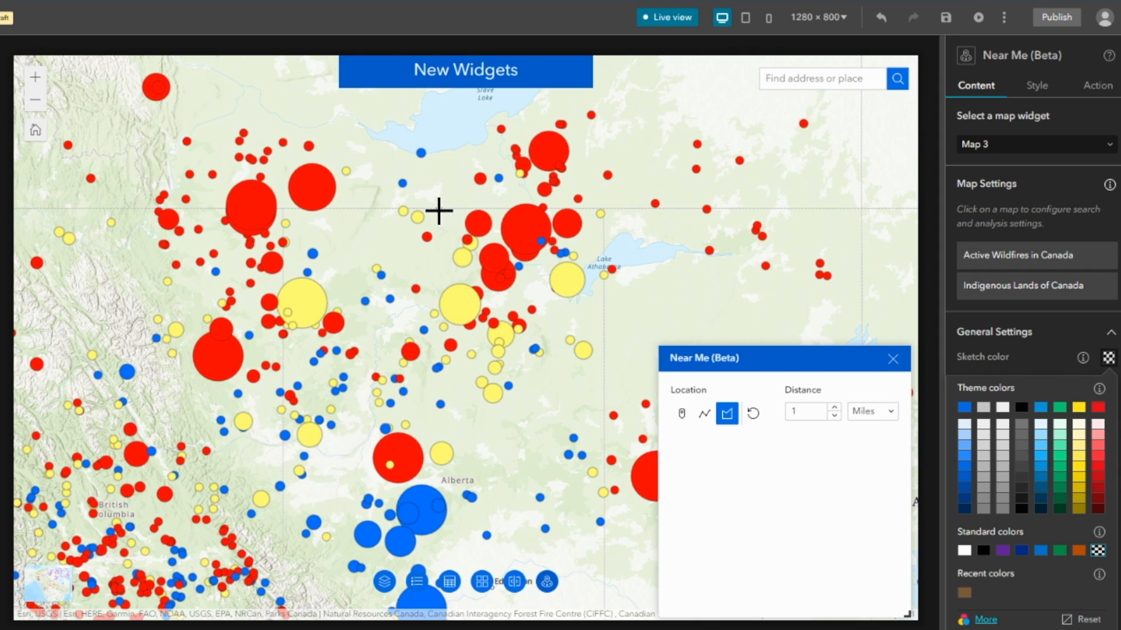
click(438, 210)
click(424, 260)
click(456, 274)
click(561, 233)
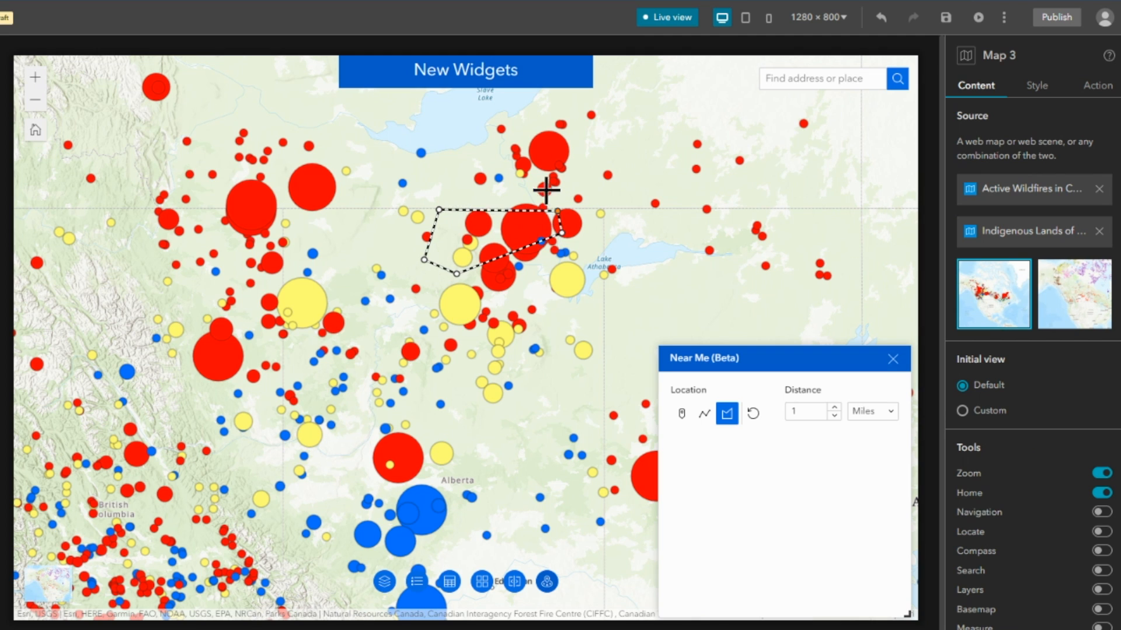
double_click(501, 183)
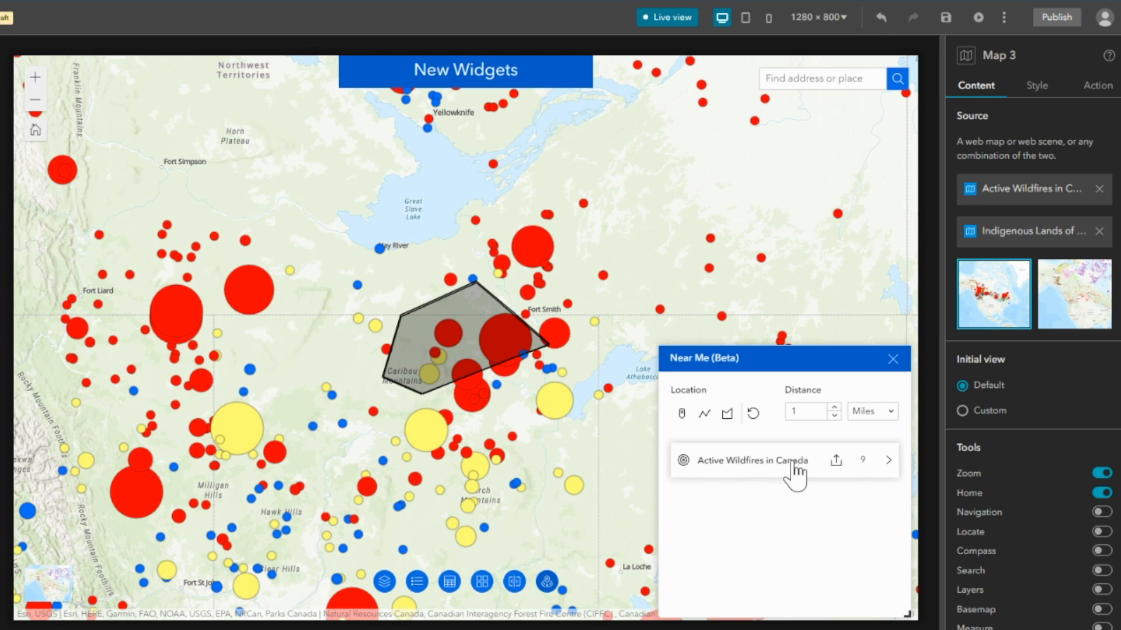
Review the Active Wildfires in Canada results for the polygon, closing Near Me and leaving live view when done.
click(753, 464)
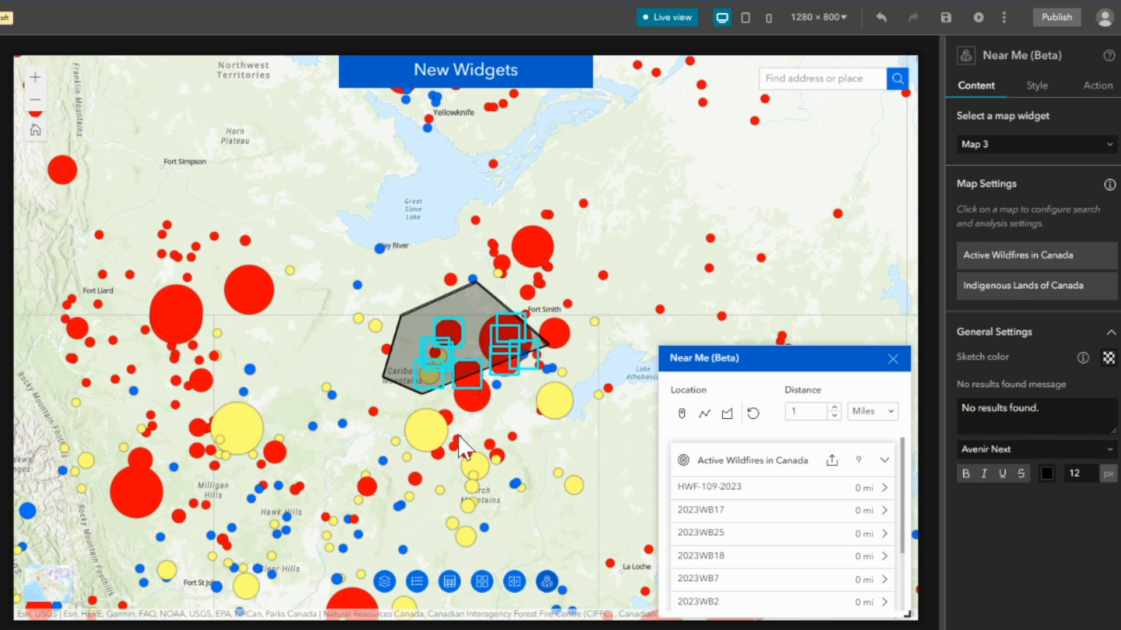
scroll(797, 542, down, 3)
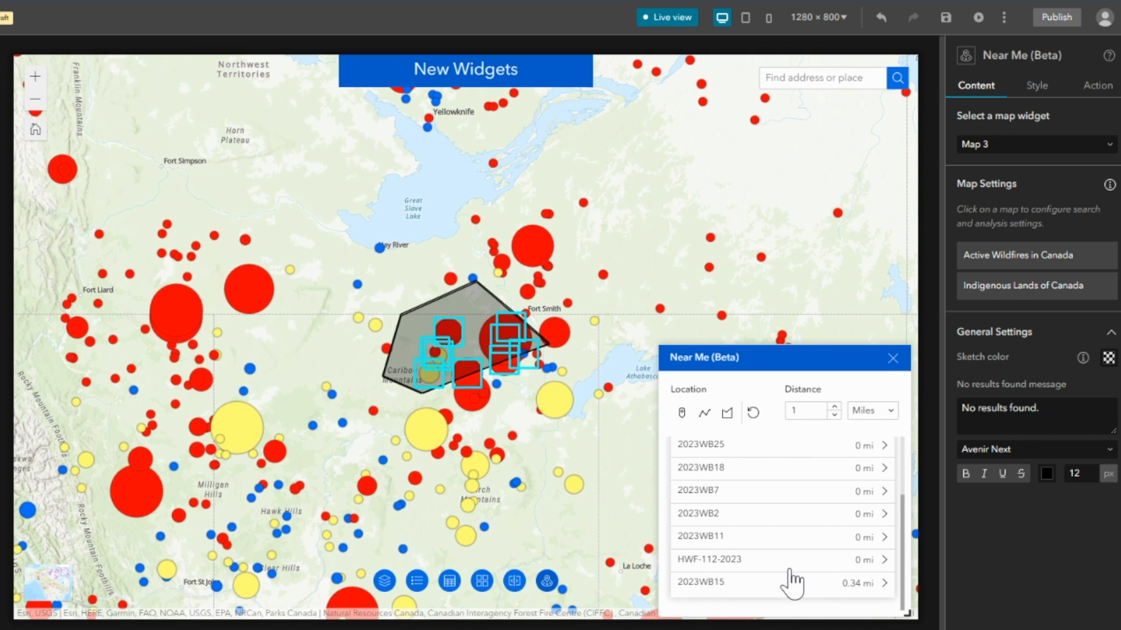
click(893, 358)
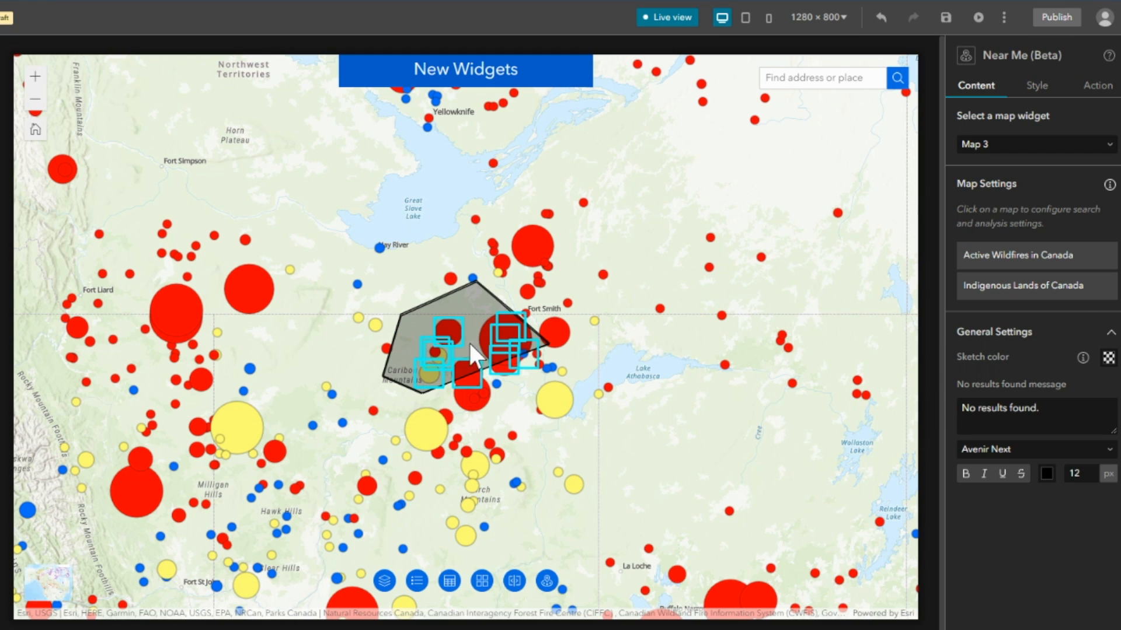
click(657, 17)
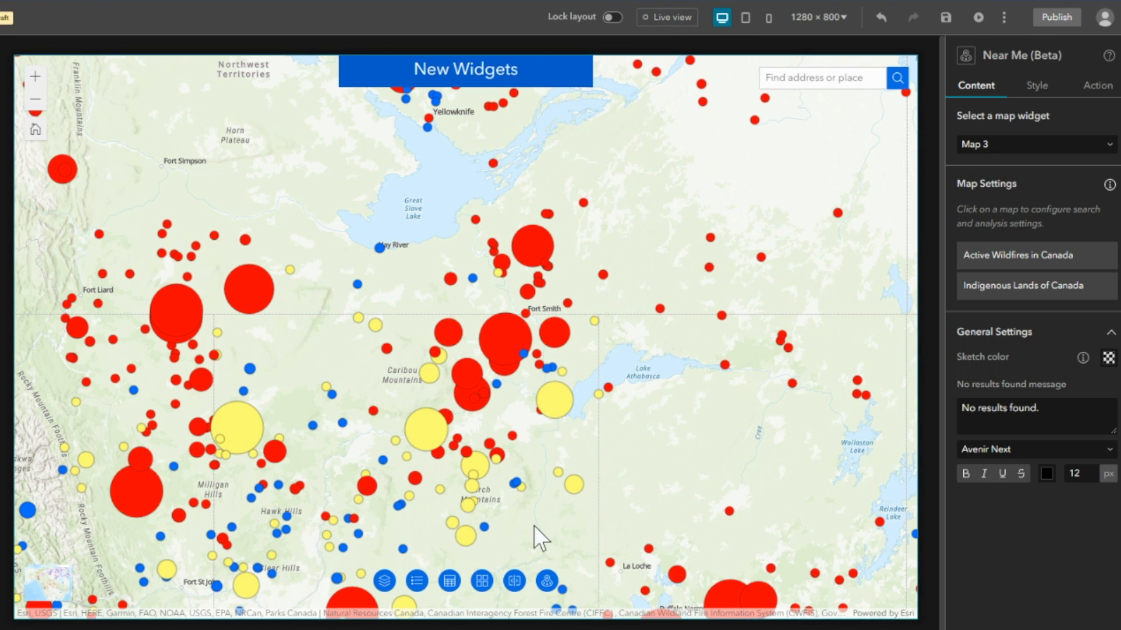
Add a Closest Feature analysis for Active Wildfires in Canada to Near Me and review the available analysis types.
click(547, 581)
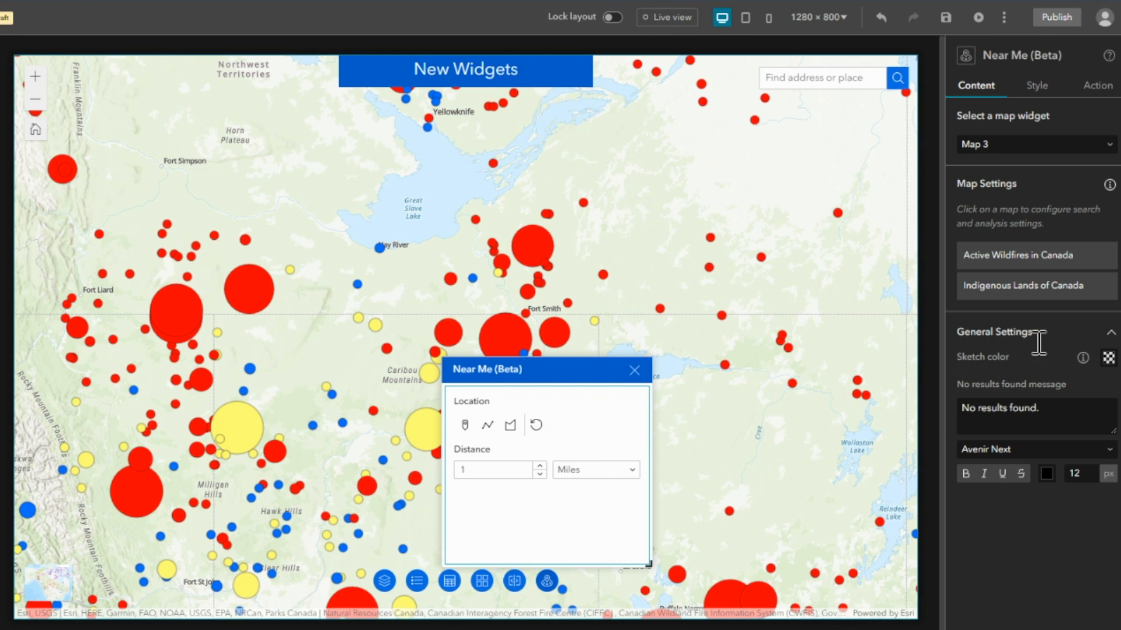
click(998, 260)
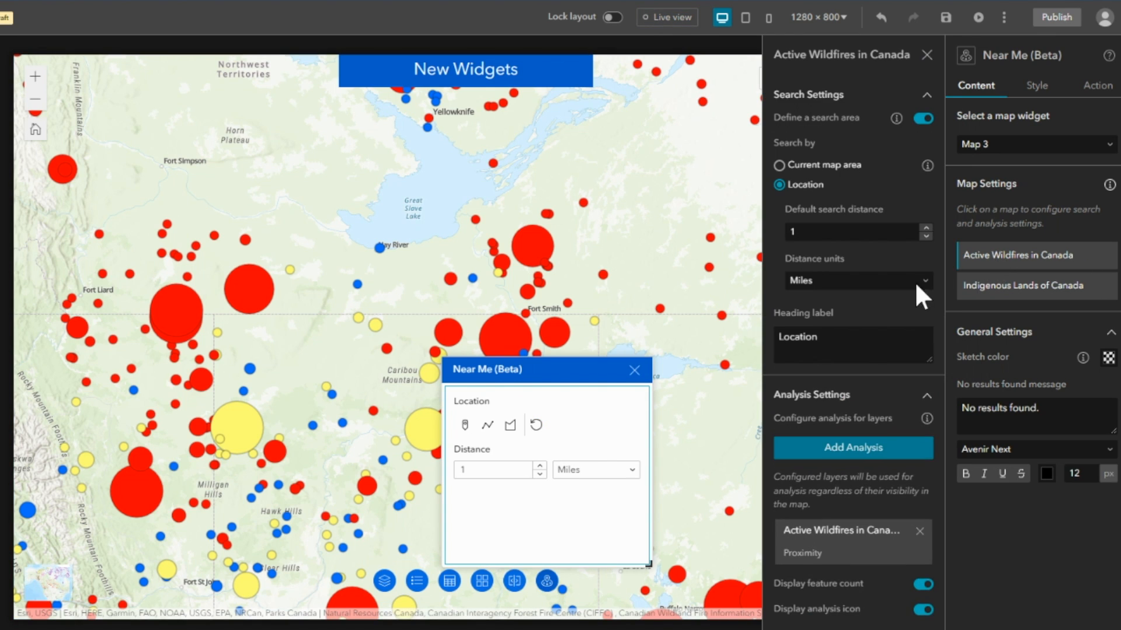
click(854, 450)
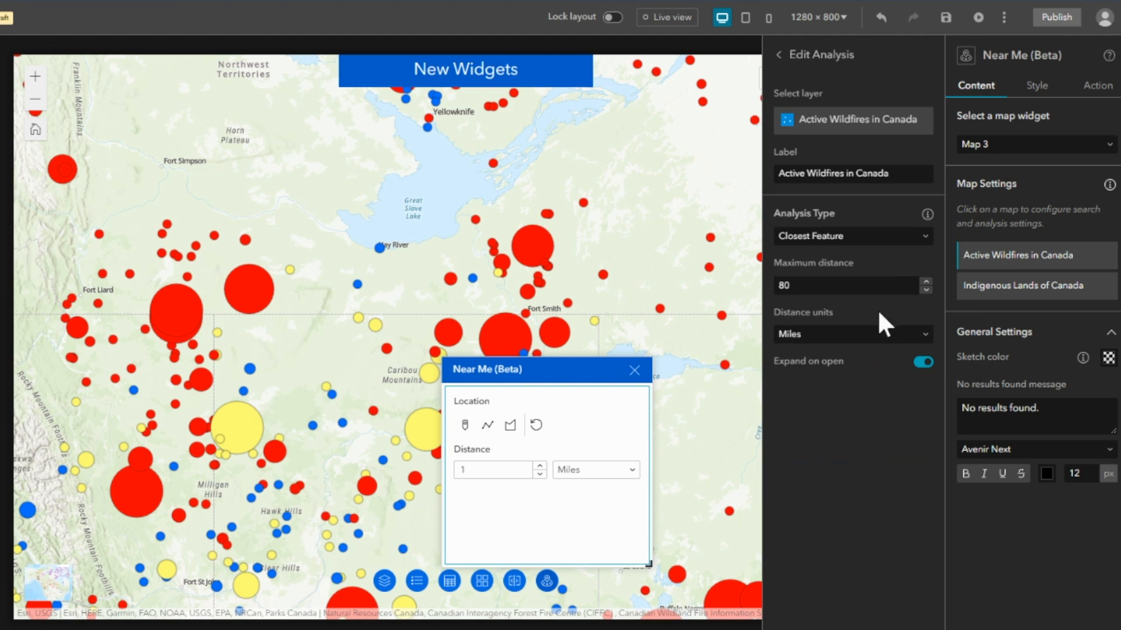
click(924, 239)
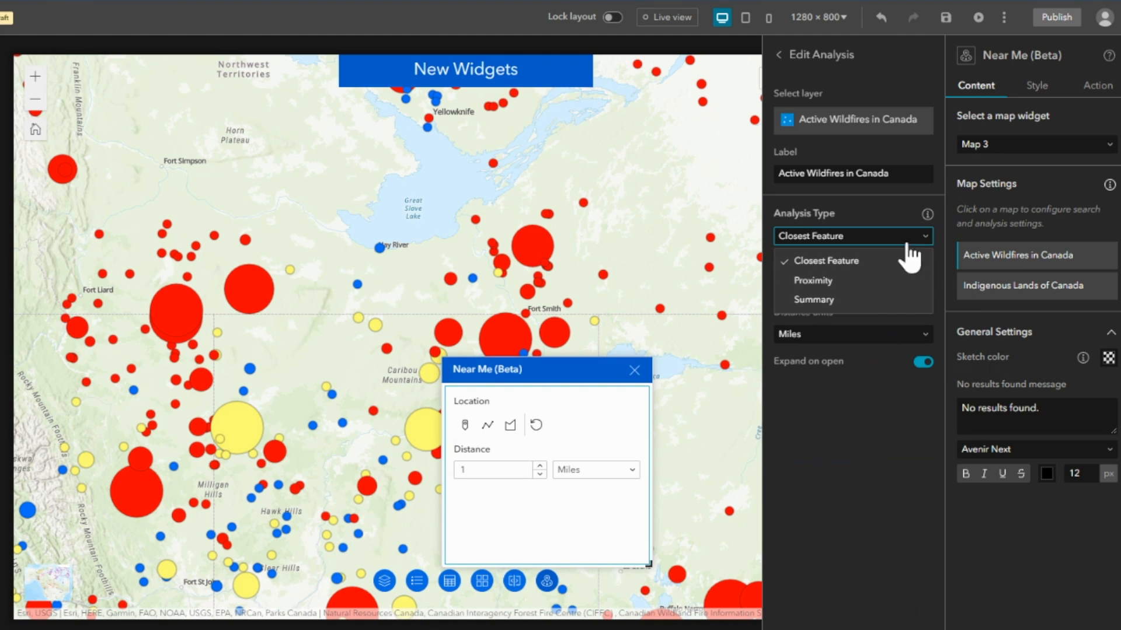
click(924, 251)
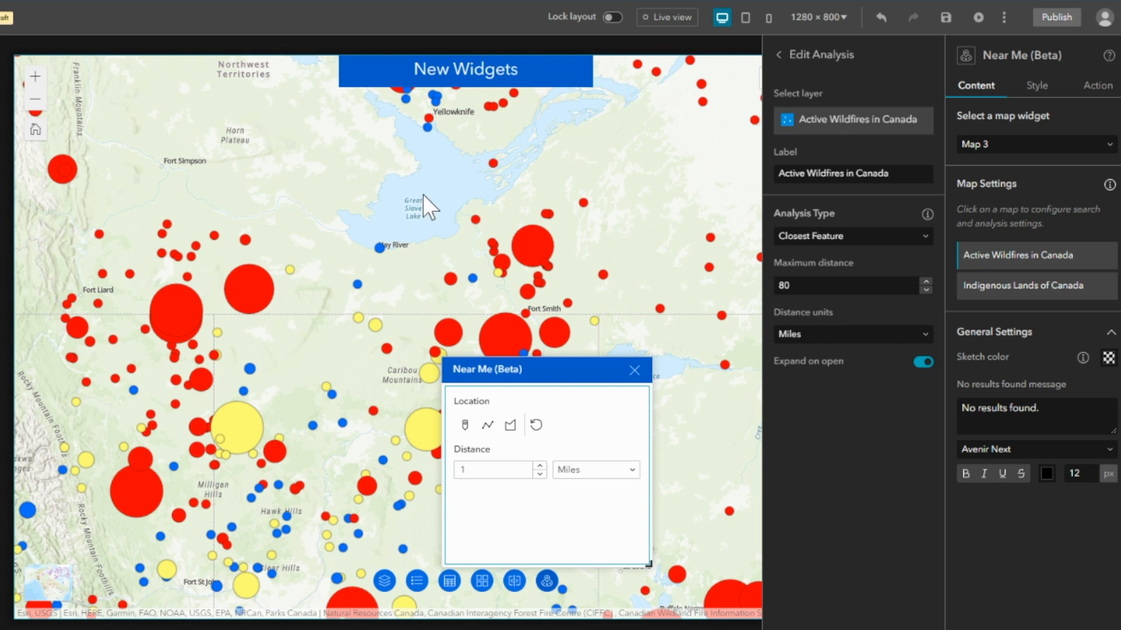
click(635, 371)
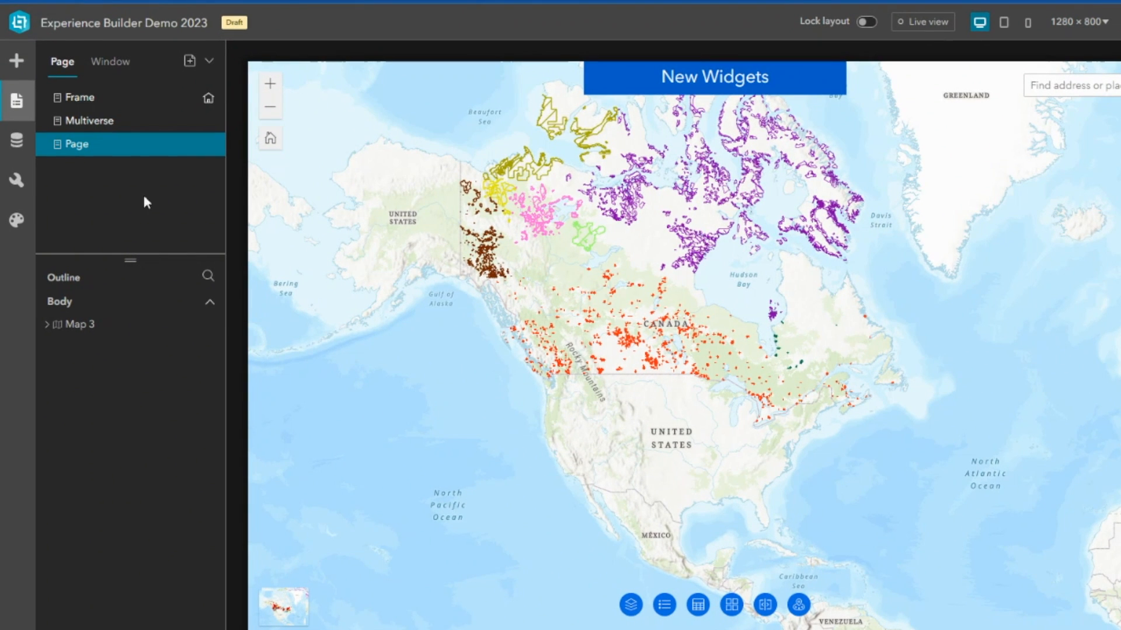
Review the Frame and Multiverse pages, and return to the page with the New Widgets map.
click(105, 99)
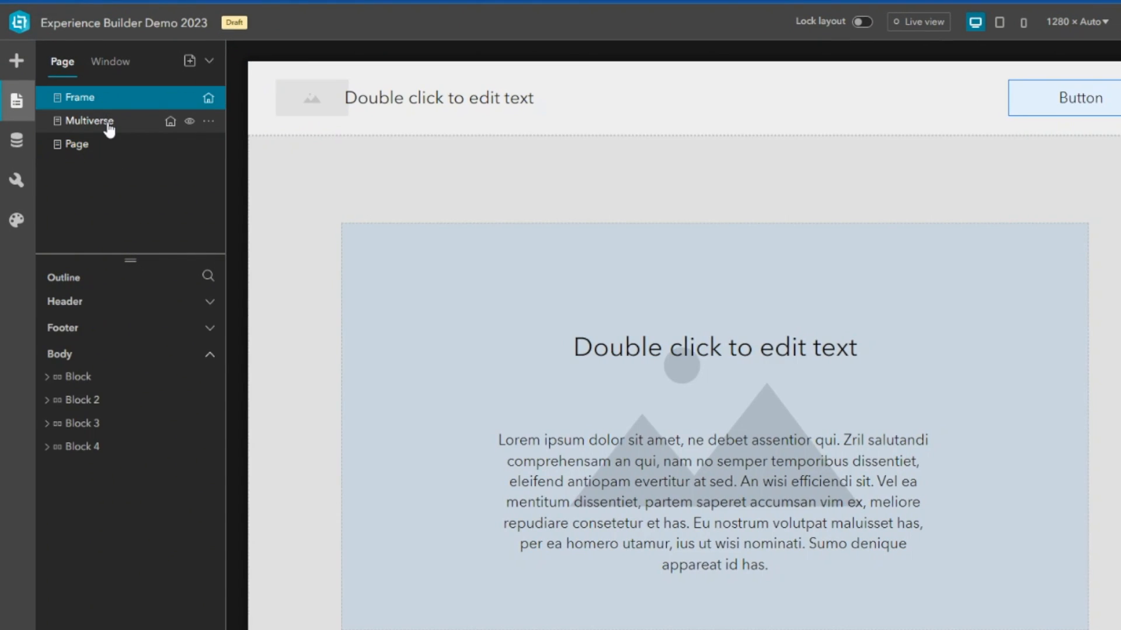
click(107, 122)
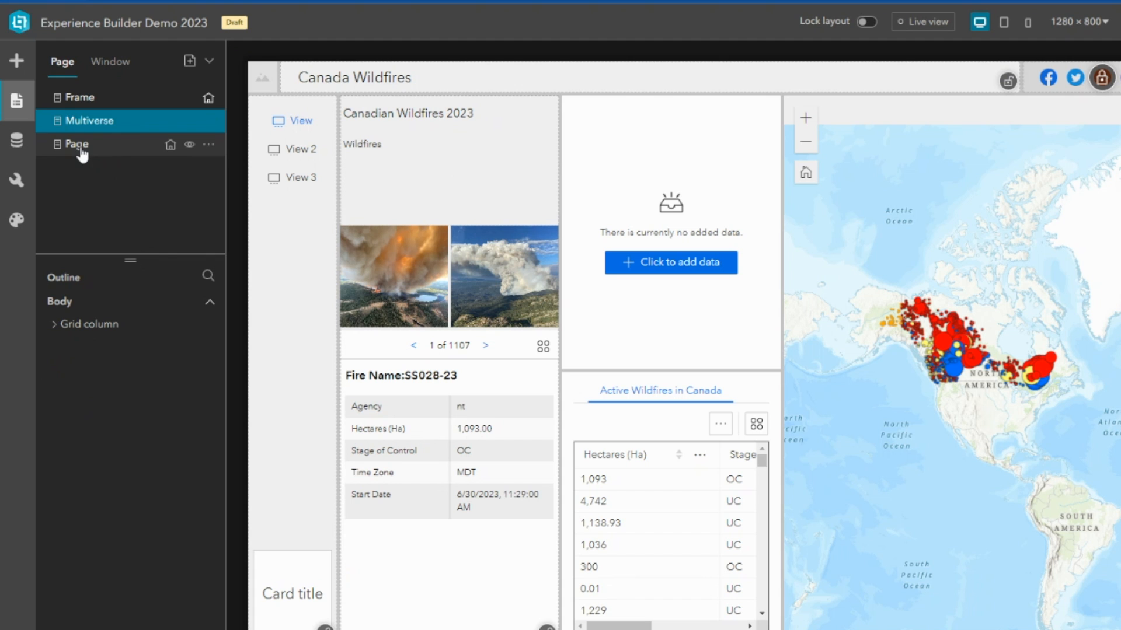
click(83, 150)
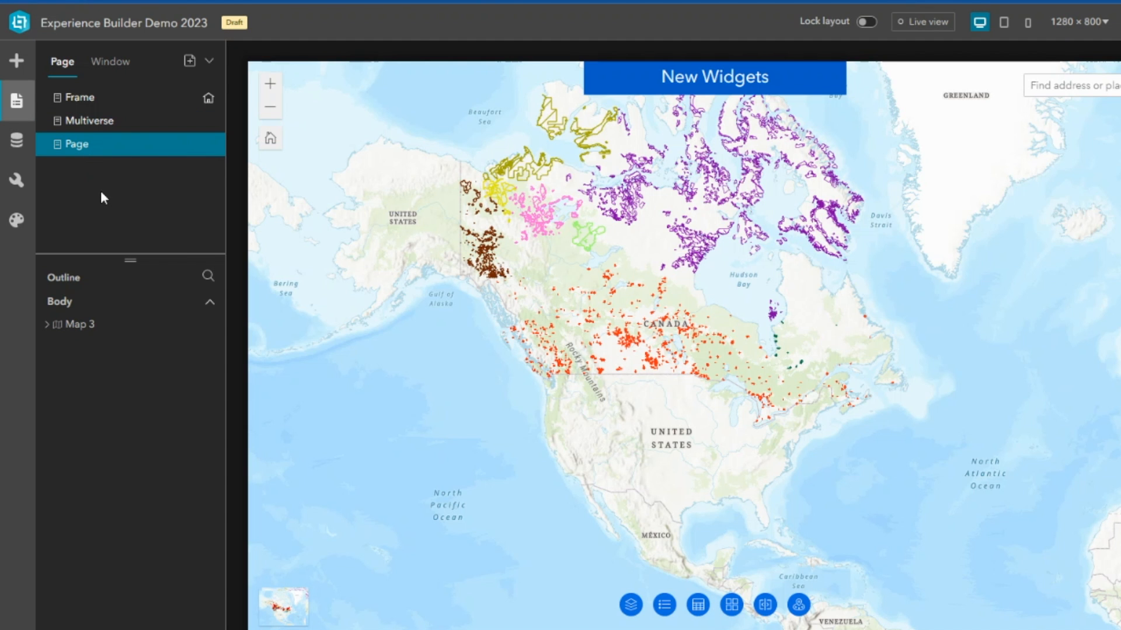